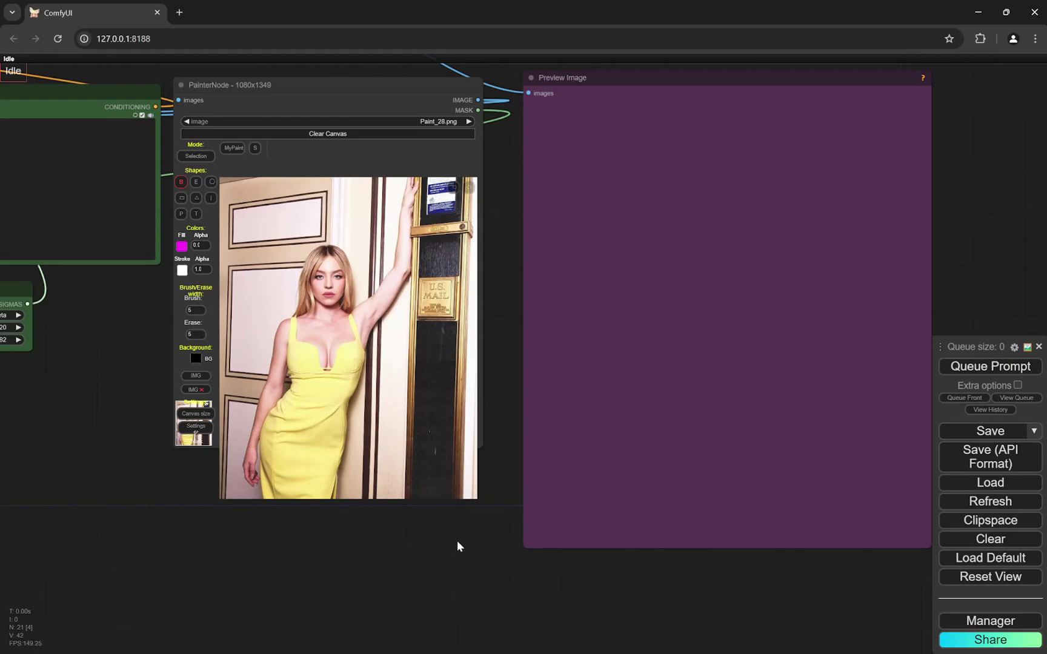
Navigate the graph to show the PainterNode beside the Preview Image node.
scroll(457, 540, down, 5)
scroll(443, 538, up, 4)
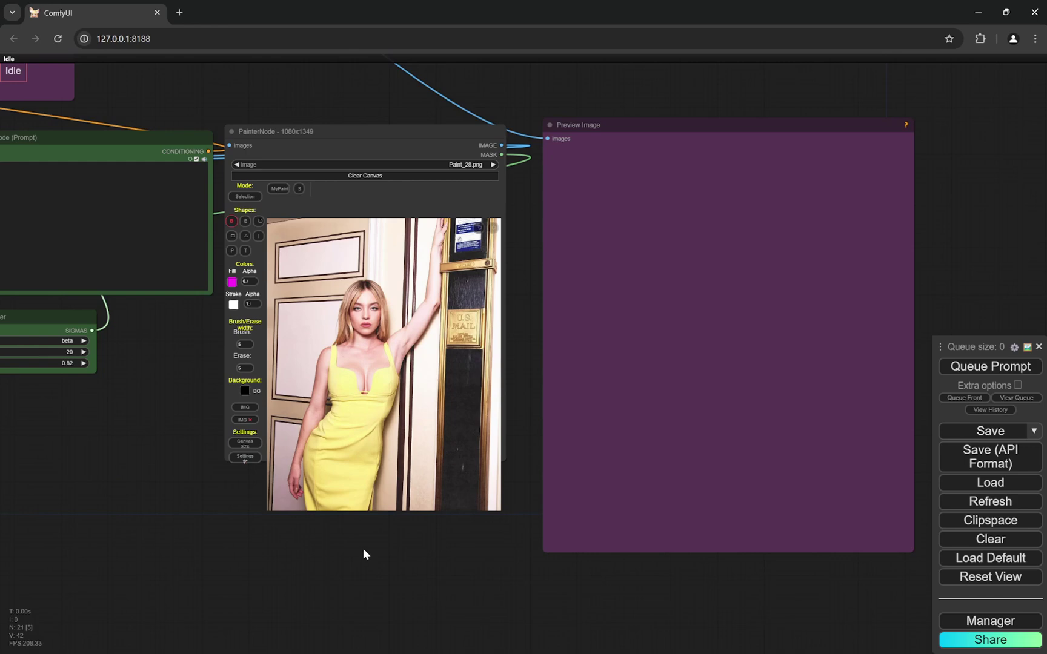
scroll(363, 551, up, 1)
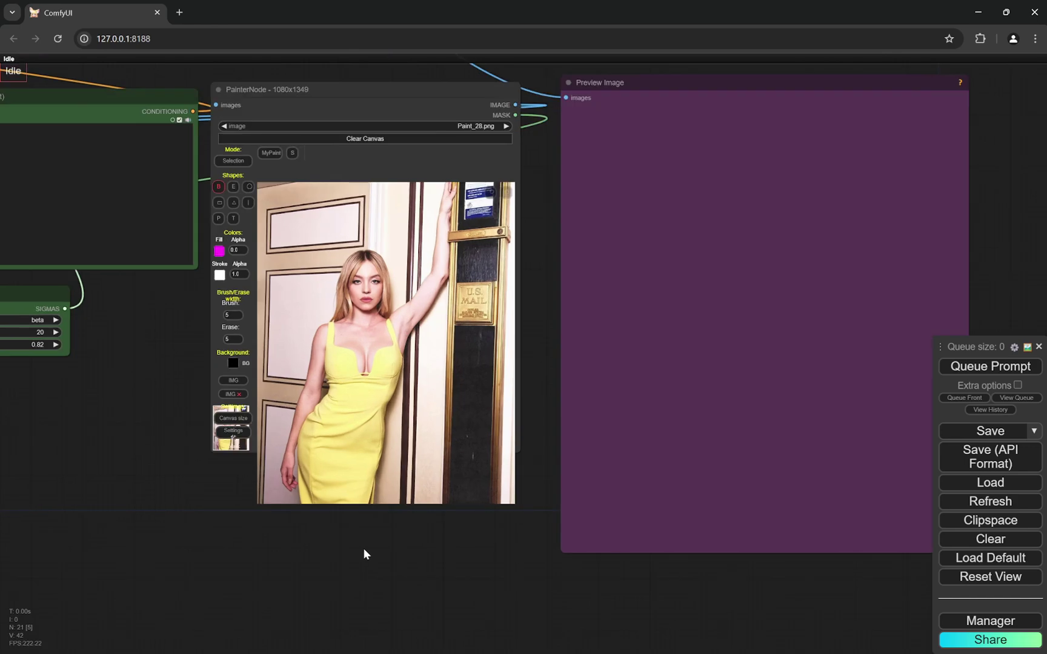
scroll(363, 548, down, 3)
drag(126, 490, 384, 466)
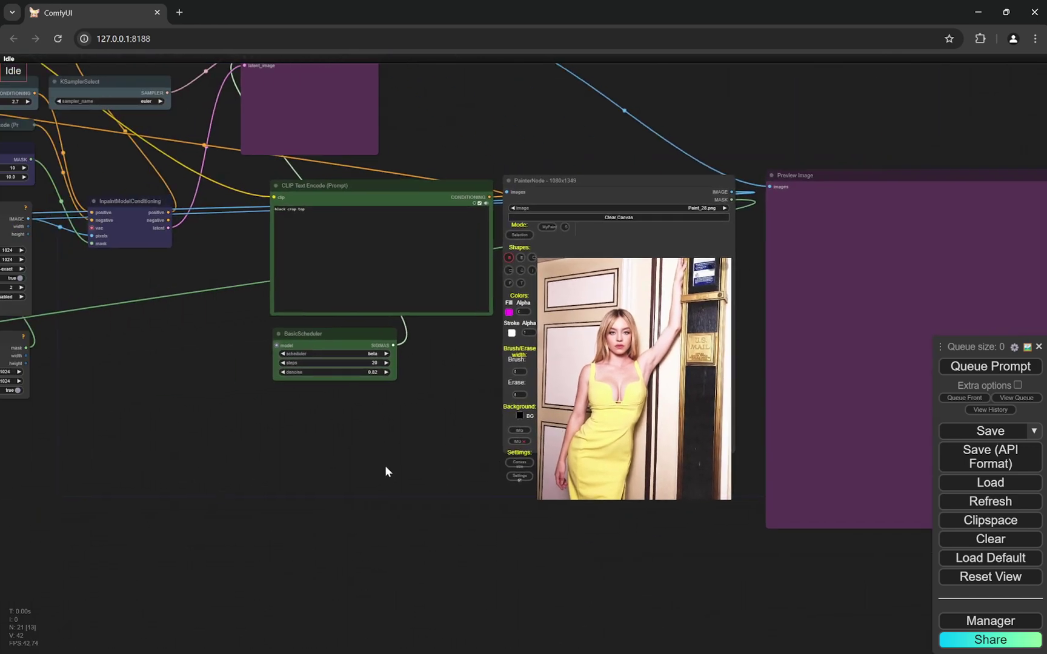
scroll(392, 466, down, 1)
scroll(280, 461, down, 2)
drag(280, 461, 368, 452)
scroll(361, 434, up, 4)
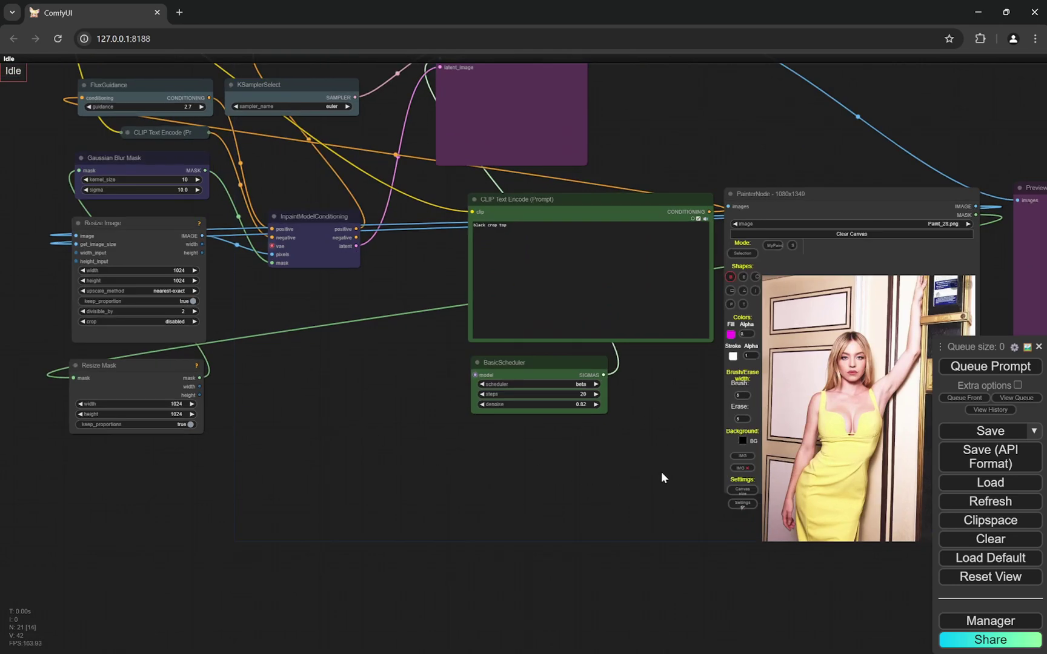
drag(661, 471, 505, 456)
scroll(436, 456, down, 3)
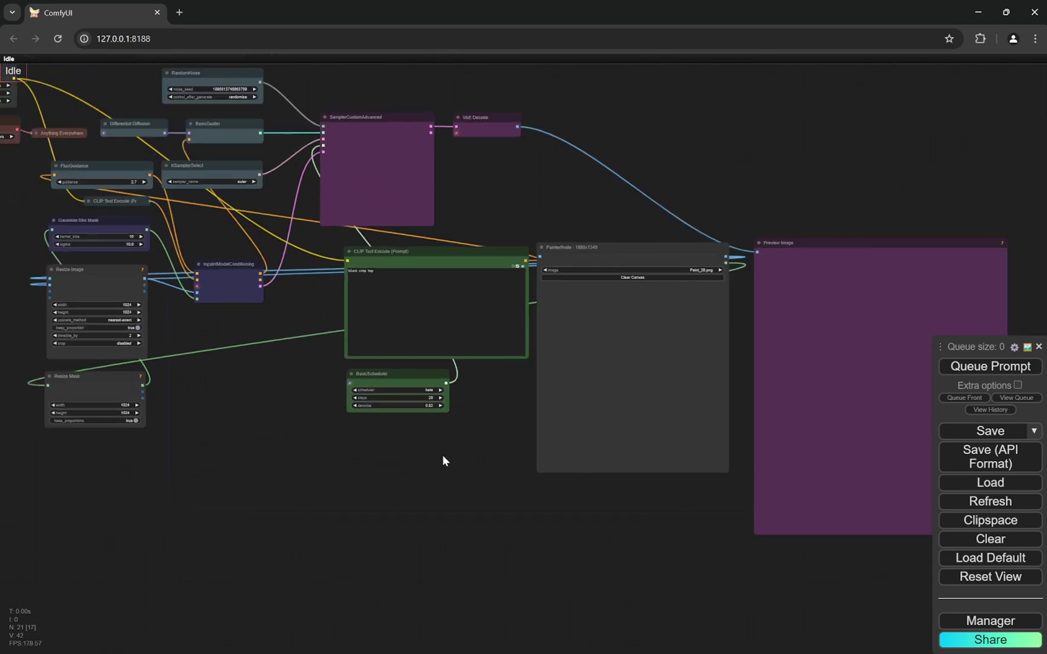
scroll(546, 491, up, 2)
scroll(726, 554, up, 3)
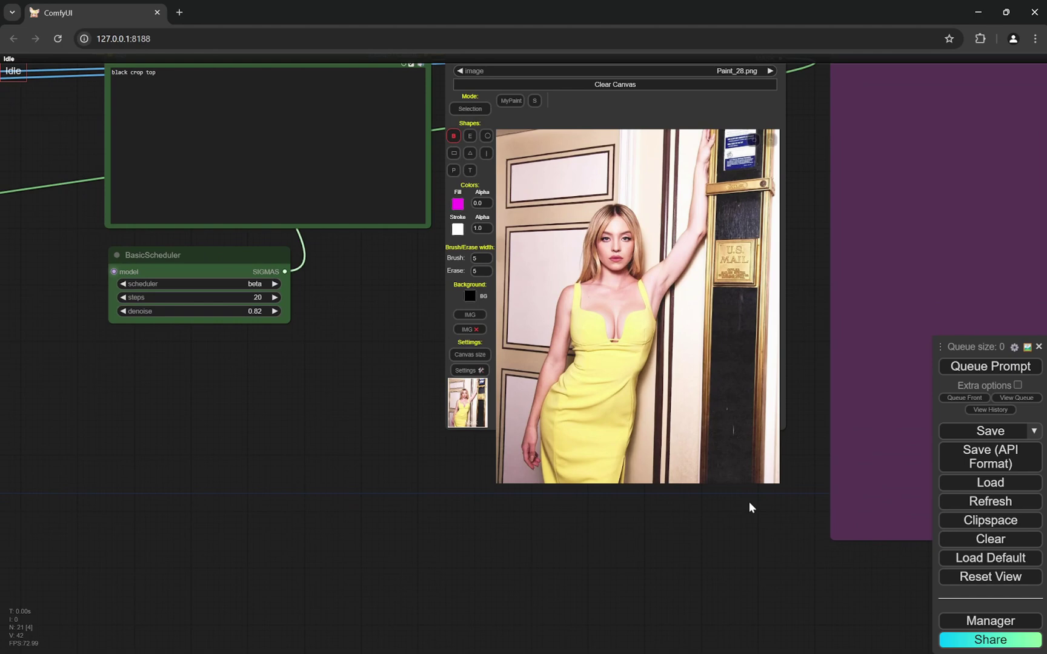
mouse_move(809, 330)
mouse_down()
mouse_move(754, 361)
mouse_move(737, 337)
mouse_move(670, 363)
mouse_up()
Pan over to inspect the model, DualCLIPLoader and Load VAE nodes.
scroll(654, 291, up, 1)
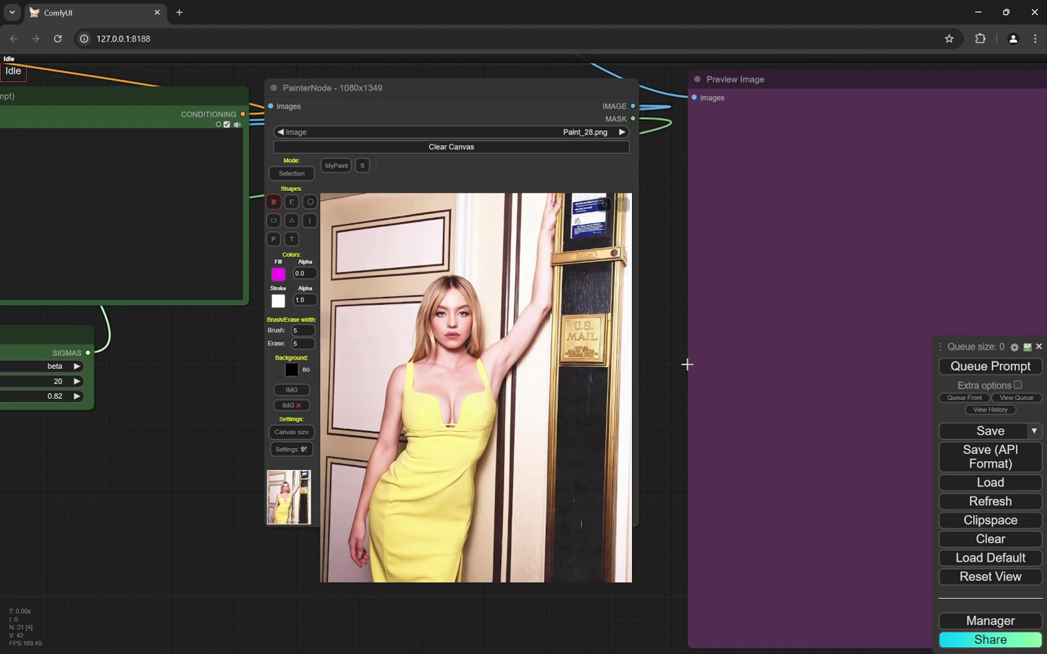
scroll(687, 363, down, 6)
scroll(257, 160, up, 2)
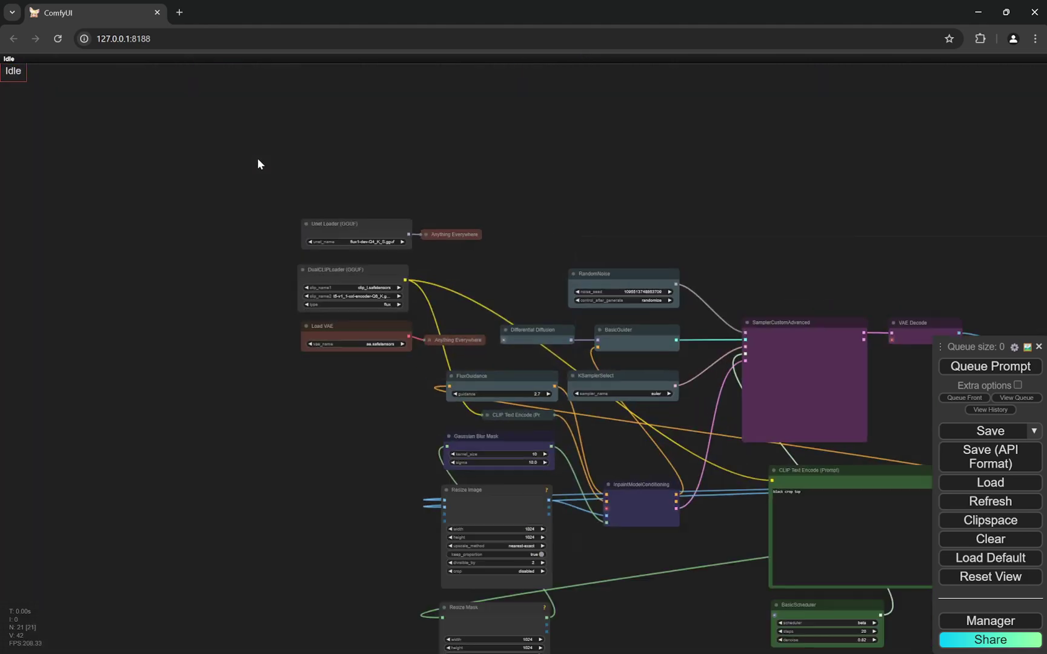
scroll(305, 255, up, 4)
scroll(301, 279, up, 5)
drag(293, 328, 273, 293)
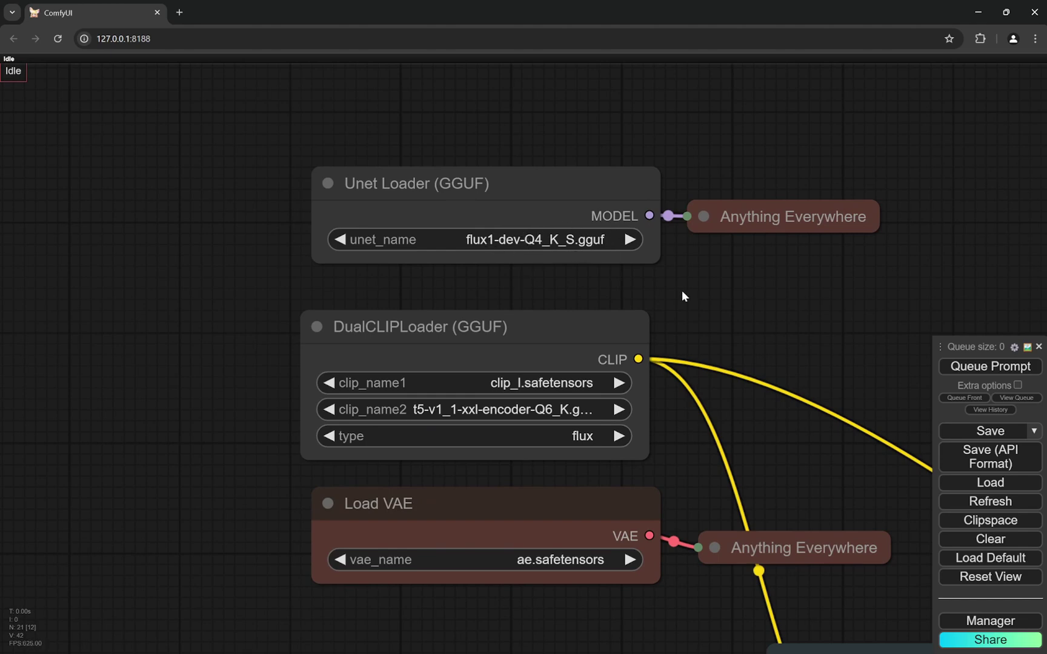
scroll(746, 307, down, 3)
scroll(363, 444, up, 3)
drag(585, 415, 433, 288)
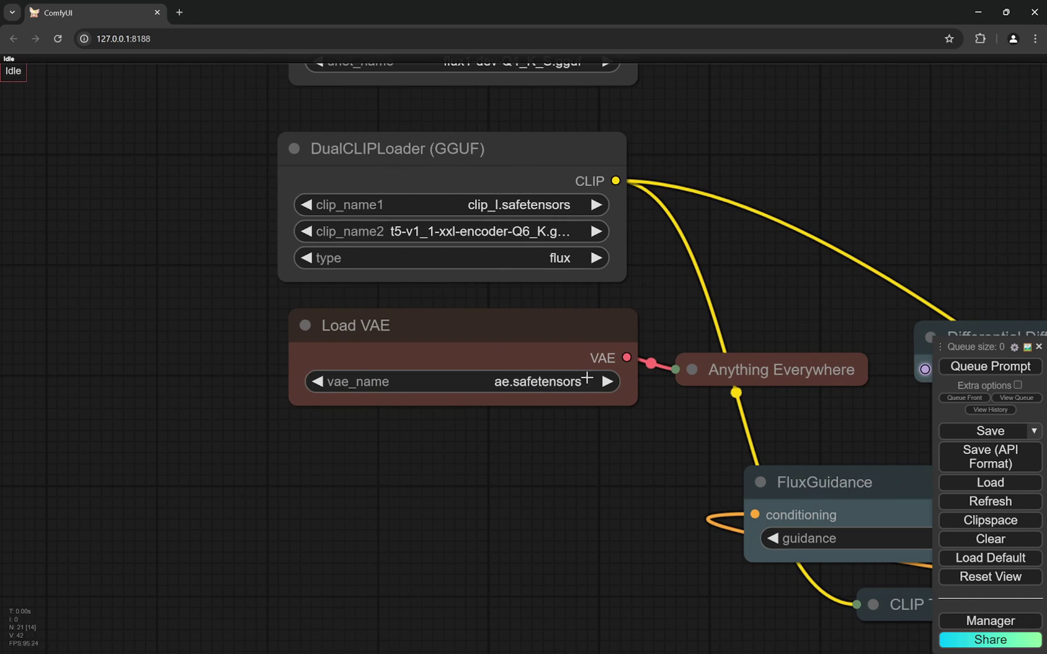
scroll(122, 497, down, 10)
Zoom out to view the whole Flux inpainting workflow.
drag(191, 529, 189, 393)
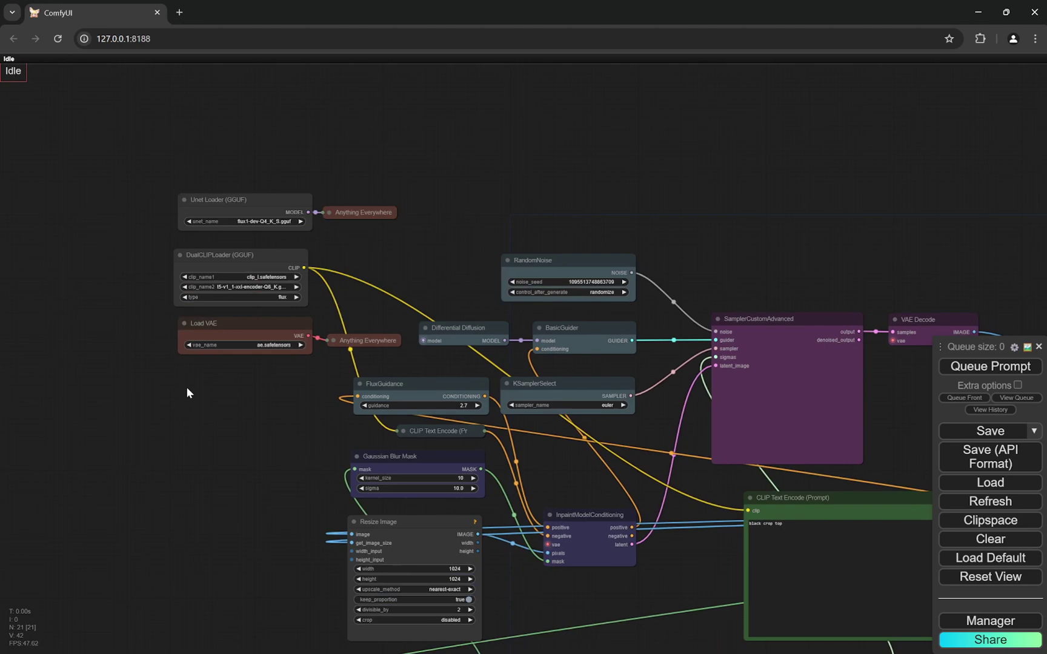
drag(212, 582, 153, 373)
scroll(221, 490, up, 3)
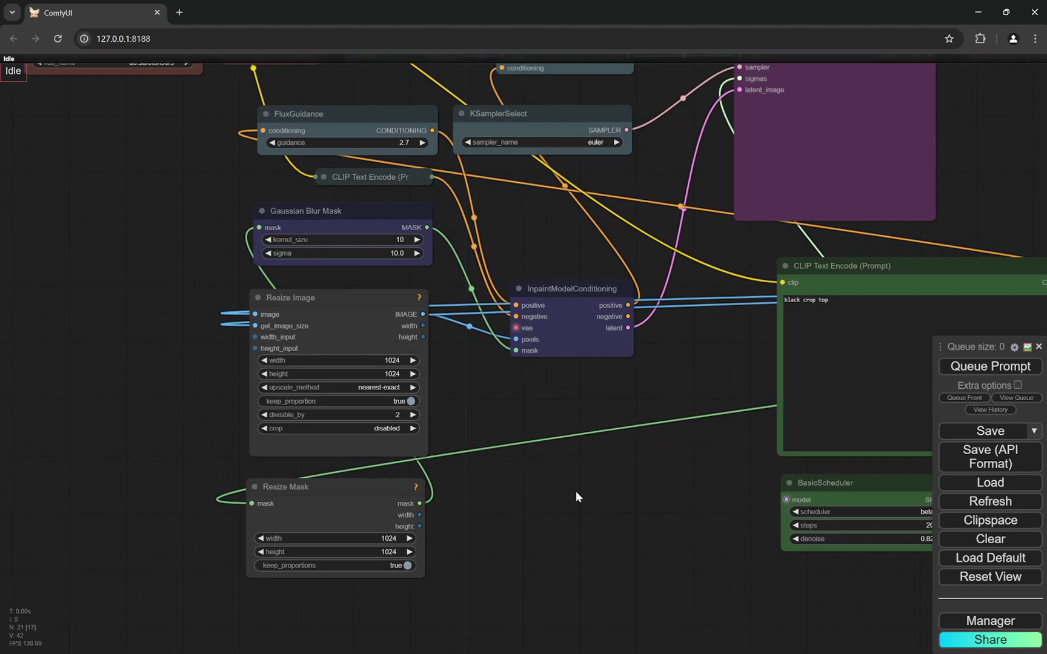
scroll(658, 506, up, 3)
drag(658, 503, 414, 477)
scroll(364, 474, down, 8)
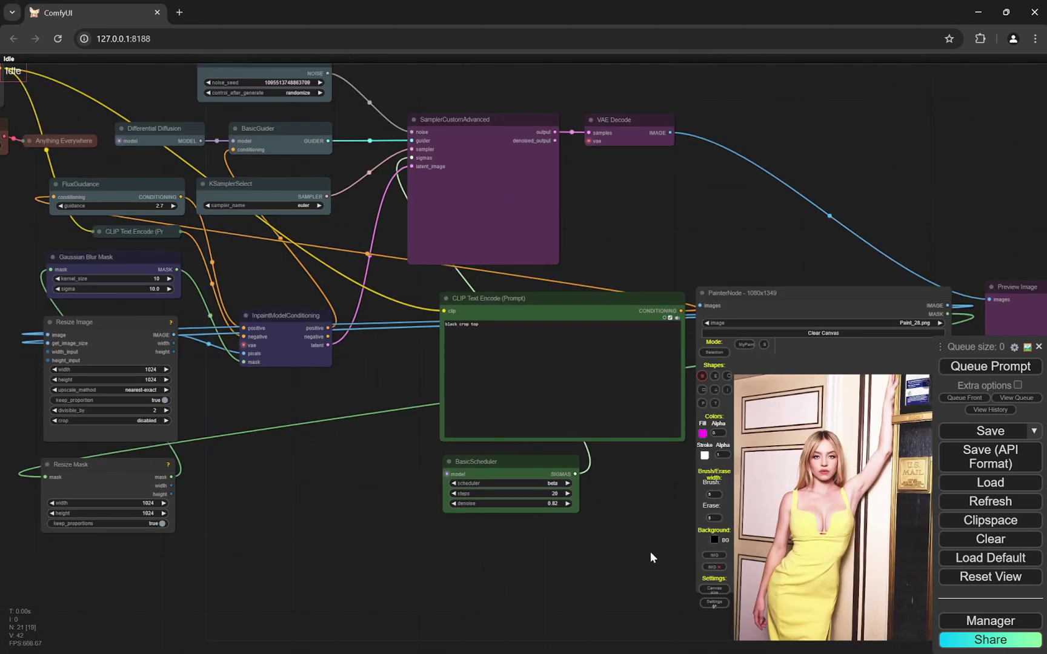
drag(651, 550, 528, 502)
scroll(530, 504, down, 3)
scroll(533, 504, up, 1)
scroll(531, 504, down, 1)
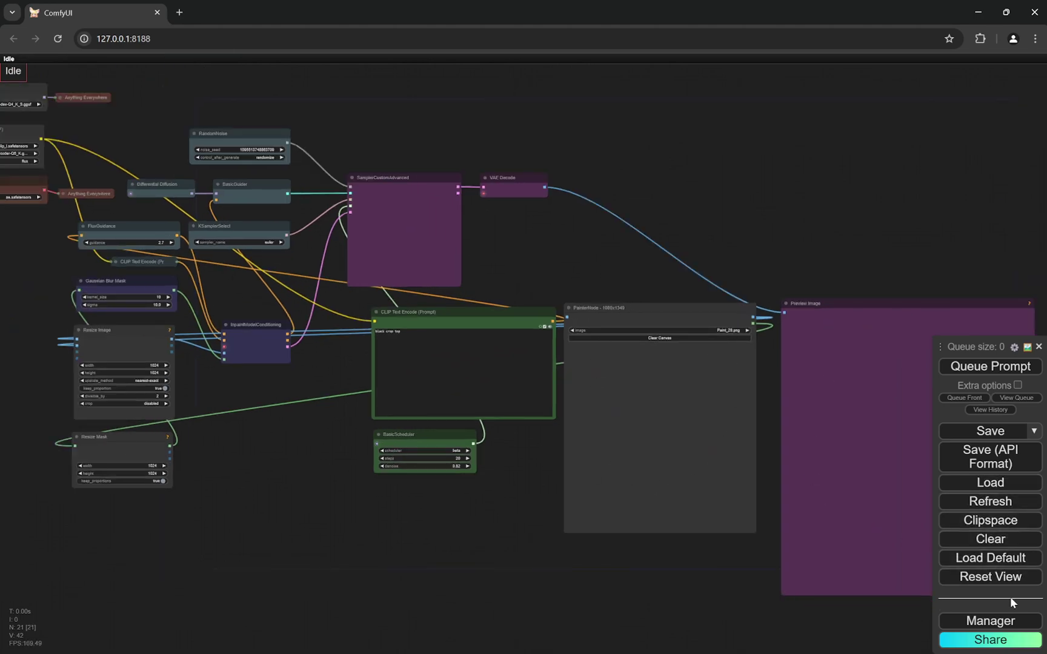
Glance at the ComfyUI Manager menu, then recentre on the PainterNode and Preview Image.
click(989, 623)
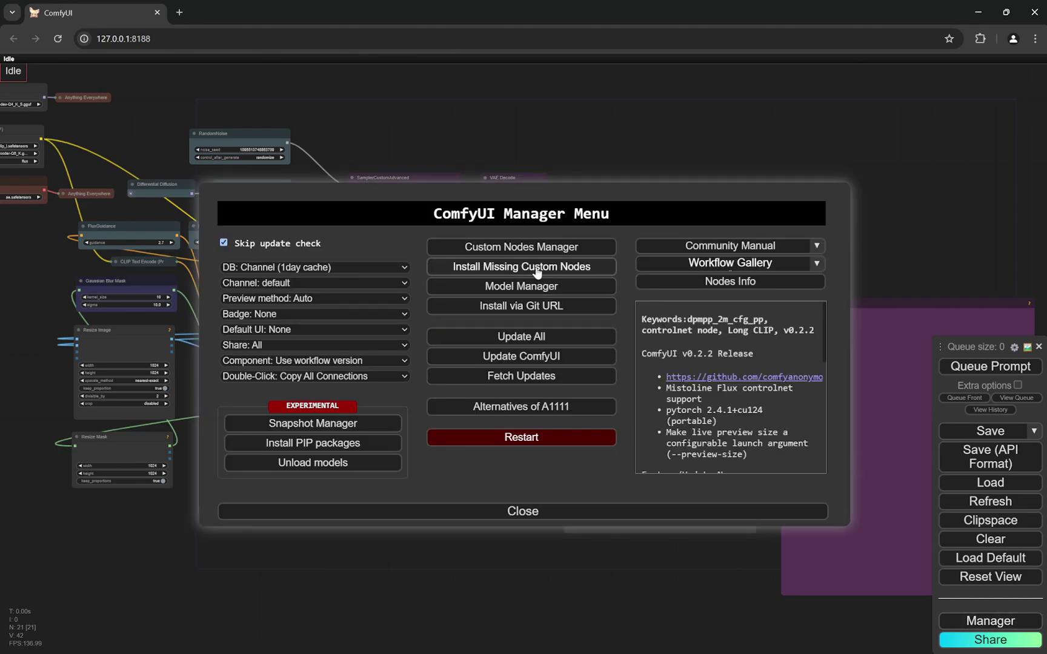
click(536, 512)
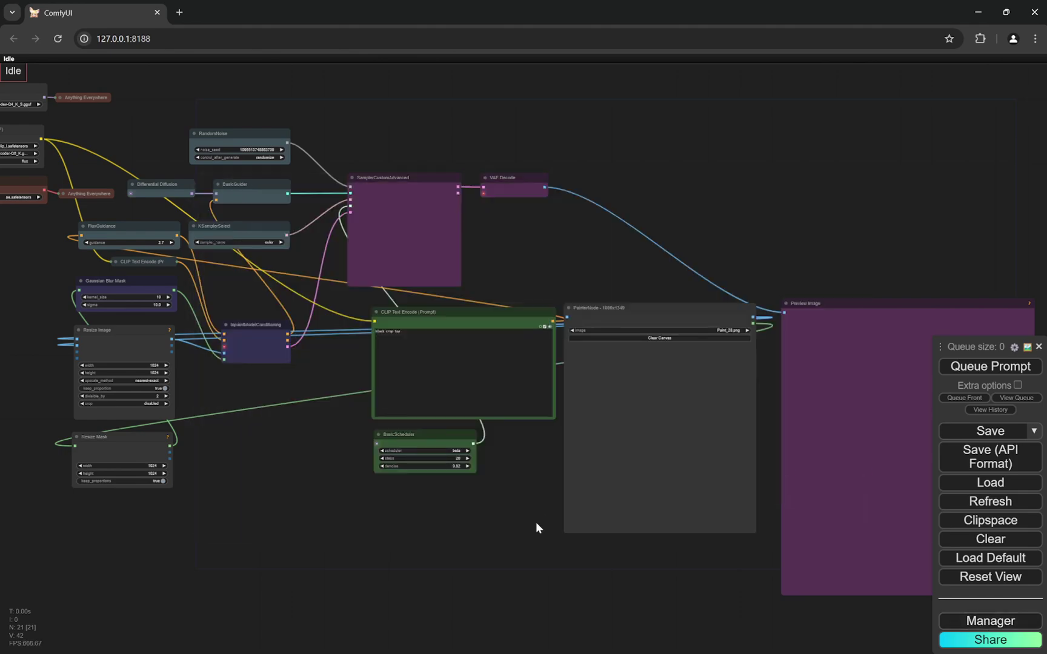
scroll(534, 503, up, 3)
scroll(509, 476, up, 5)
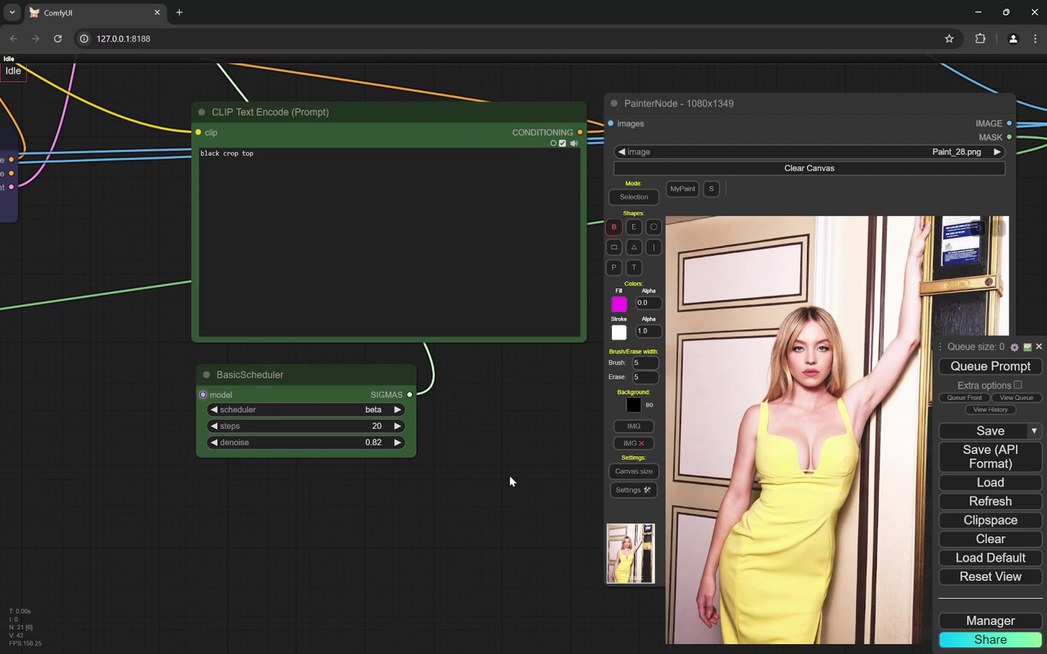
scroll(520, 467, down, 5)
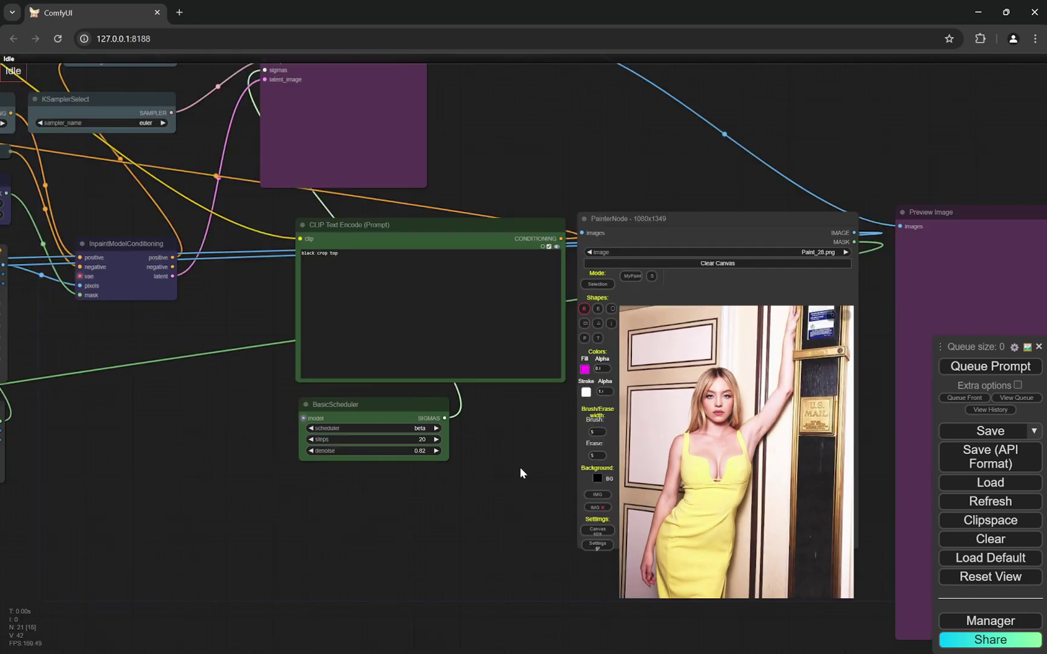
scroll(515, 464, up, 4)
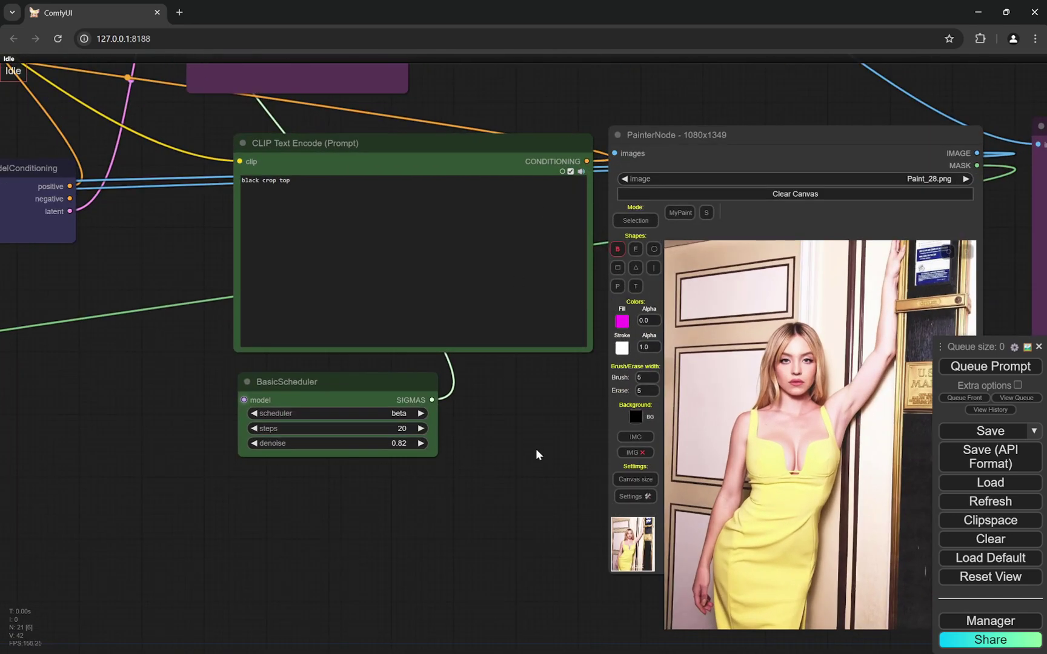
drag(537, 448, 271, 440)
scroll(748, 361, down, 1)
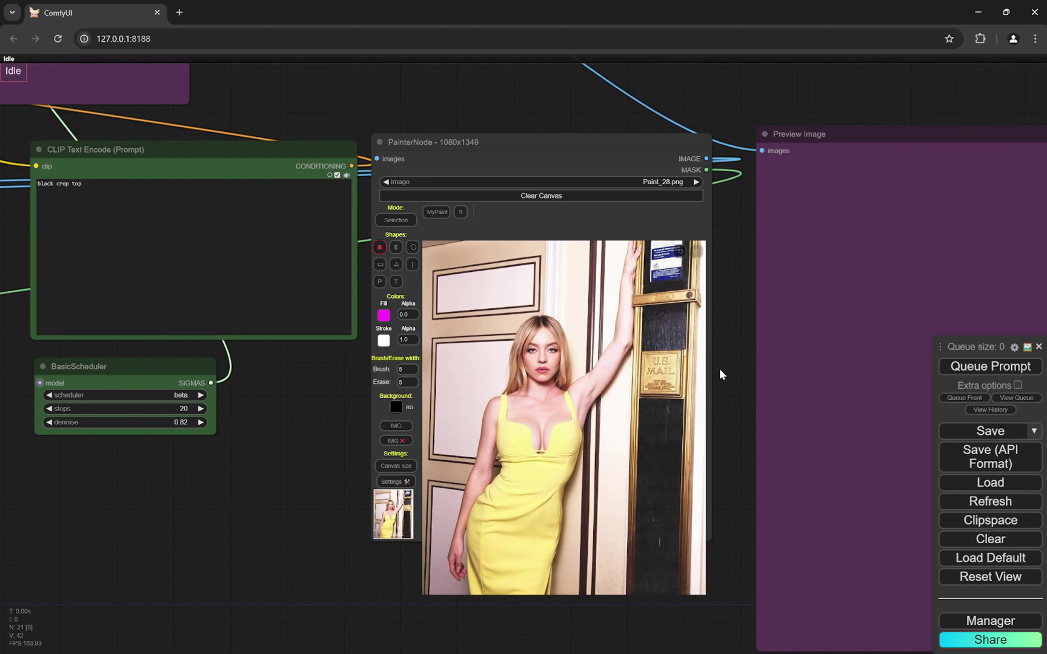
scroll(719, 368, up, 3)
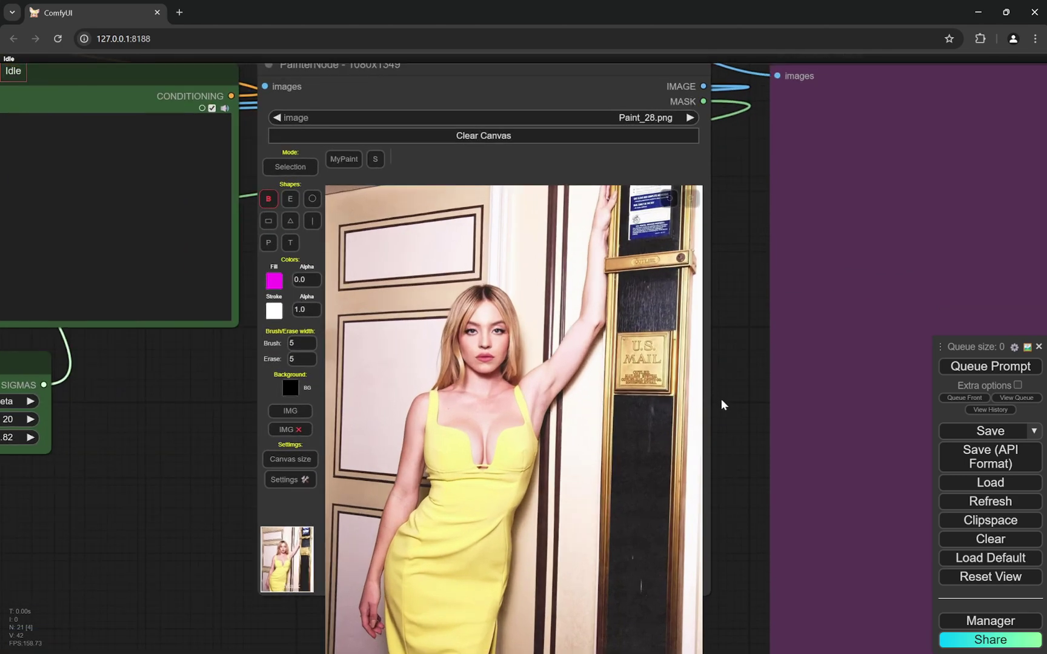
drag(721, 398, 771, 311)
drag(792, 230, 772, 318)
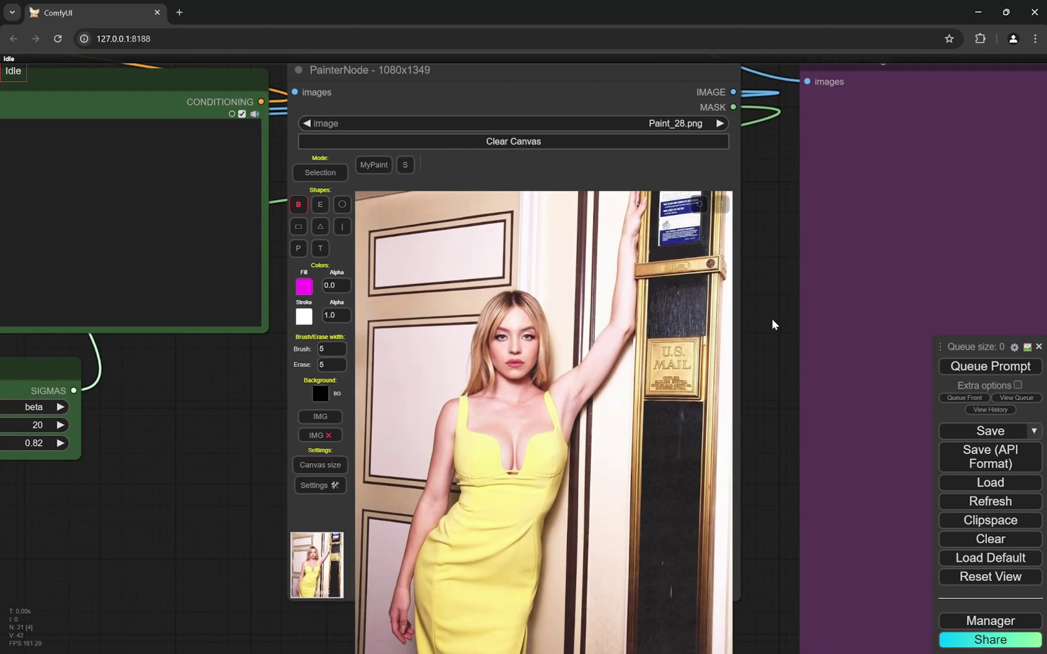
Confirm matching the PainterNode canvas size to the loaded image.
scroll(773, 318, down, 1)
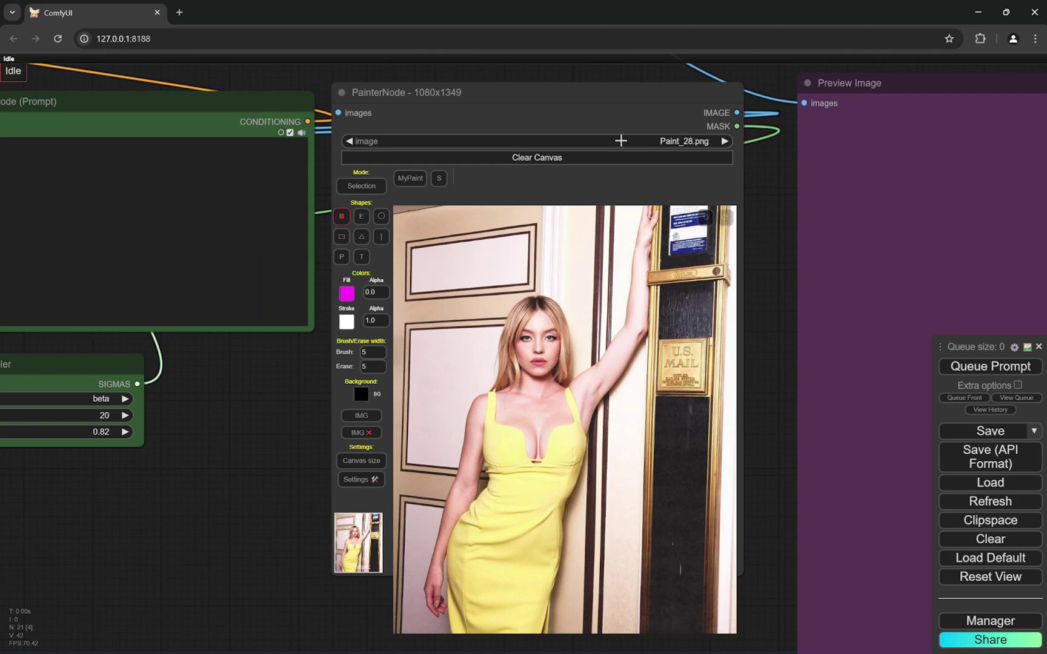
scroll(314, 428, up, 1)
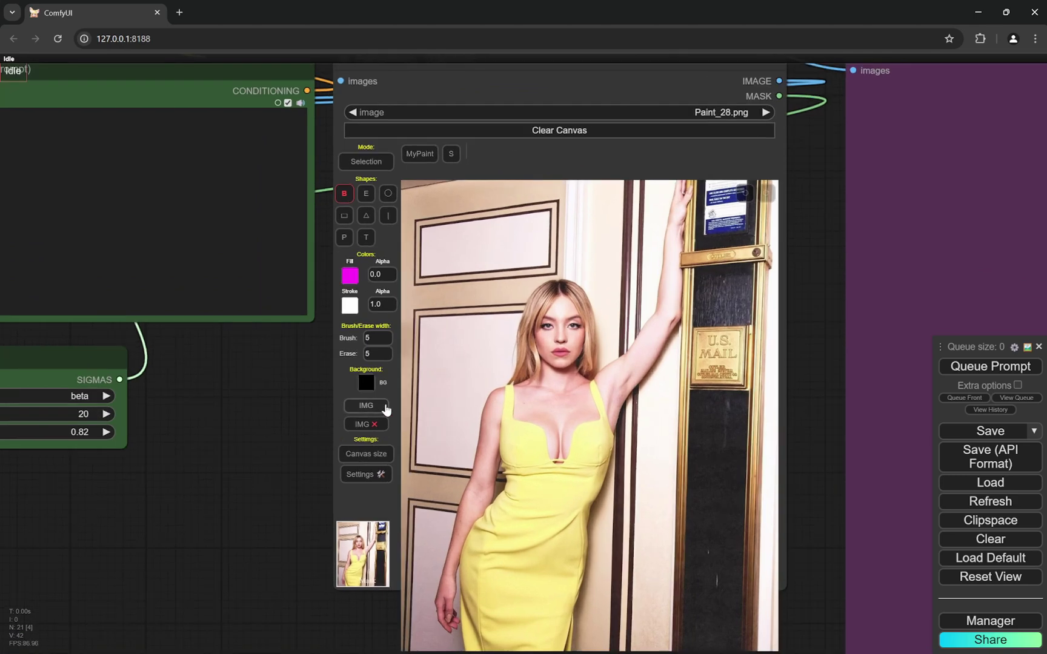
scroll(324, 410, up, 2)
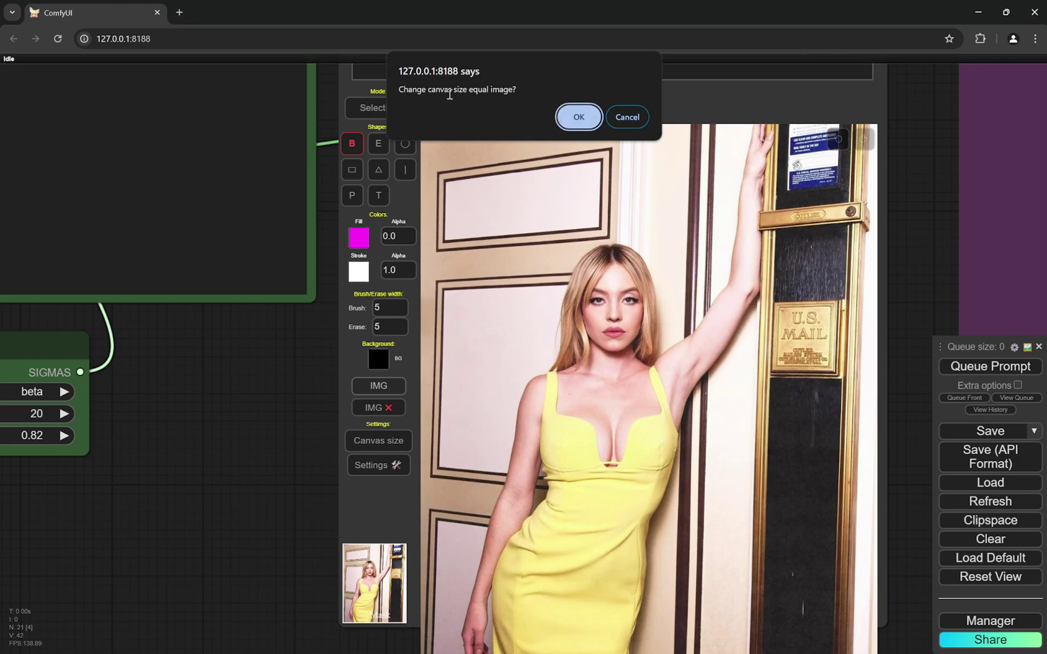
click(576, 117)
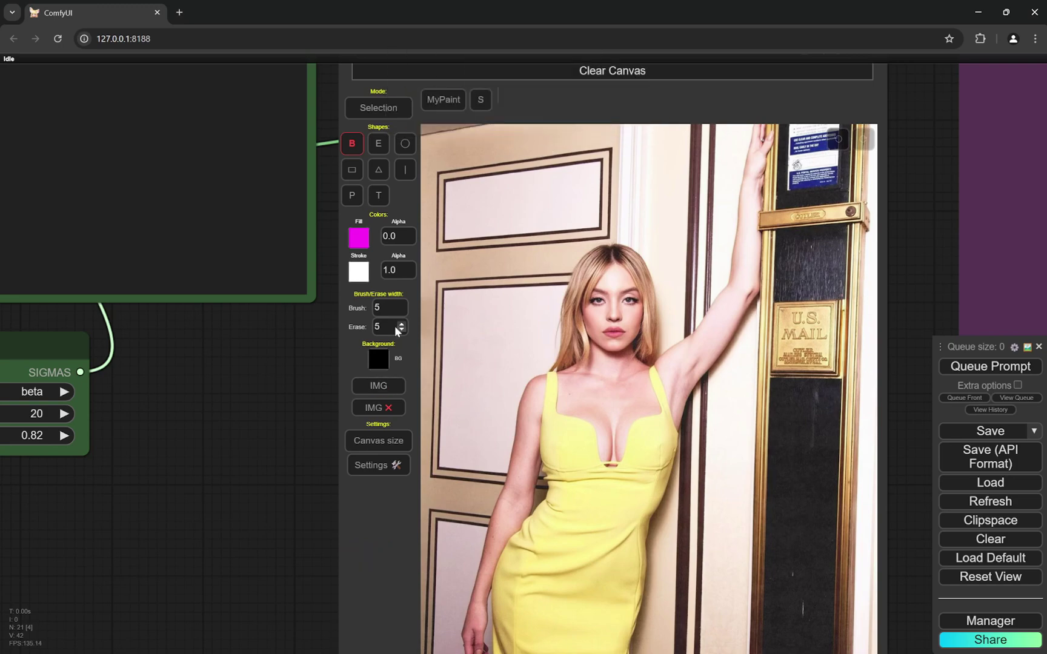
scroll(262, 425, down, 4)
scroll(256, 431, down, 2)
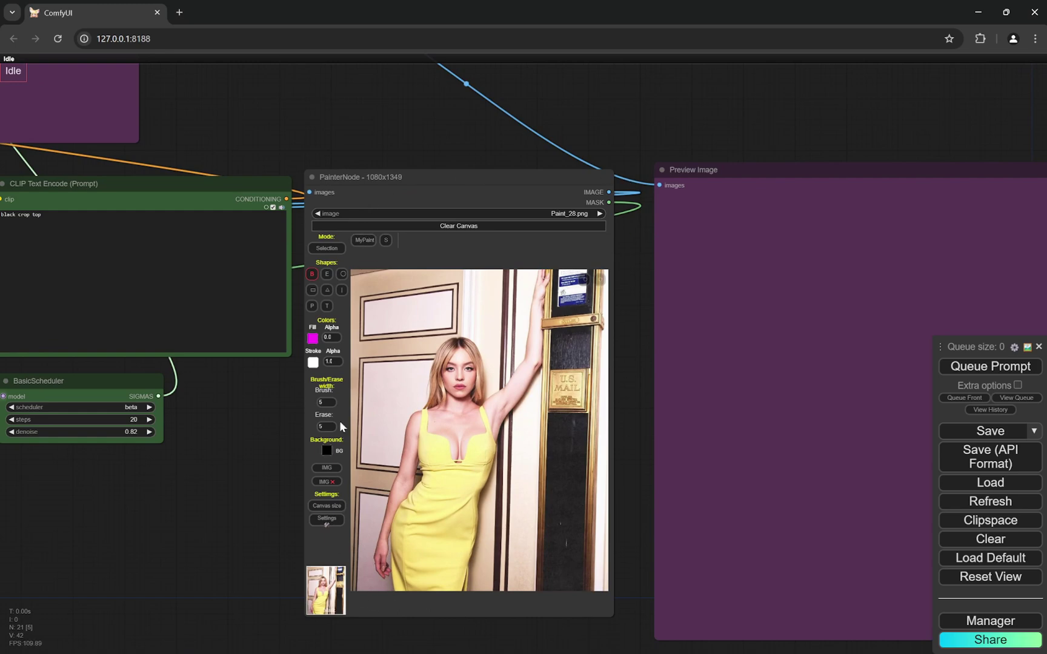
scroll(647, 395, up, 5)
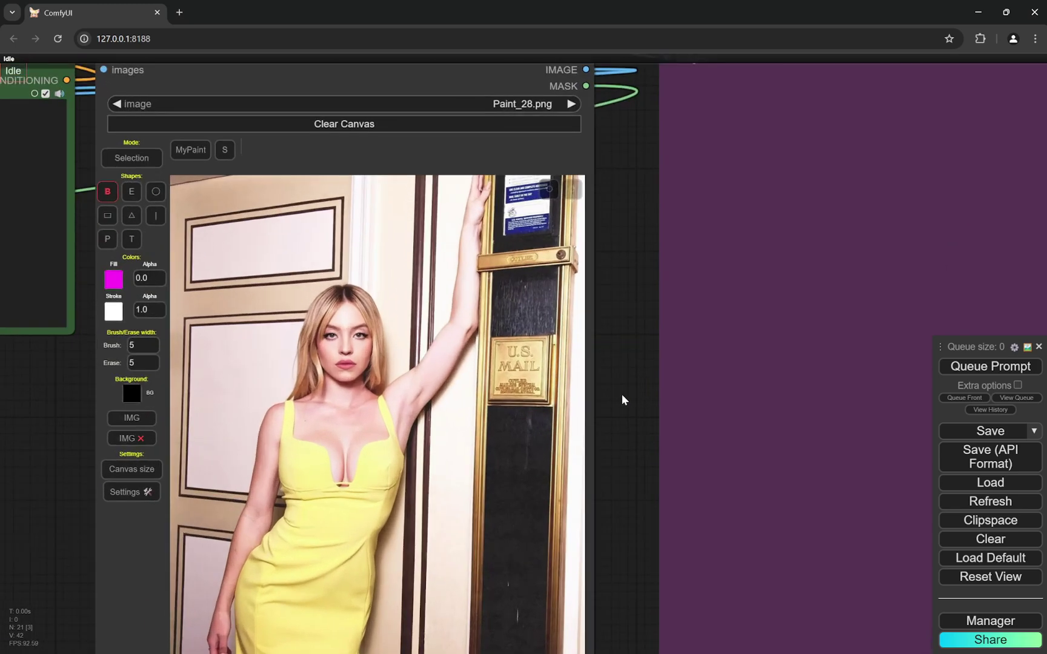
scroll(737, 353, down, 4)
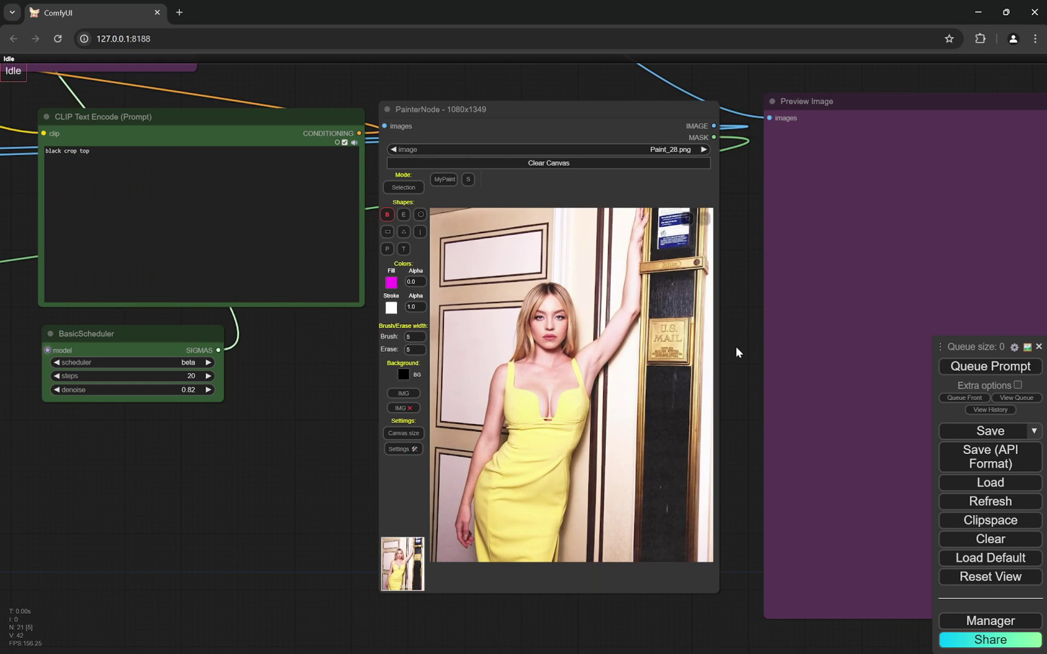
scroll(736, 348, down, 1)
scroll(736, 349, up, 2)
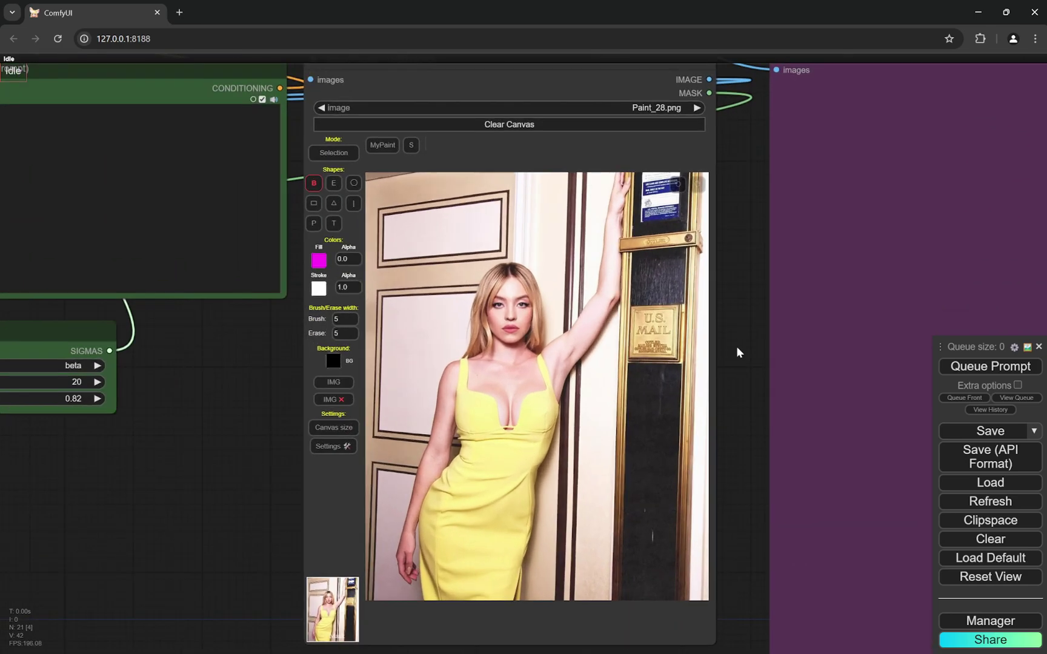
scroll(736, 348, up, 1)
scroll(738, 352, down, 1)
Open the yellow-dress photo in the MaskEditor from the PainterNode's context menu.
right_click(339, 611)
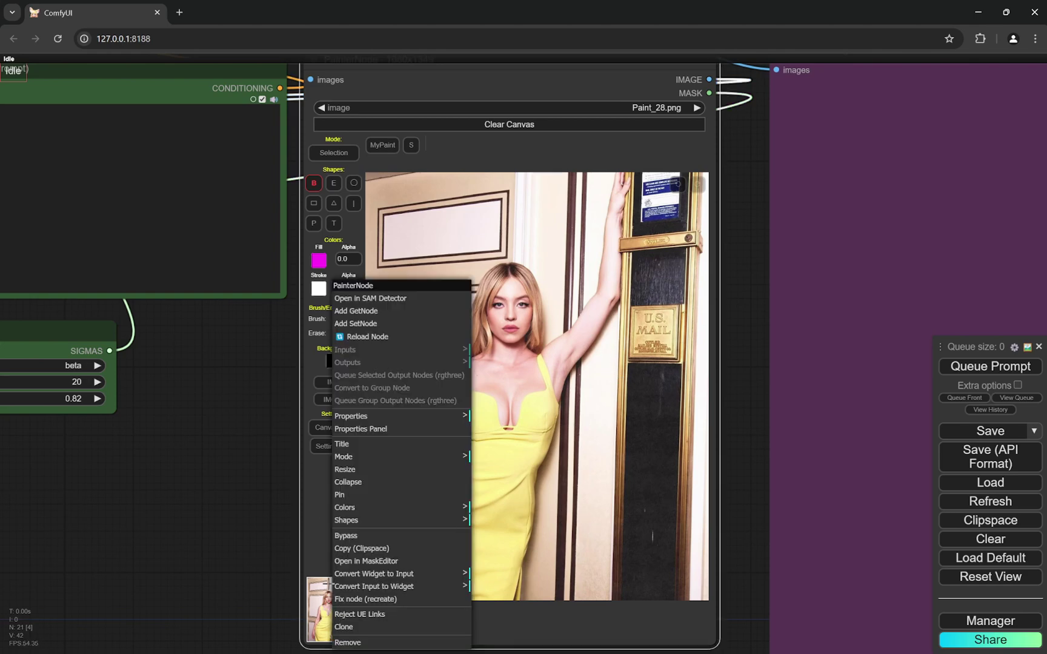
click(248, 562)
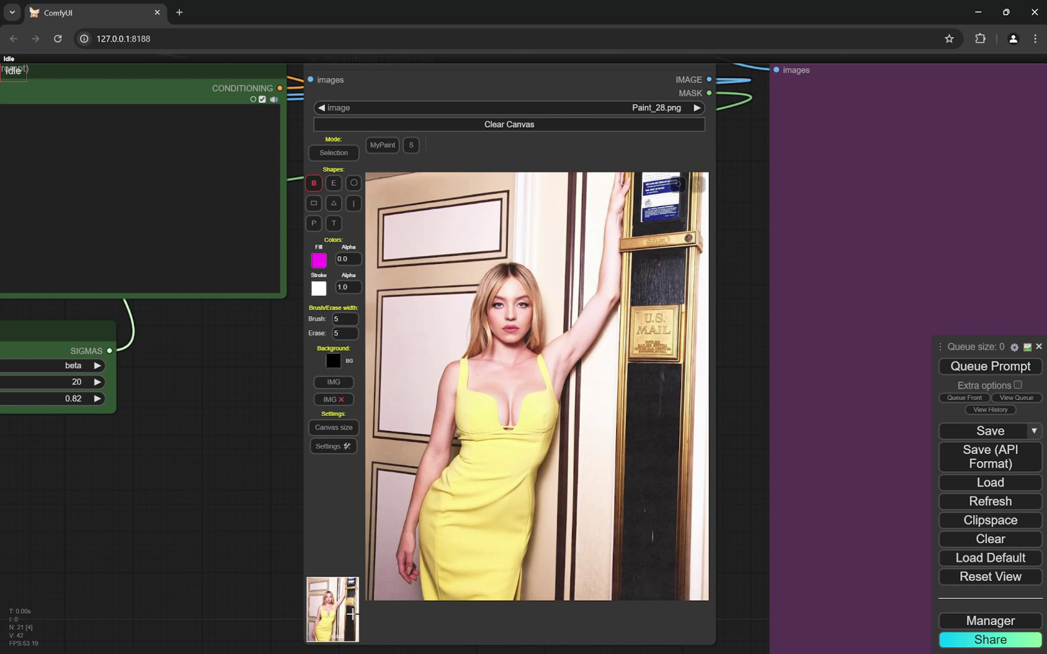
right_click(334, 619)
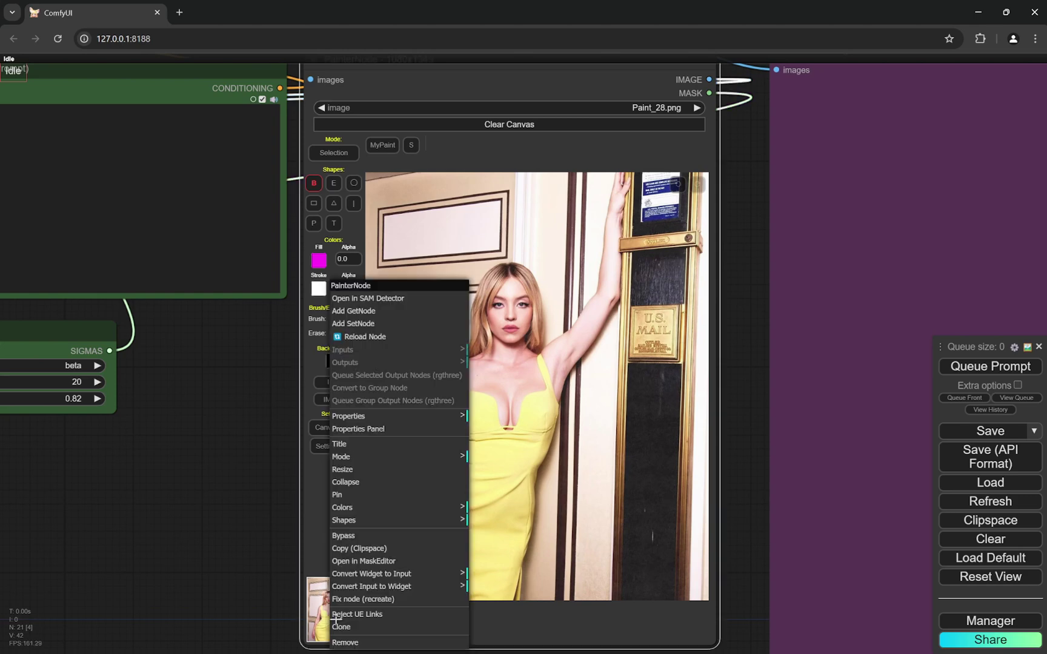
click(389, 561)
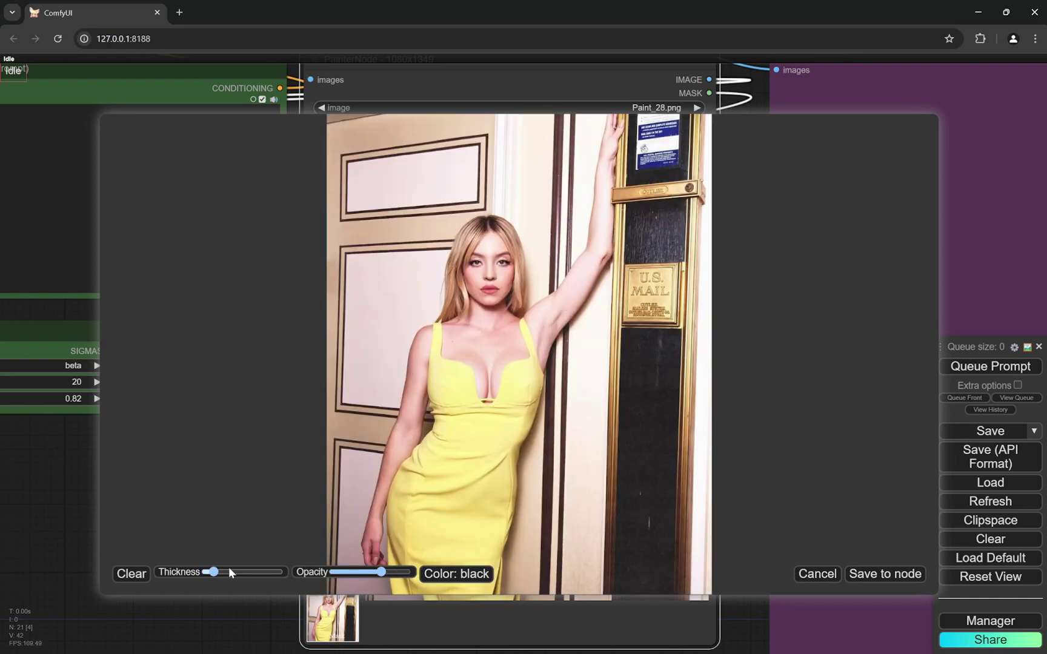
With a thicker brush, mask the dress top, chest and left arm, and save to the node.
drag(214, 572, 251, 574)
mouse_move(464, 332)
mouse_down()
mouse_move(426, 340)
mouse_move(417, 393)
mouse_move(436, 441)
mouse_move(421, 480)
mouse_move(423, 440)
mouse_up()
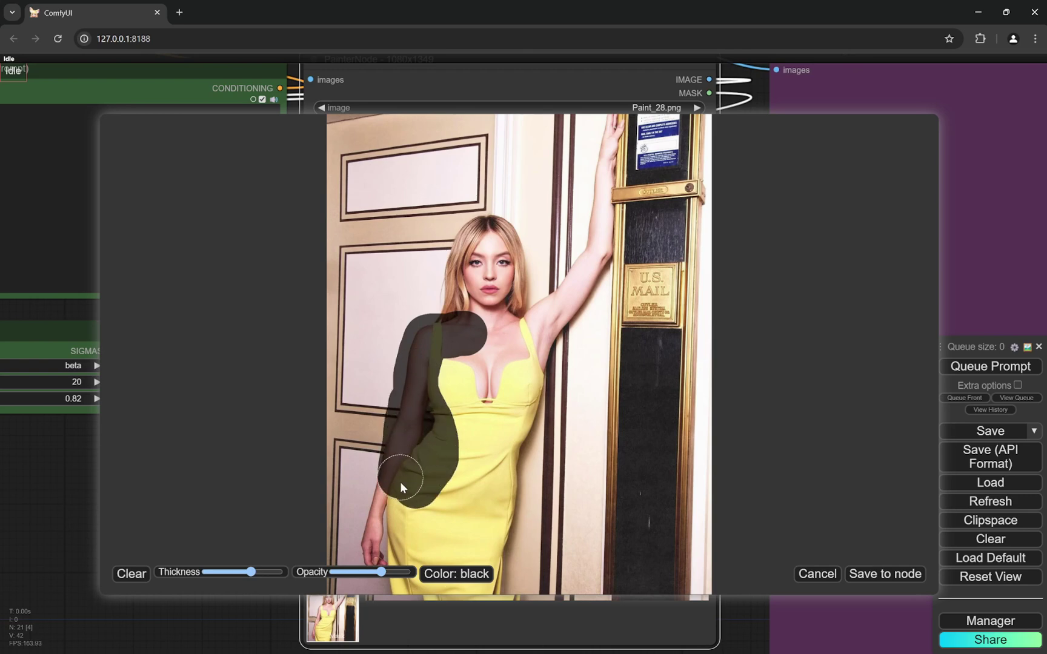
drag(513, 456, 544, 317)
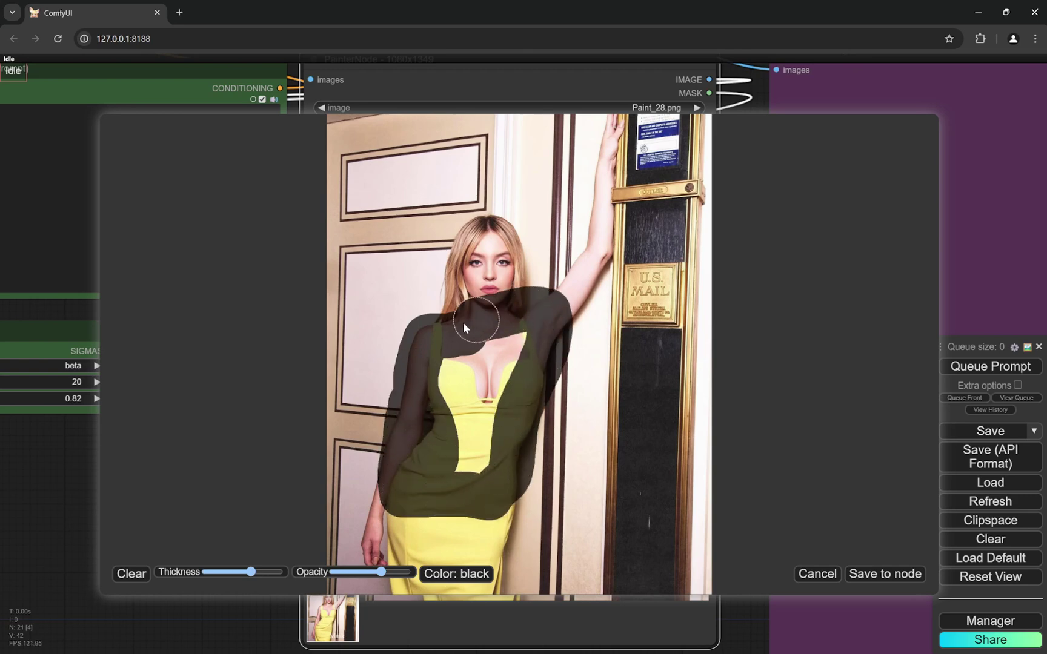
mouse_move(465, 320)
mouse_down()
mouse_move(511, 376)
mouse_move(431, 398)
mouse_move(468, 350)
mouse_move(461, 463)
mouse_up()
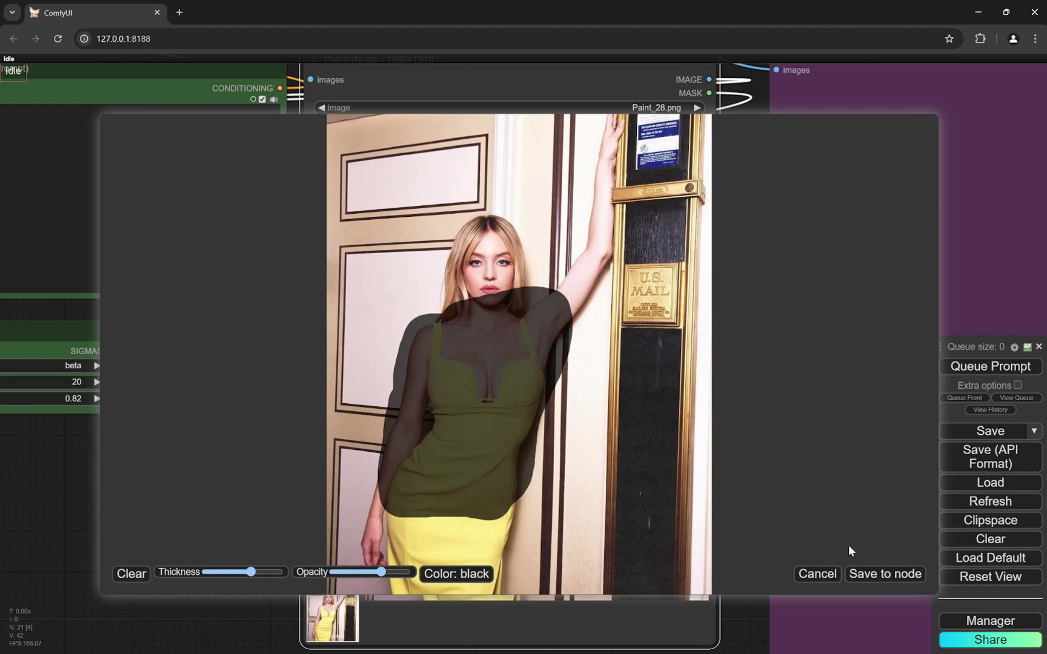
click(886, 574)
scroll(246, 470, down, 4)
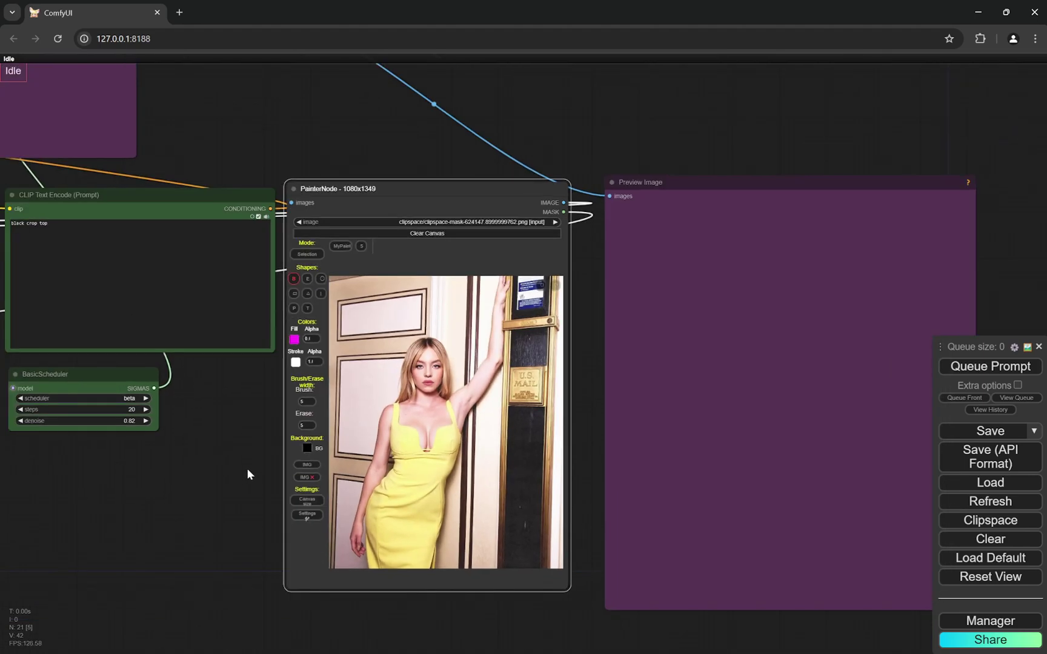
mouse_move(246, 469)
mouse_down()
mouse_move(374, 510)
mouse_move(355, 467)
mouse_up()
scroll(153, 217, up, 2)
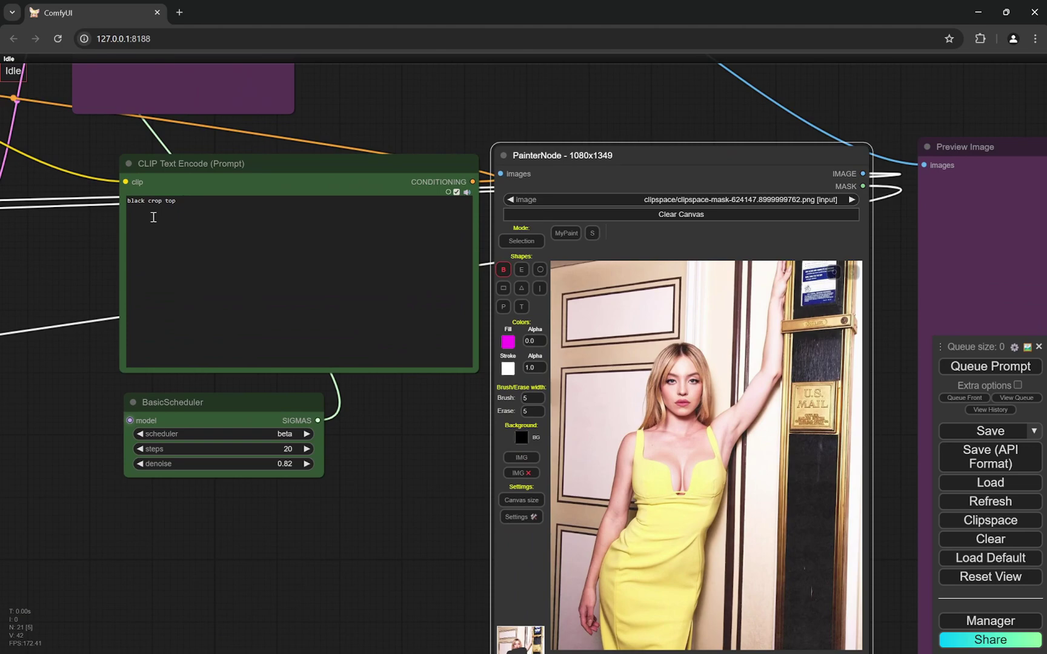
scroll(423, 462, down, 2)
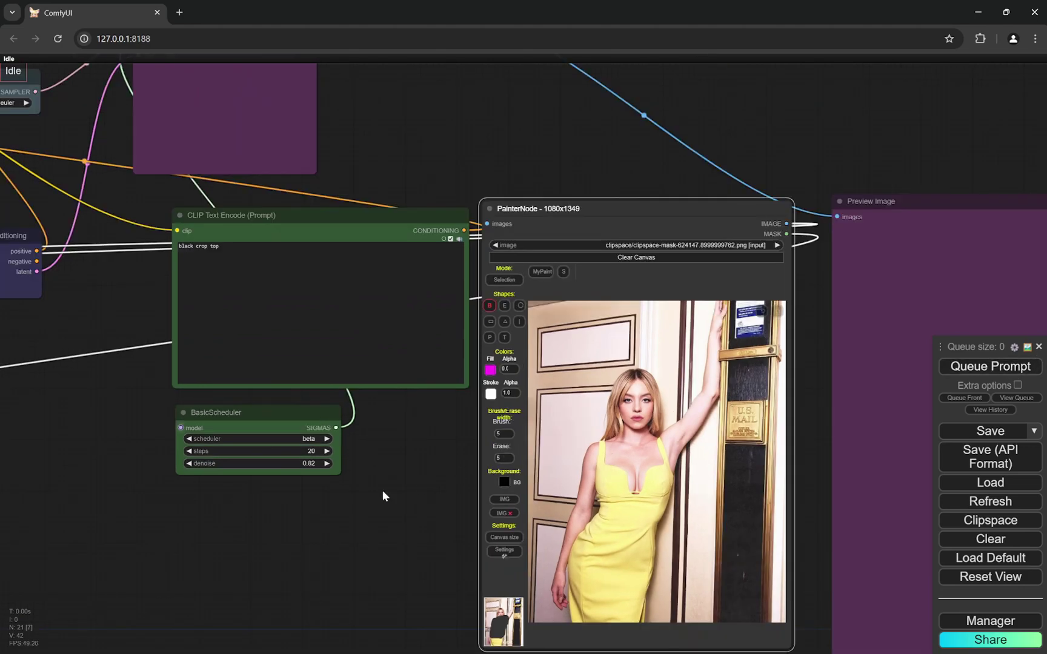
Raise the BasicScheduler denoise from 0.82 to 0.85.
scroll(344, 493, up, 3)
scroll(345, 490, up, 3)
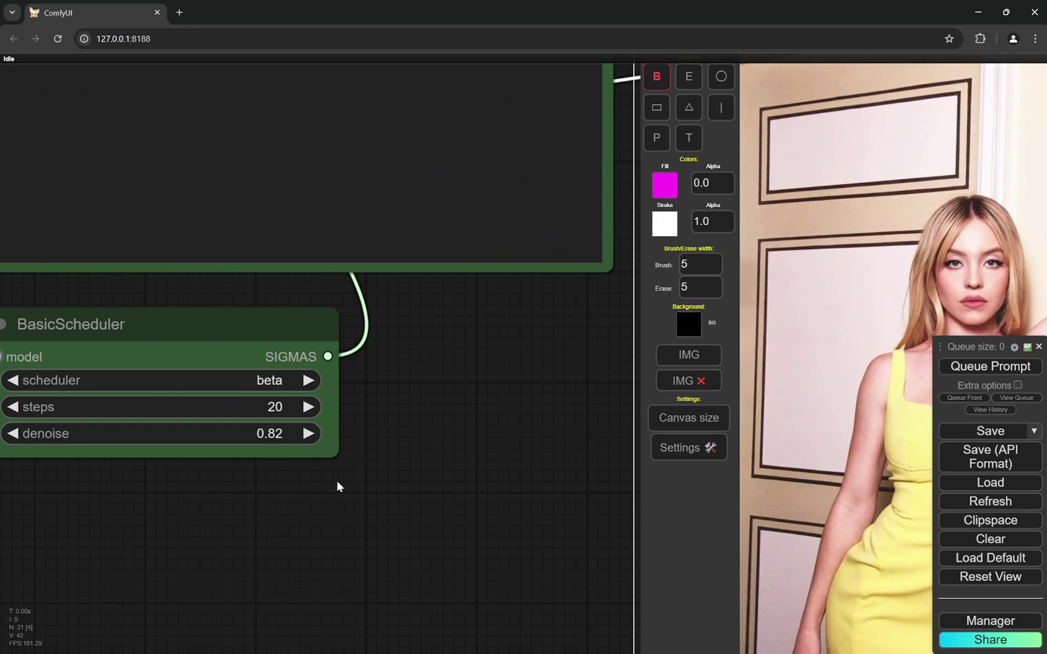
scroll(438, 479, down, 3)
drag(492, 516, 464, 445)
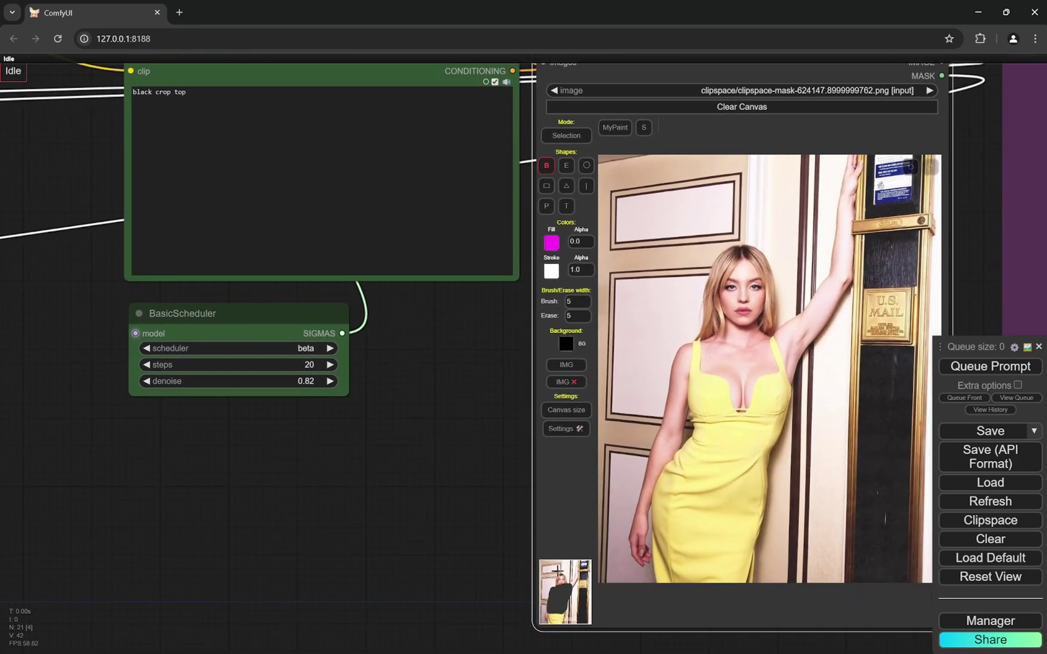
scroll(356, 386, up, 5)
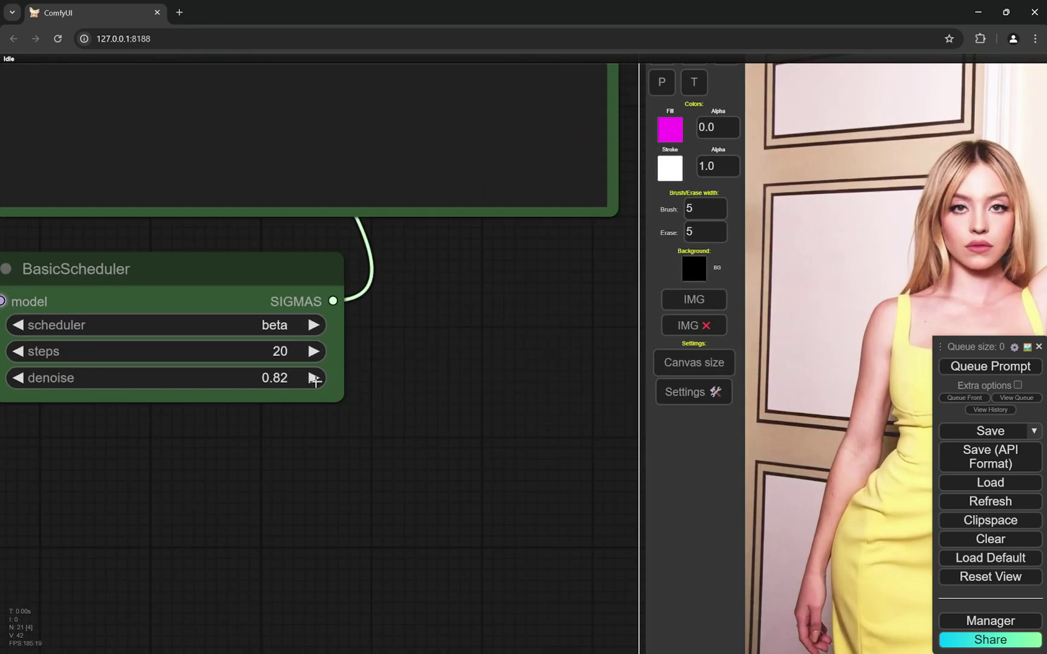
click(314, 378)
click(313, 378)
click(314, 378)
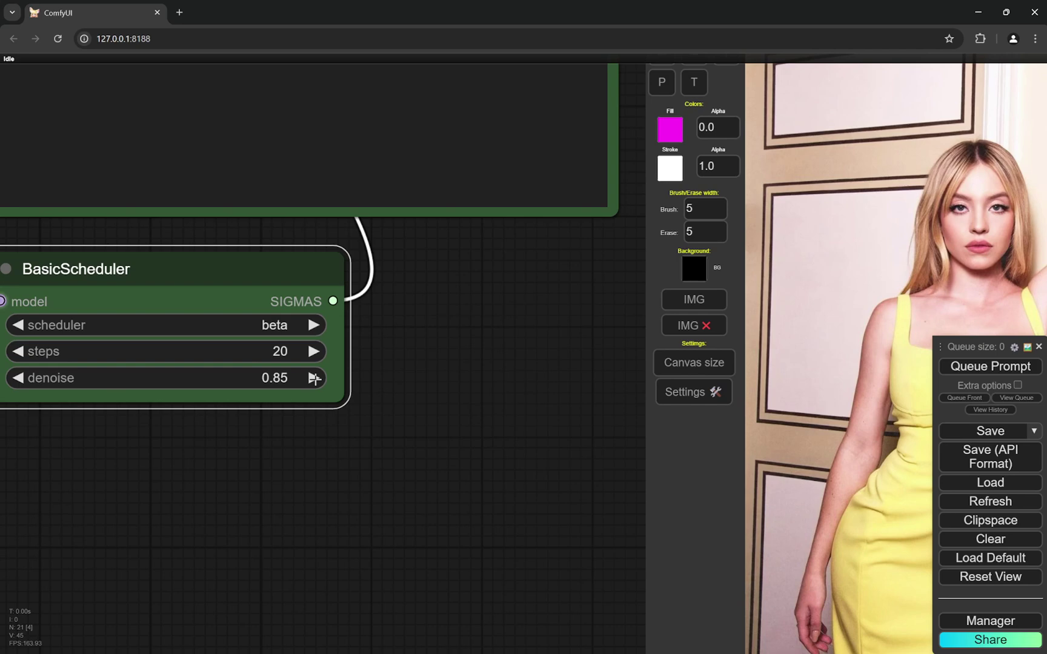
scroll(262, 480, down, 3)
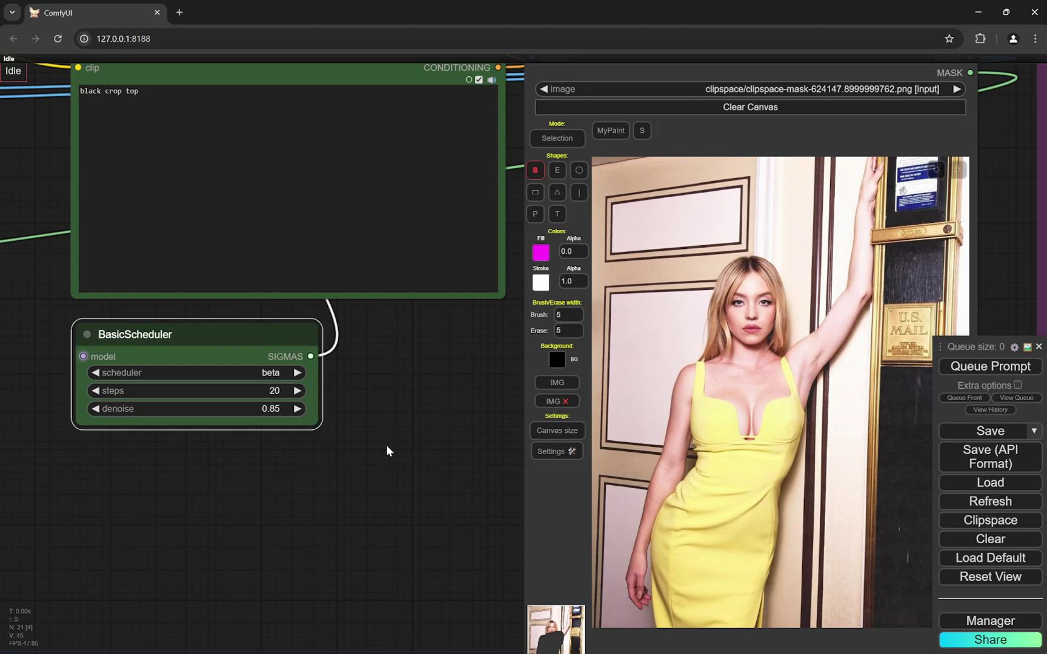
scroll(419, 442, down, 3)
scroll(370, 437, up, 6)
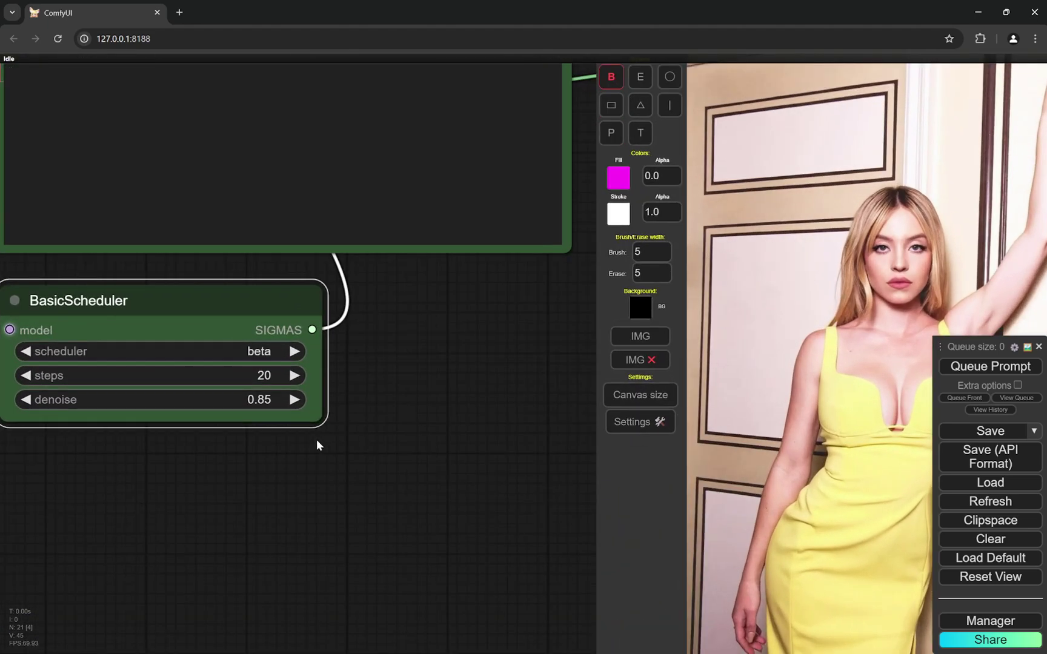
scroll(238, 518, down, 3)
scroll(361, 513, up, 5)
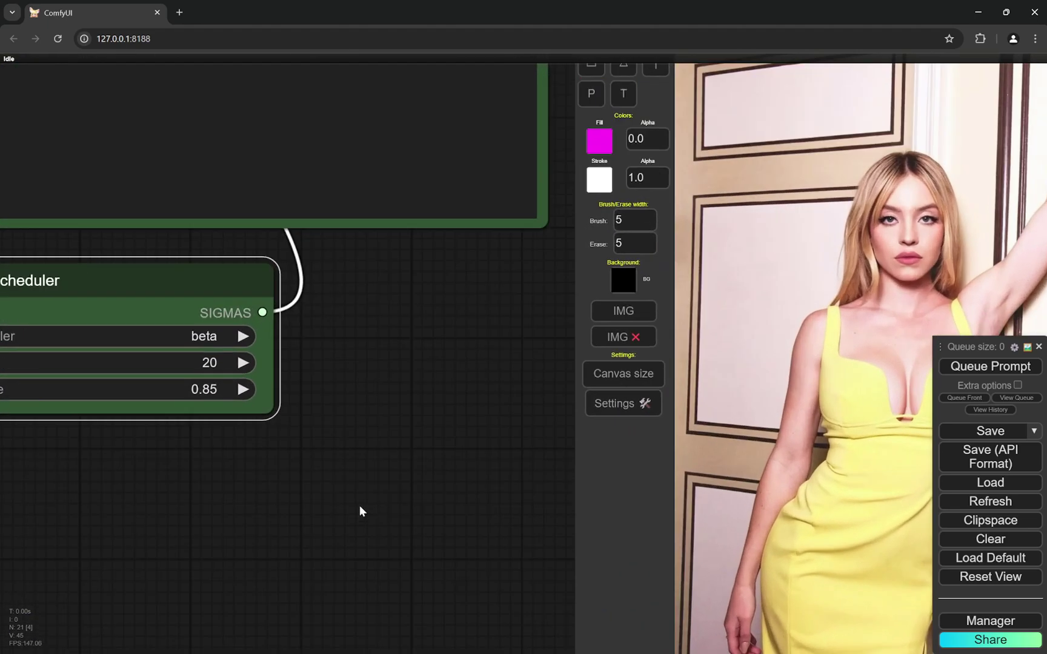
scroll(392, 451, down, 2)
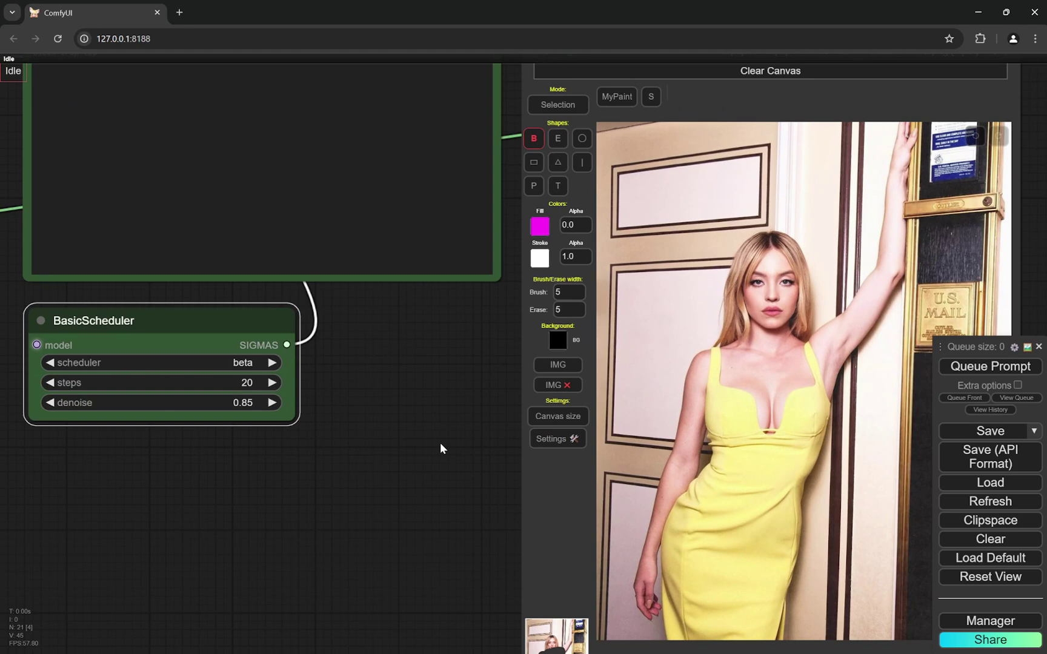
drag(440, 449, 313, 417)
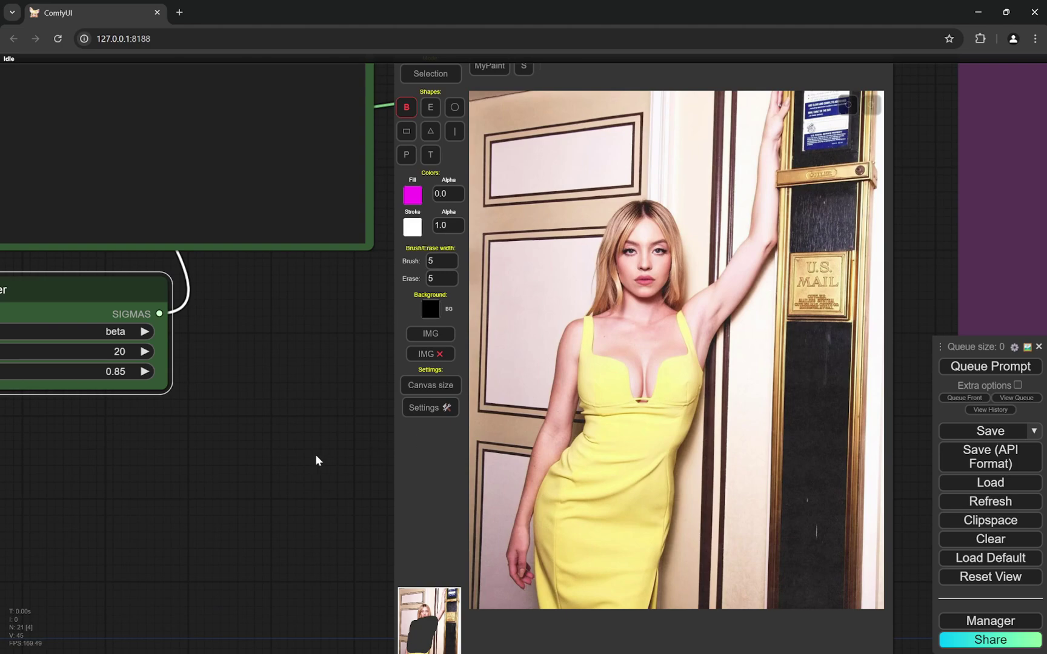
scroll(316, 458, down, 2)
scroll(270, 442, up, 2)
Make the PainterNode stroke colour black and select the stroke opacity value.
scroll(257, 430, up, 1)
scroll(356, 539, down, 2)
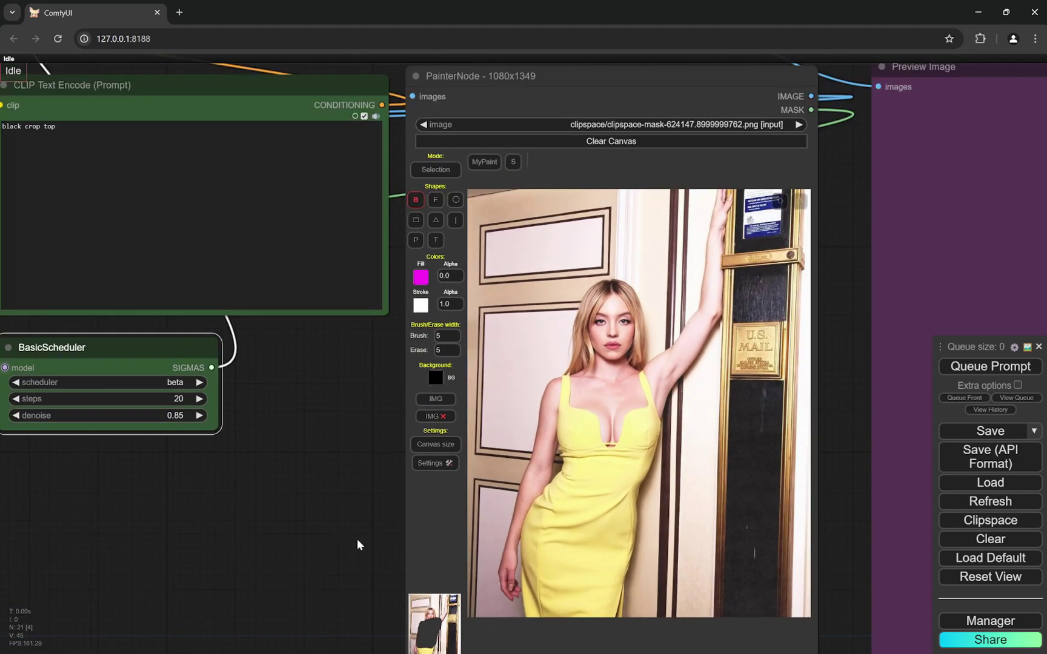
scroll(291, 460, up, 2)
scroll(303, 403, up, 1)
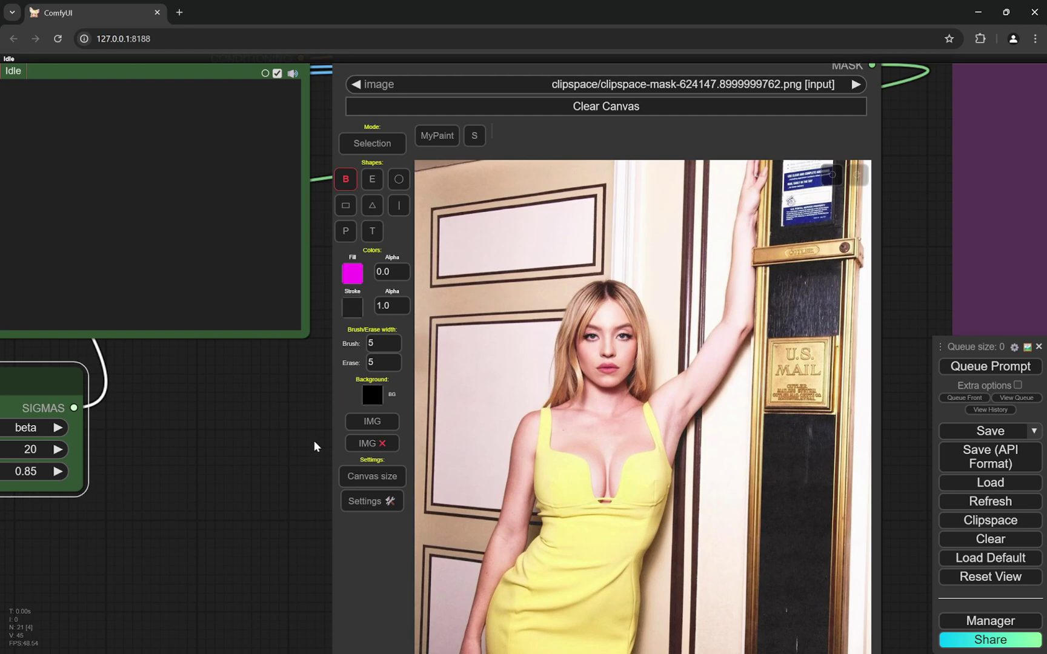
click(385, 582)
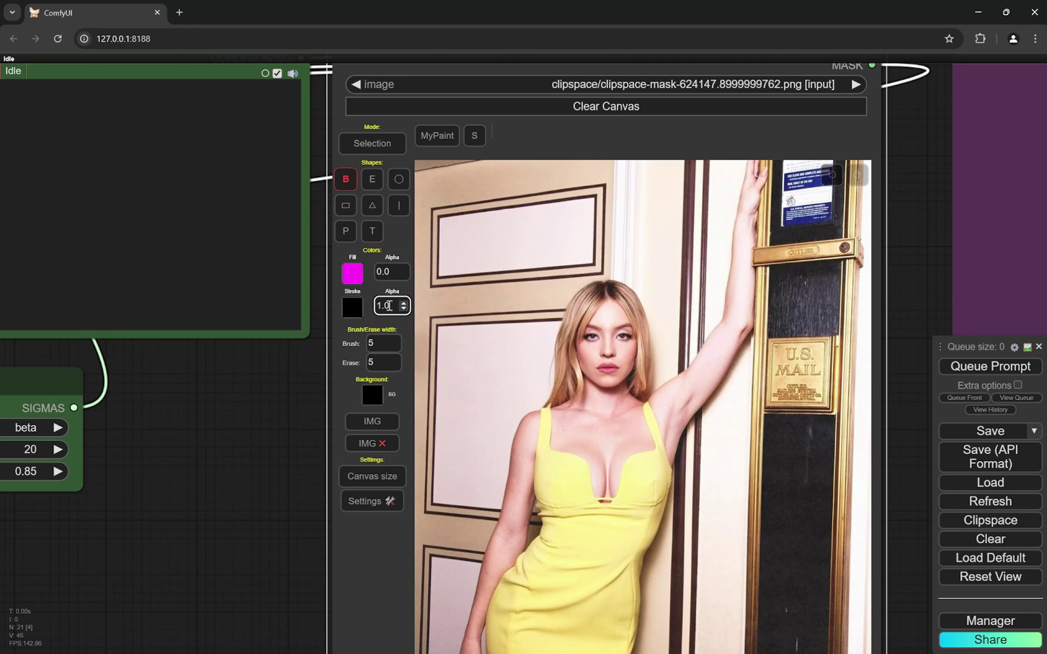
drag(394, 306, 375, 306)
Centre the painter photo and put the cursor in the Brush width field.
click(381, 344)
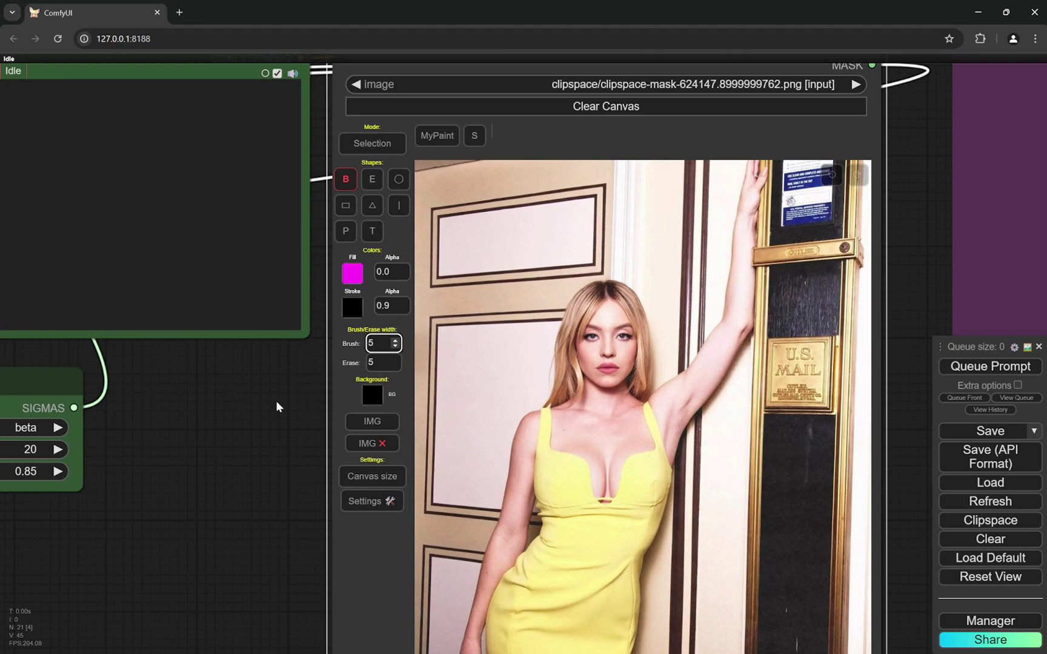
scroll(266, 431, down, 2)
drag(255, 461, 256, 391)
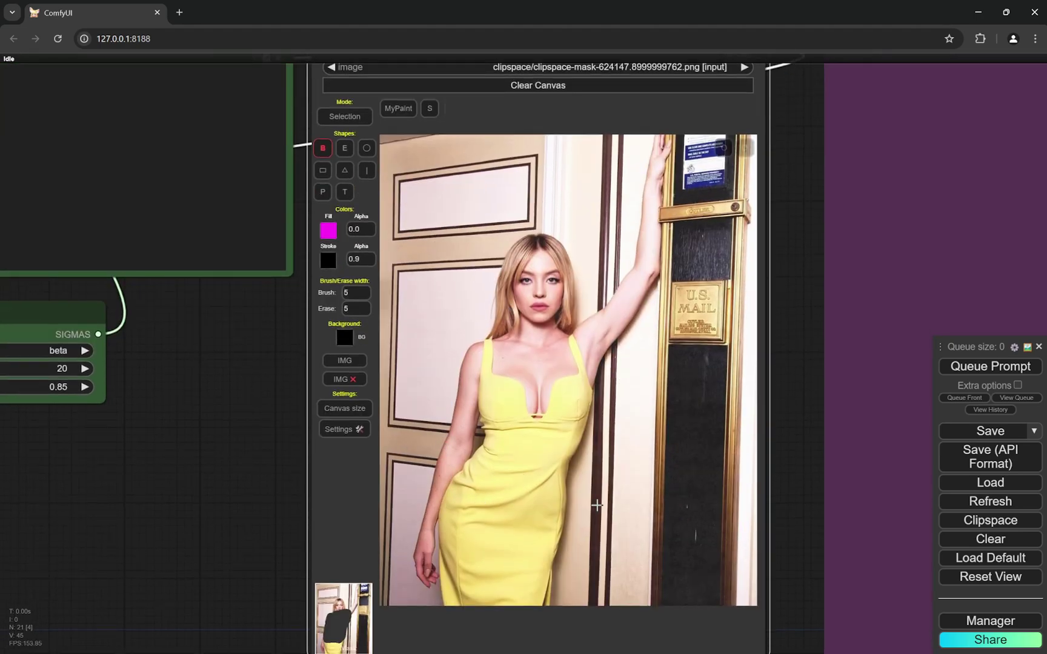
scroll(261, 308, up, 2)
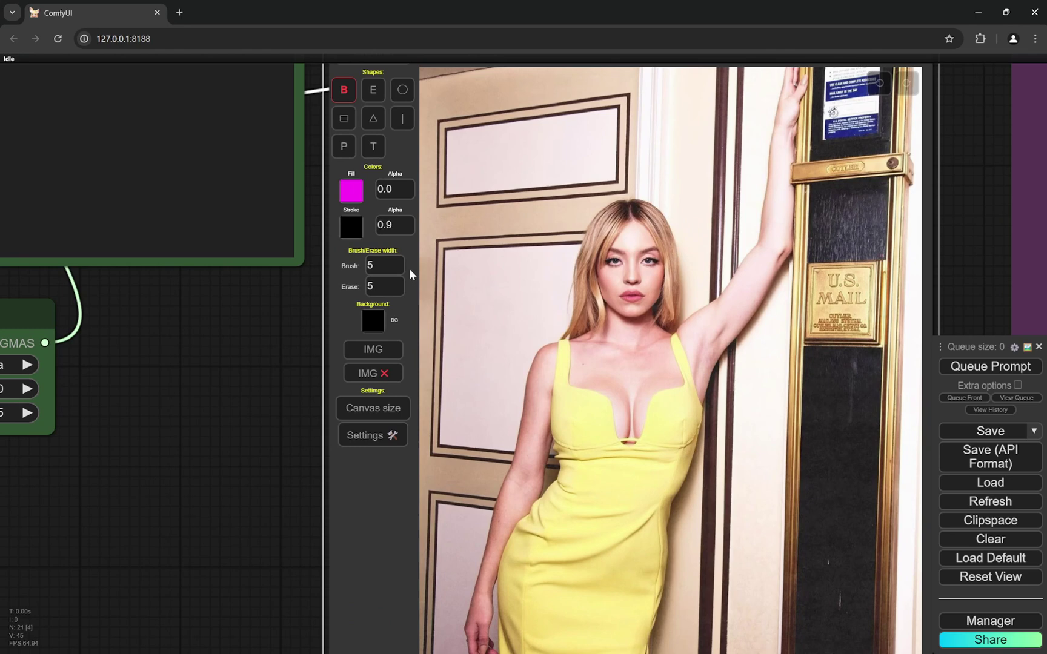
click(393, 270)
Set brush width to 50 and paint black over the dress torso down to the hips.
text(0)
mouse_move(586, 334)
mouse_down()
mouse_move(627, 390)
mouse_move(671, 342)
mouse_move(695, 376)
mouse_move(658, 590)
mouse_move(505, 576)
mouse_move(520, 527)
mouse_move(558, 480)
mouse_move(570, 345)
mouse_move(580, 343)
mouse_move(595, 419)
mouse_move(594, 369)
mouse_move(629, 418)
mouse_move(613, 394)
mouse_move(612, 455)
mouse_move(587, 397)
mouse_move(574, 420)
mouse_move(580, 485)
mouse_move(600, 479)
mouse_move(611, 456)
mouse_move(598, 507)
mouse_move(545, 524)
mouse_move(520, 564)
mouse_move(638, 566)
mouse_move(662, 468)
mouse_move(651, 575)
mouse_move(626, 555)
mouse_move(549, 552)
mouse_move(572, 522)
mouse_move(601, 540)
mouse_move(641, 477)
mouse_move(603, 523)
mouse_move(620, 428)
mouse_move(665, 373)
mouse_move(693, 395)
mouse_move(684, 429)
mouse_move(679, 384)
mouse_move(650, 458)
mouse_move(668, 457)
mouse_move(660, 483)
mouse_up()
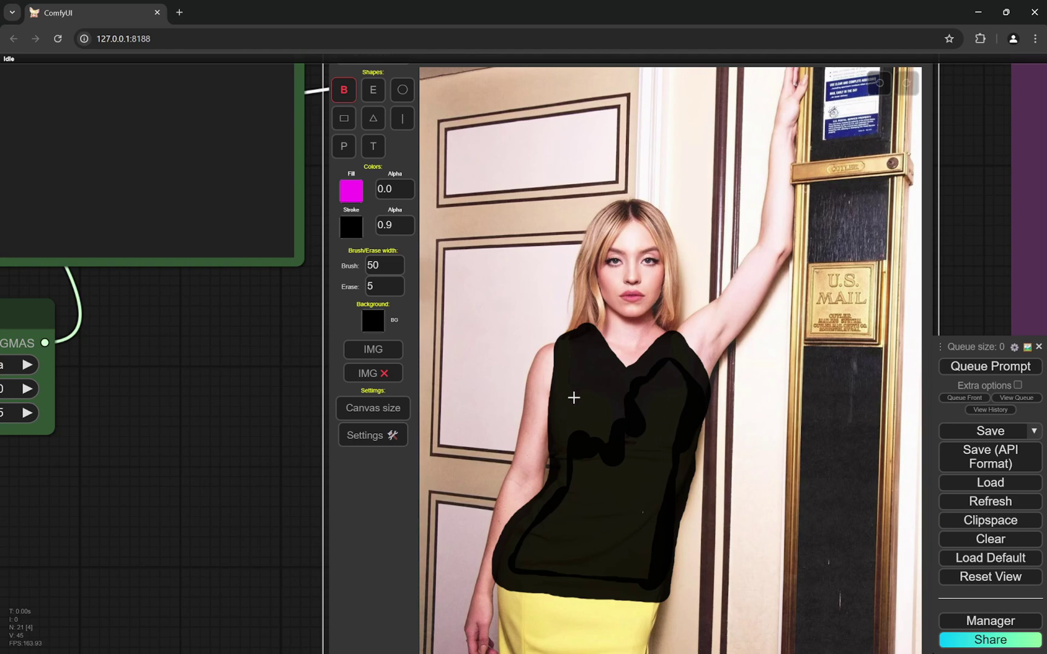
drag(650, 508, 633, 548)
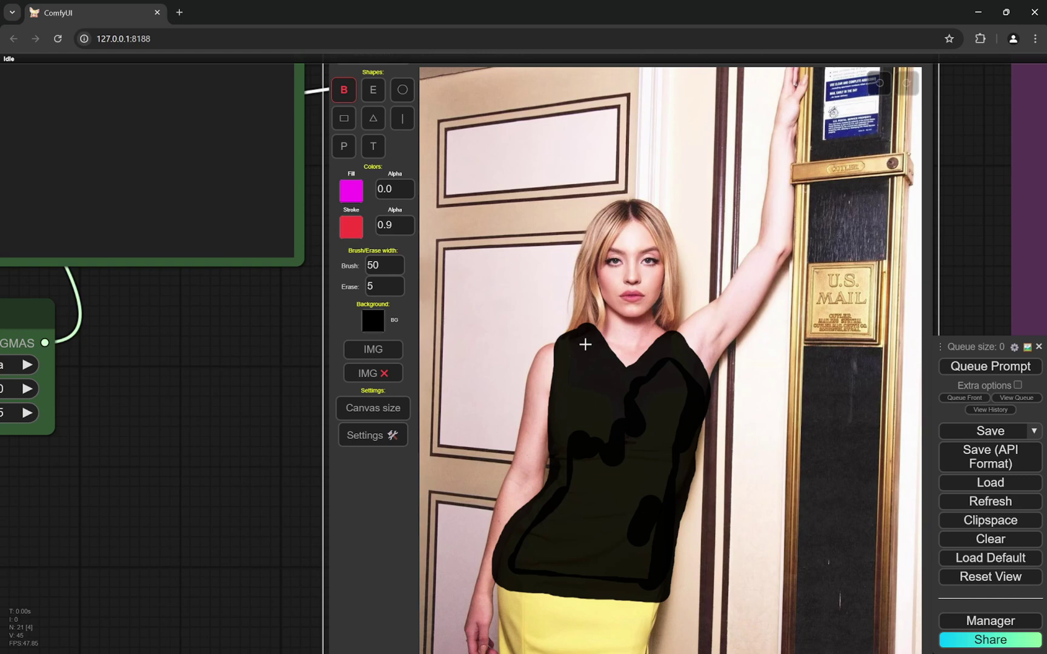
Paint a red bow-shaped collar at the neckline and four red buttons down the front.
mouse_move(588, 325)
mouse_down()
mouse_move(569, 415)
mouse_move(616, 381)
mouse_move(596, 340)
mouse_move(595, 389)
mouse_move(590, 379)
mouse_move(631, 380)
mouse_move(672, 341)
mouse_move(700, 393)
mouse_move(698, 422)
mouse_move(630, 385)
mouse_move(668, 366)
mouse_move(683, 395)
mouse_up()
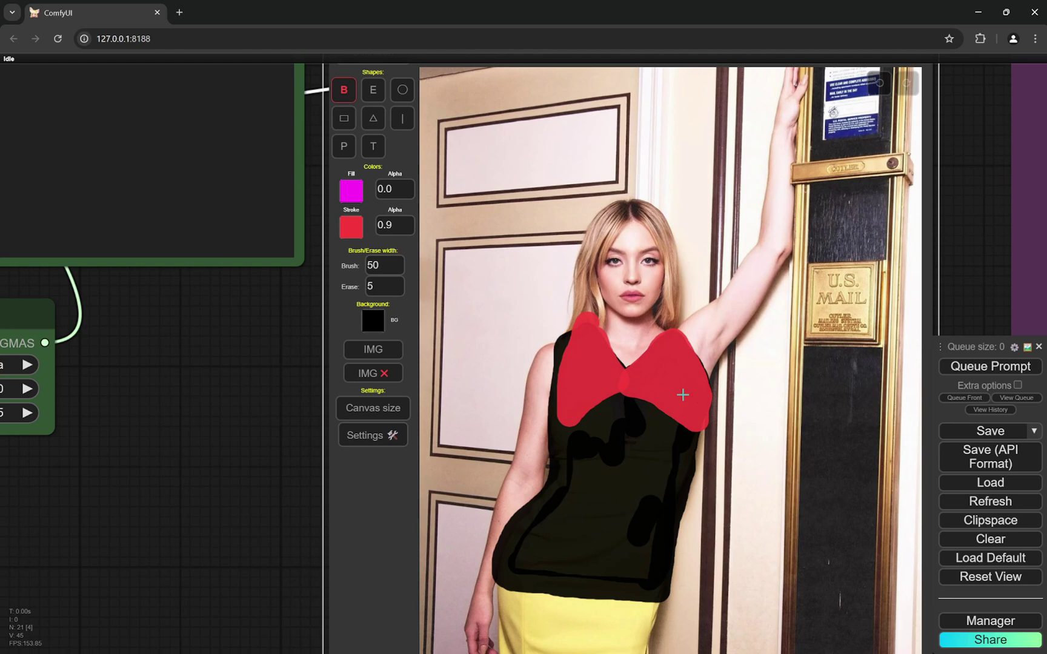
click(622, 428)
click(611, 474)
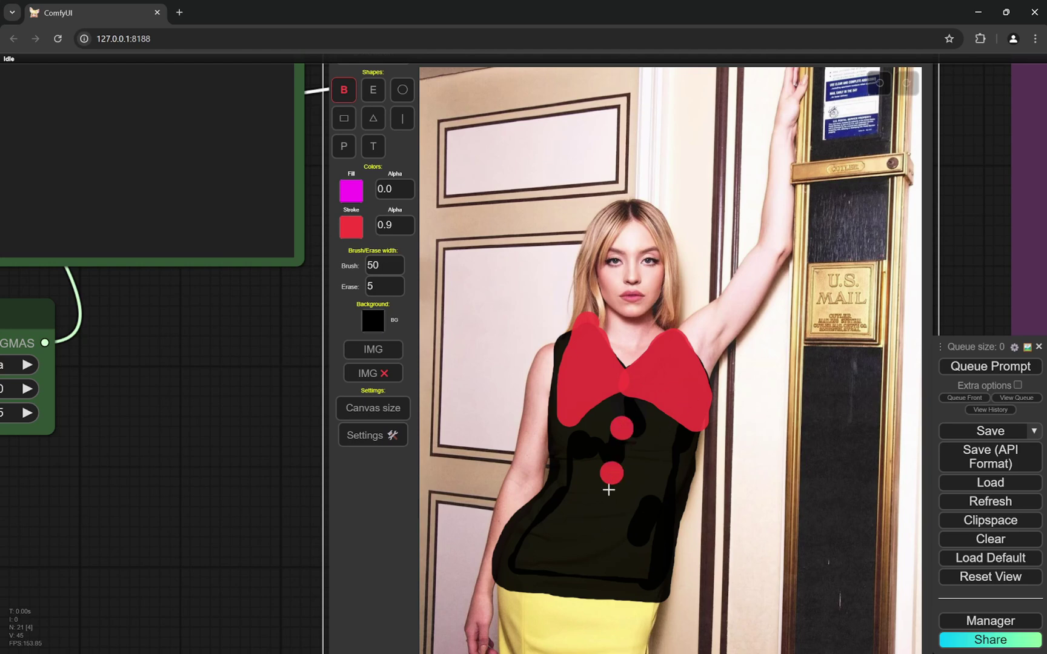
click(605, 512)
click(600, 556)
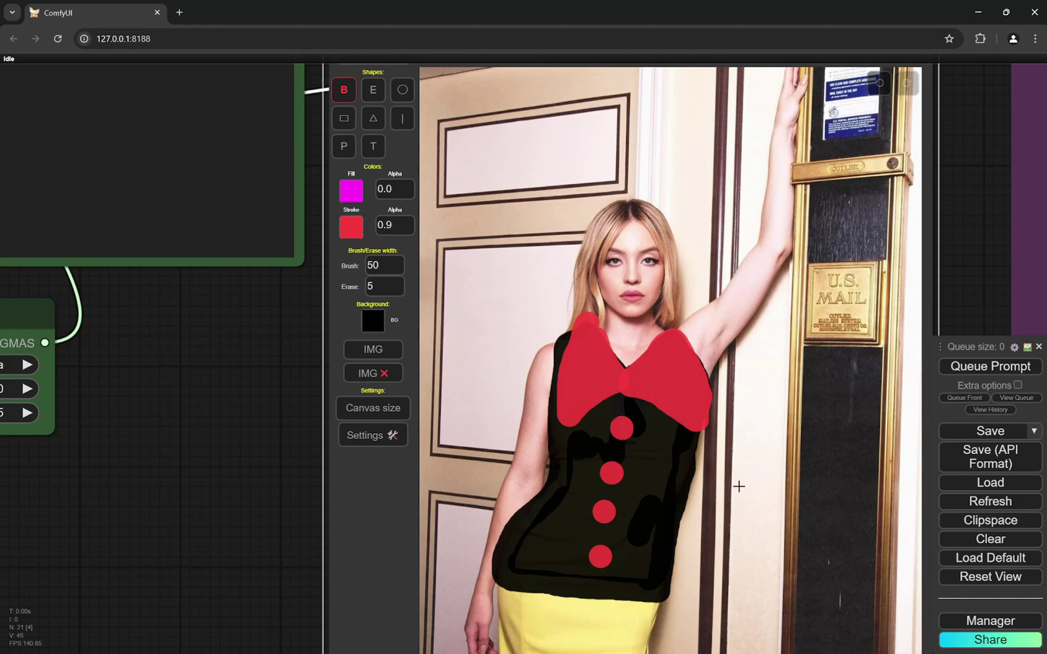
scroll(199, 423, down, 2)
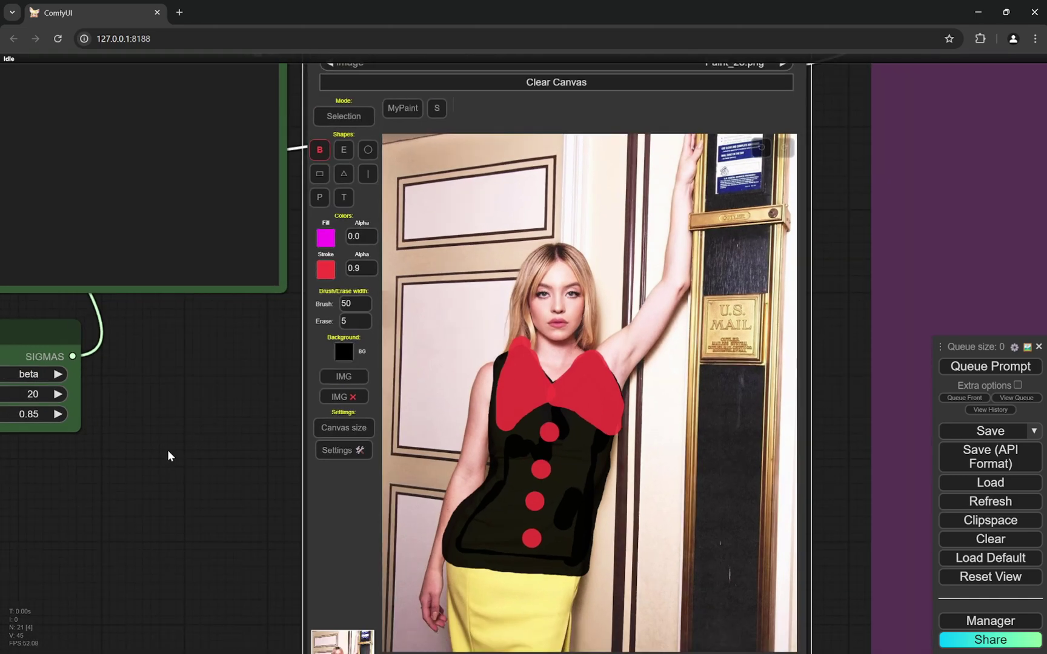
drag(168, 450, 280, 464)
scroll(254, 453, up, 2)
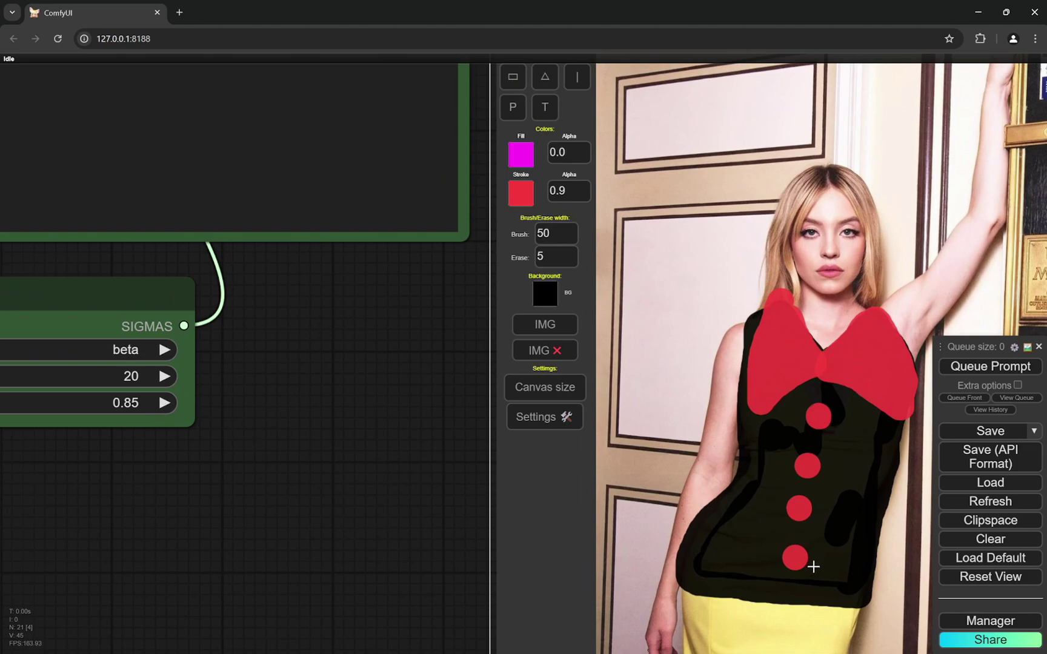
In the MaskEditor, mask the painted black top, bow and buttons, then save to node.
scroll(394, 469, down, 8)
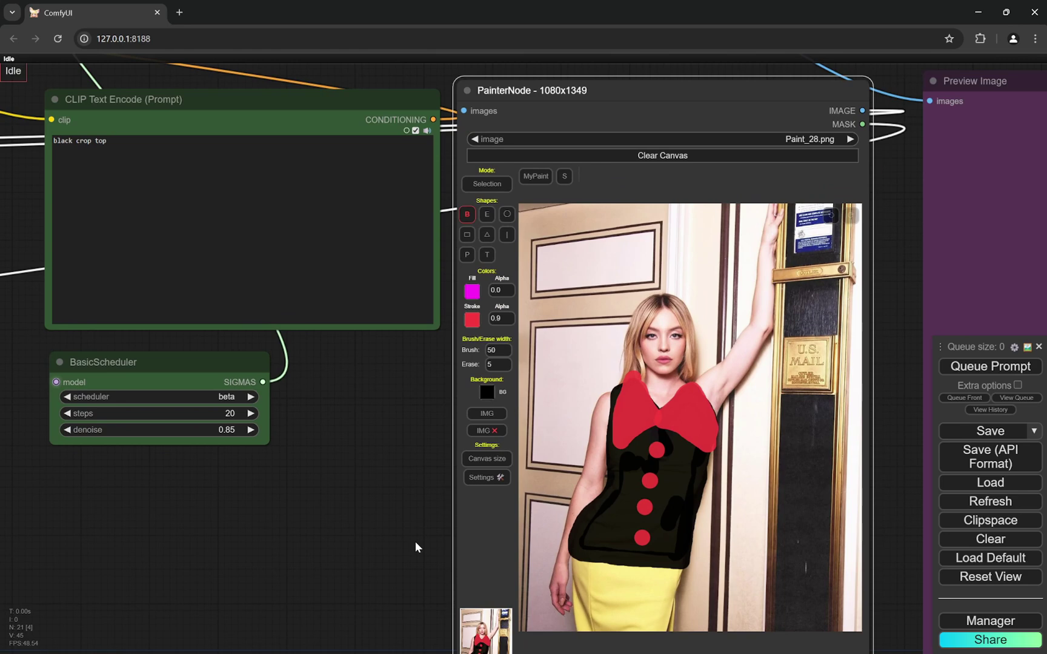
scroll(416, 543, up, 6)
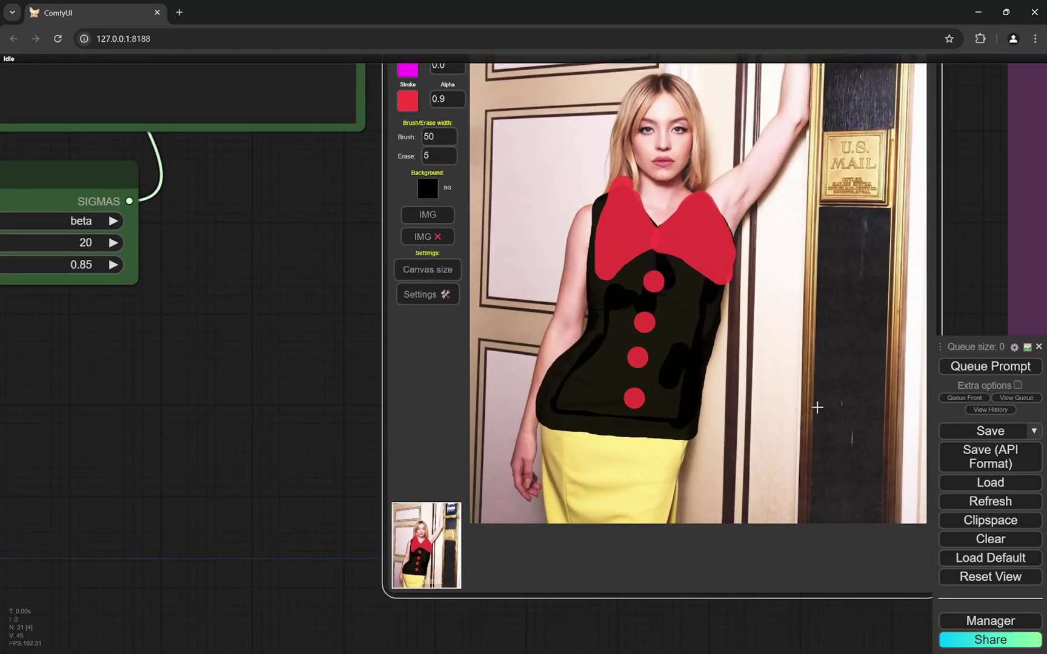
right_click(441, 523)
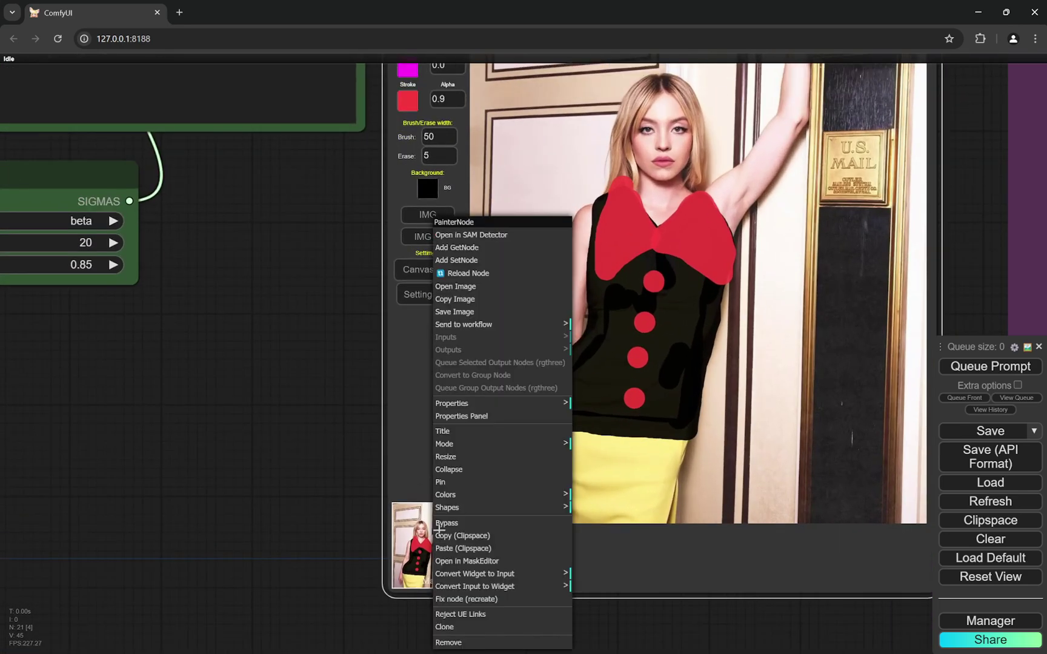
click(492, 562)
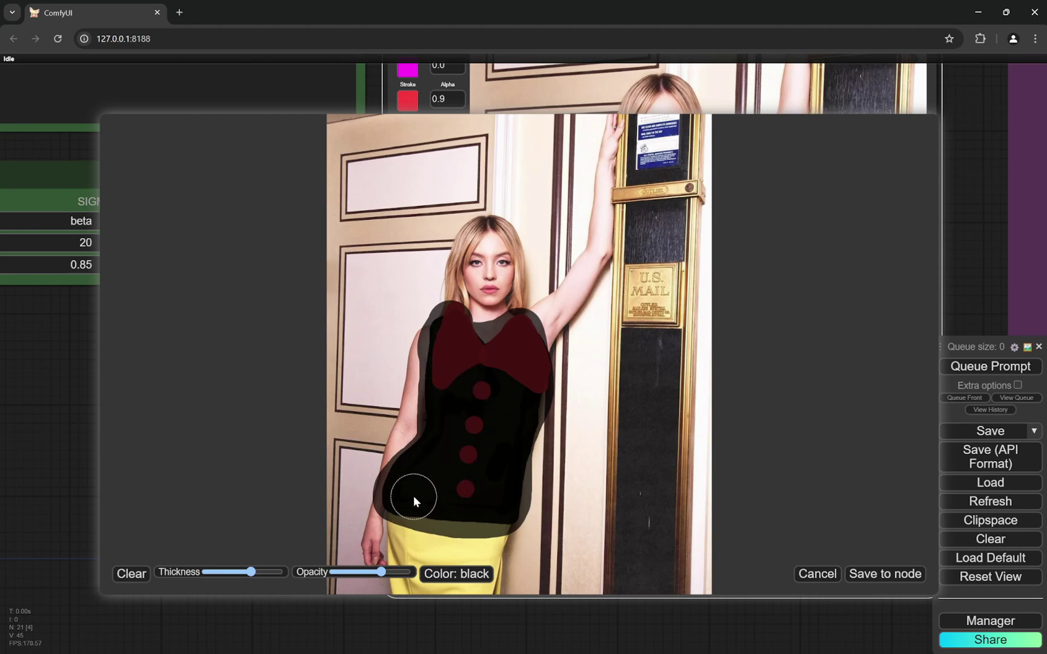
click(859, 574)
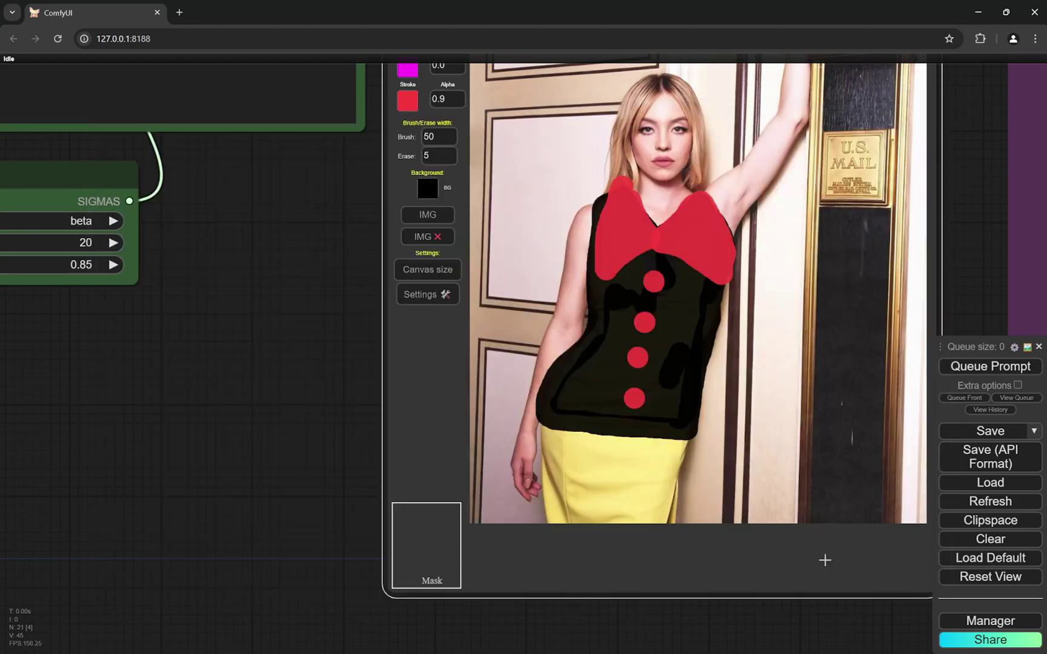
Replace the crop-top prompt with 'a black jacket with red collar, red buttons.'.
scroll(363, 474, up, 5)
drag(379, 486, 486, 549)
scroll(135, 243, up, 1)
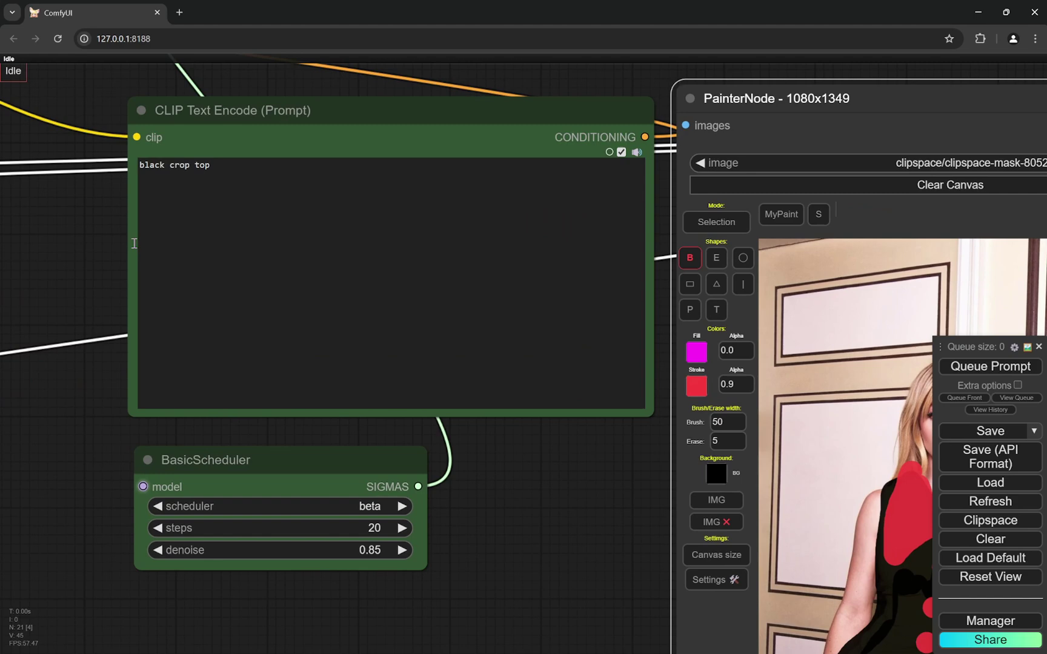
scroll(199, 188, up, 2)
double_click(240, 175)
key(ctrl+a)
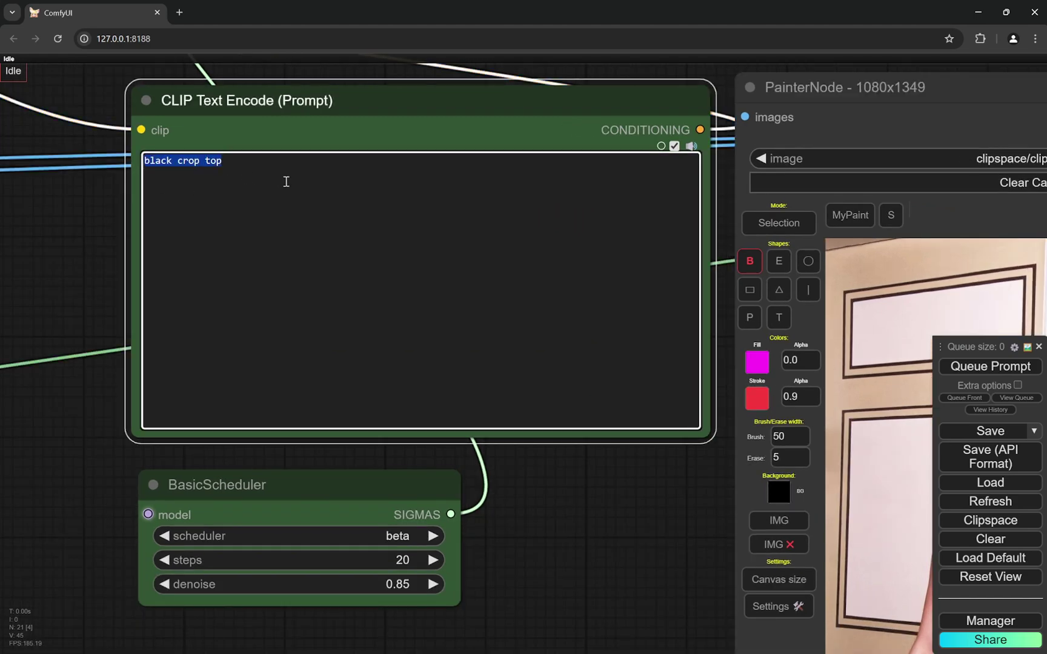
text(a )
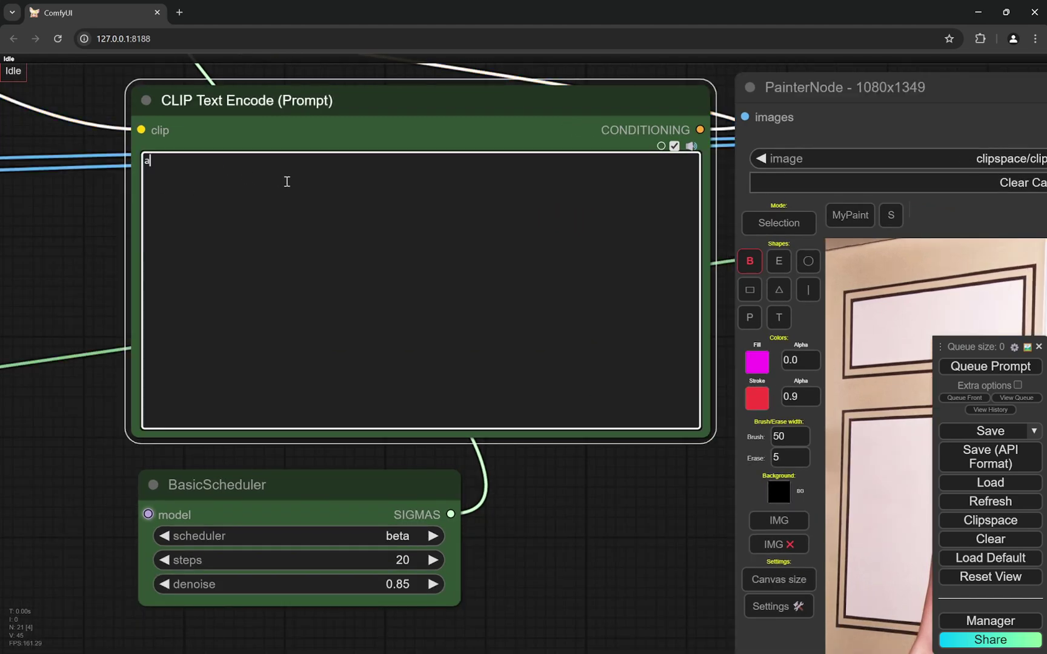
text(black jacket with red c)
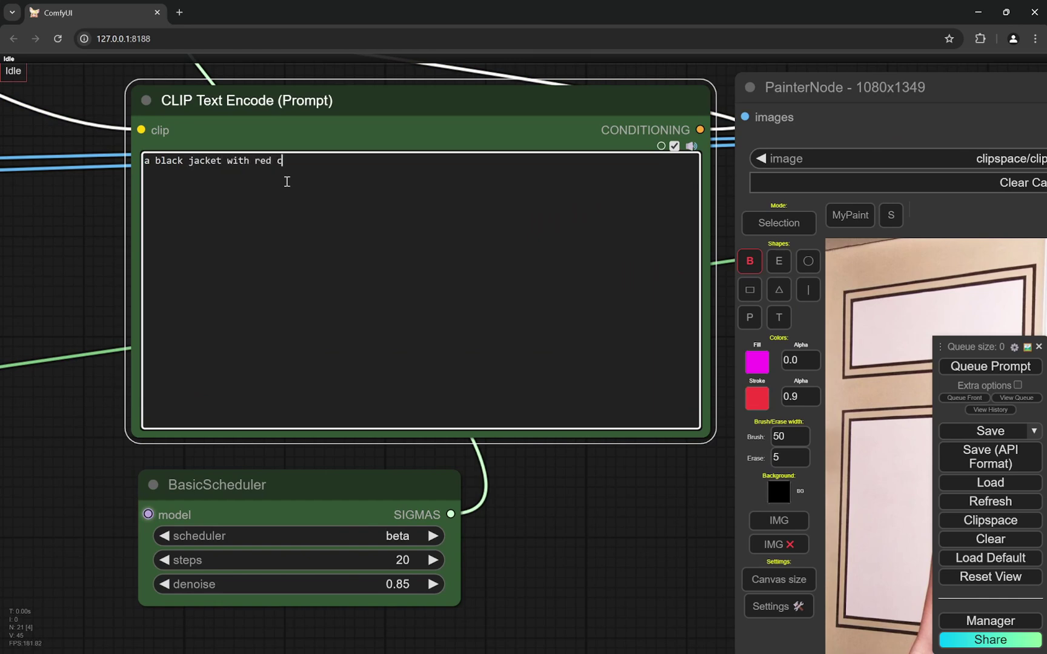
text(oll)
text(ar and)
text(d buttons.)
scroll(594, 563, down, 3)
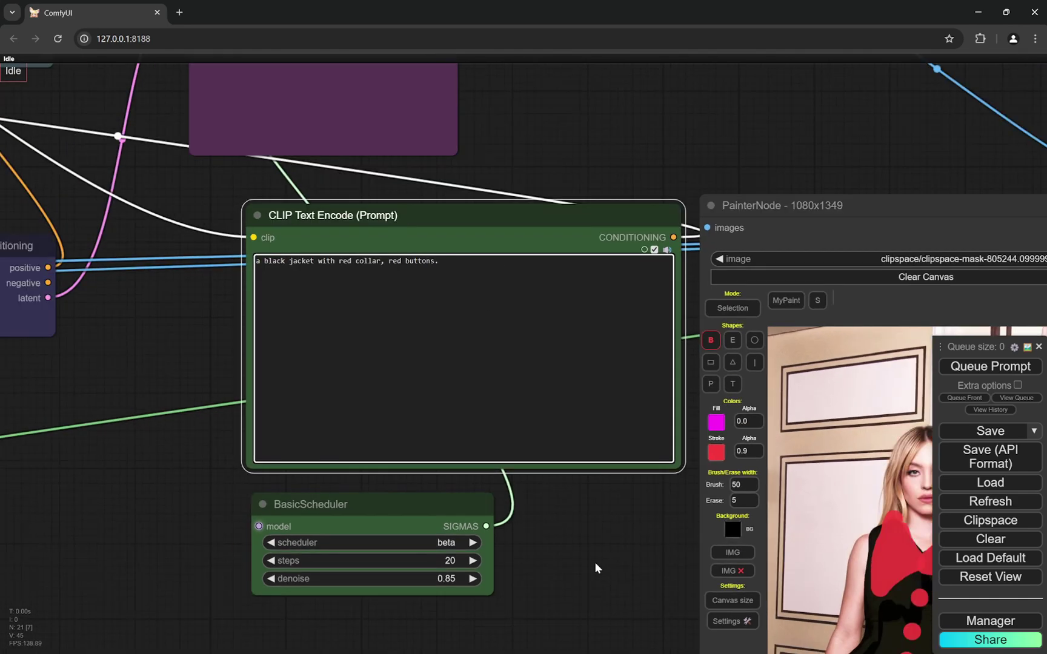
Lower the BasicScheduler denoise from 0.85 to 0.80.
drag(595, 562, 398, 407)
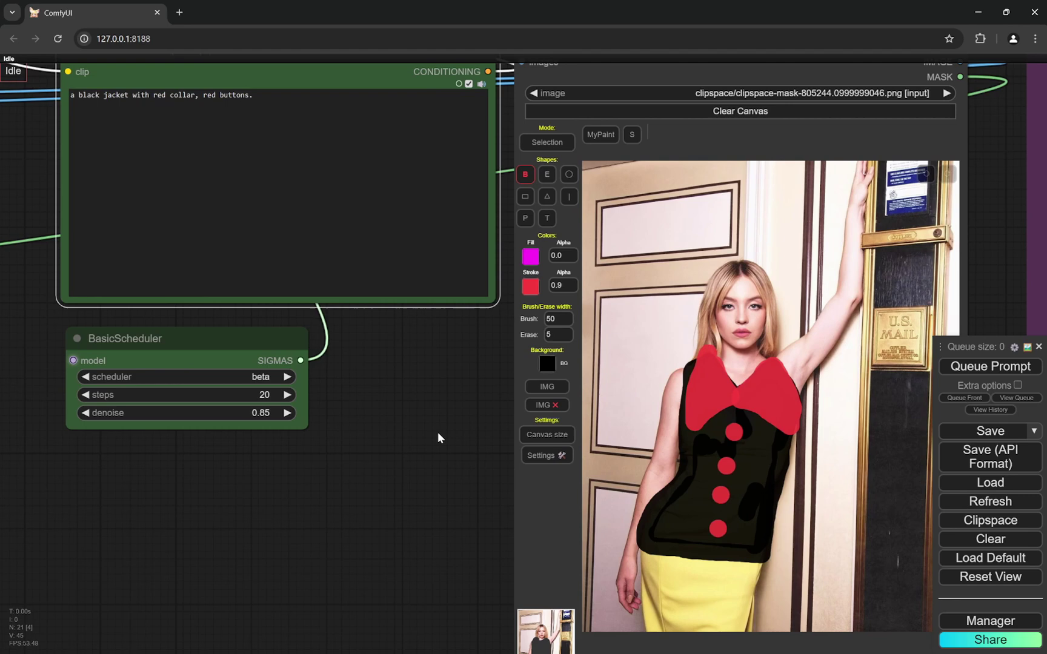
scroll(164, 463, up, 3)
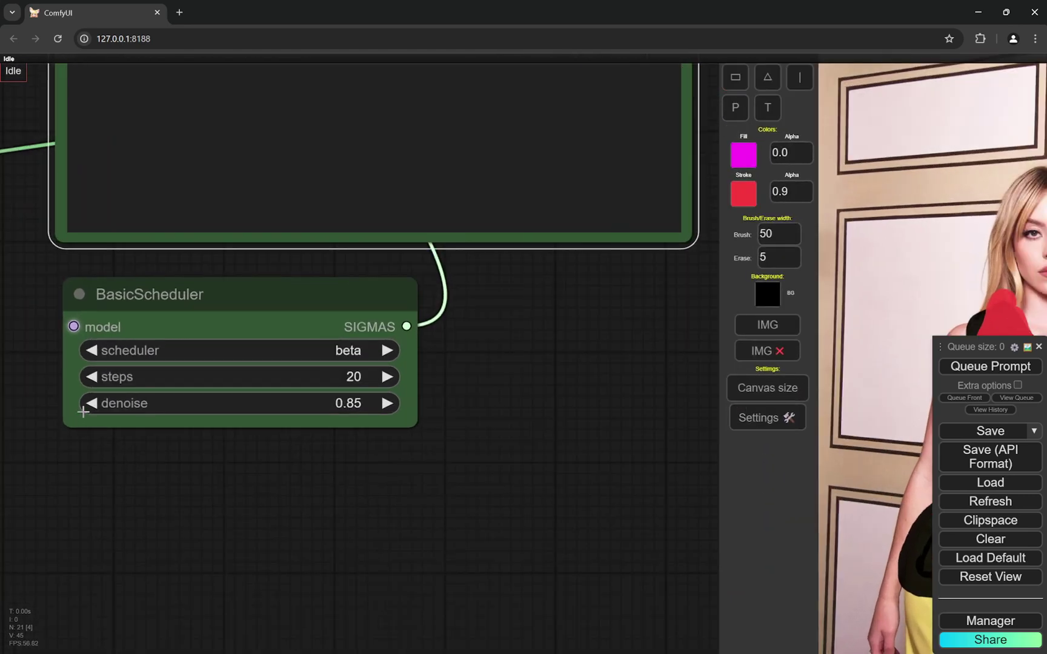
click(93, 403)
click(93, 403)
click(93, 403)
click(93, 403)
click(93, 403)
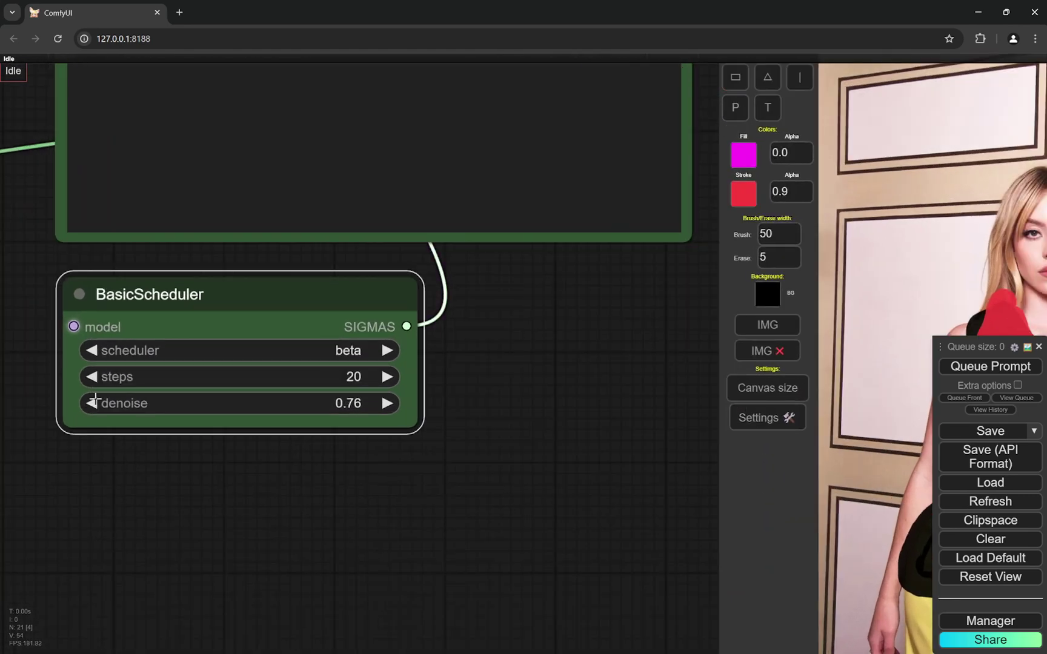
click(87, 406)
scroll(207, 456, down, 5)
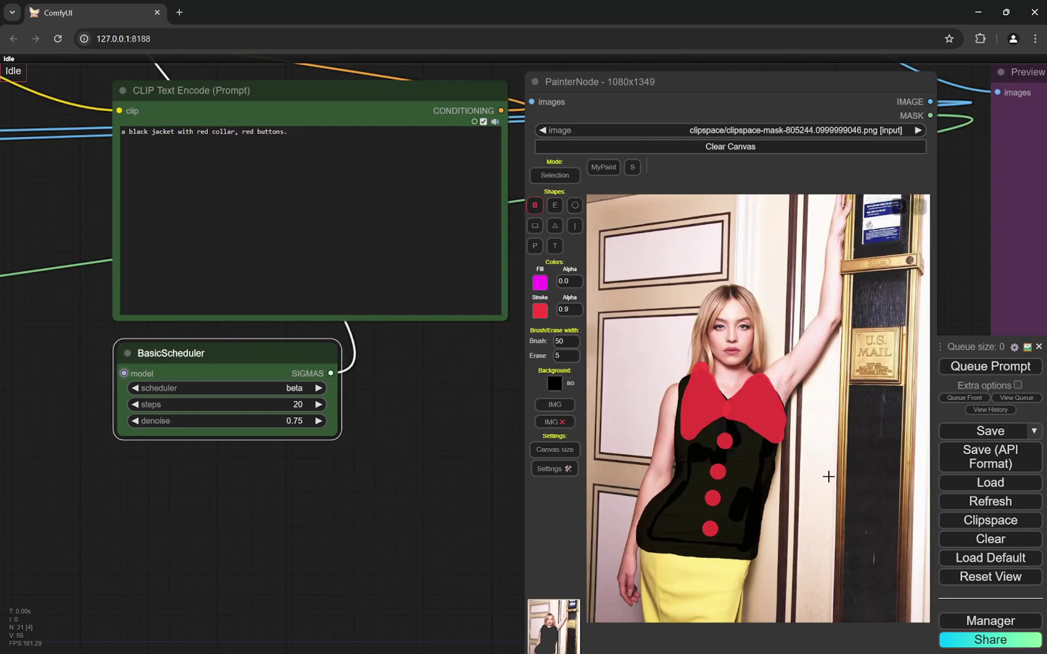
scroll(438, 503, up, 4)
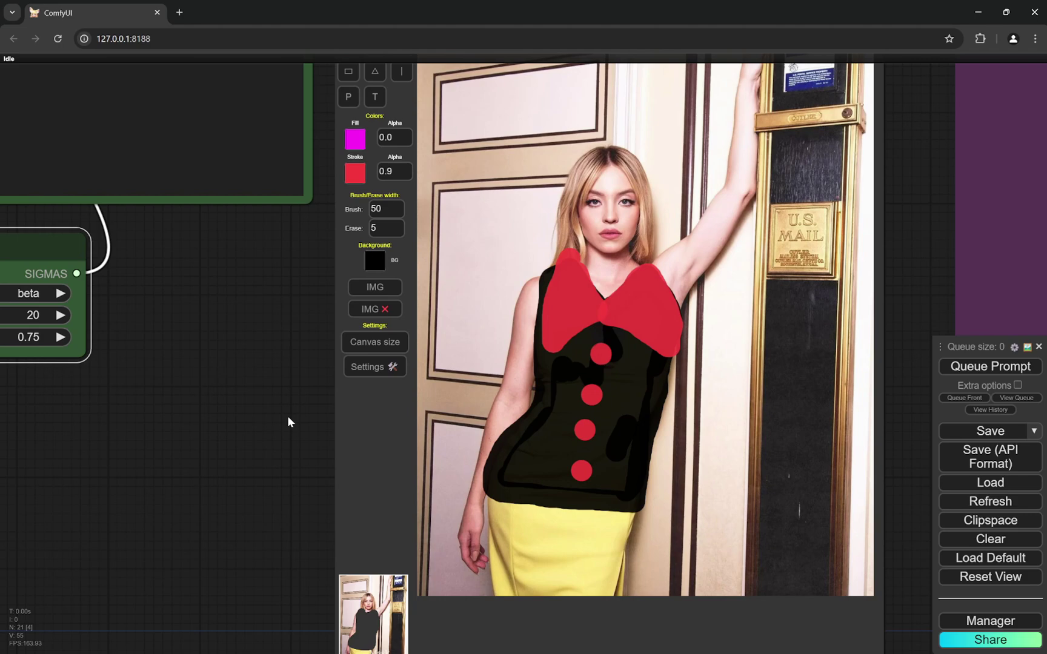
scroll(289, 419, down, 3)
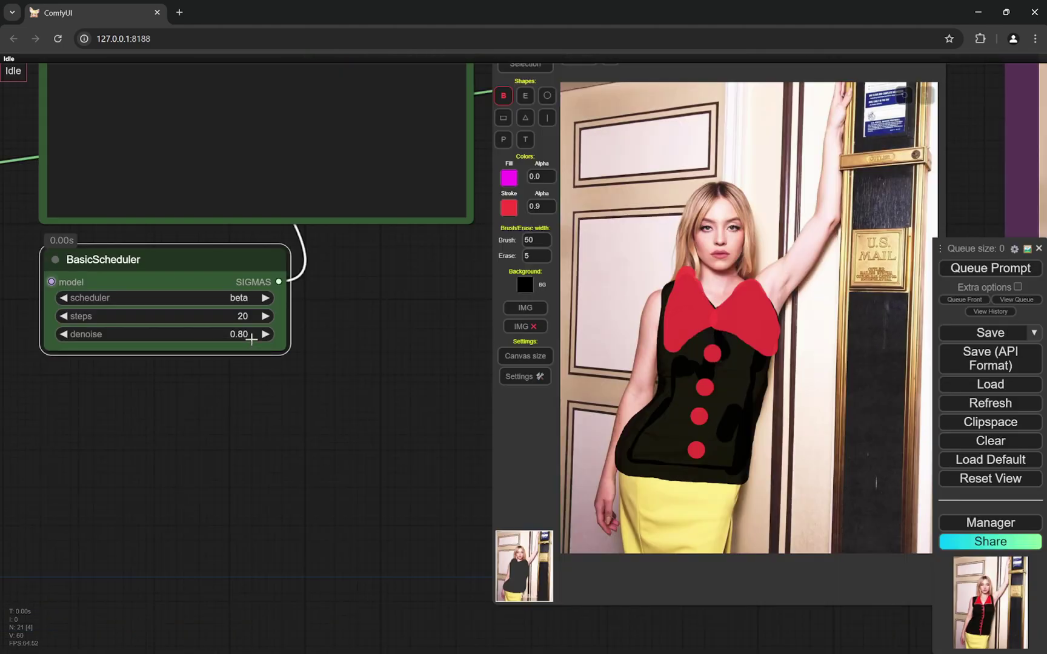
scroll(196, 388, down, 4)
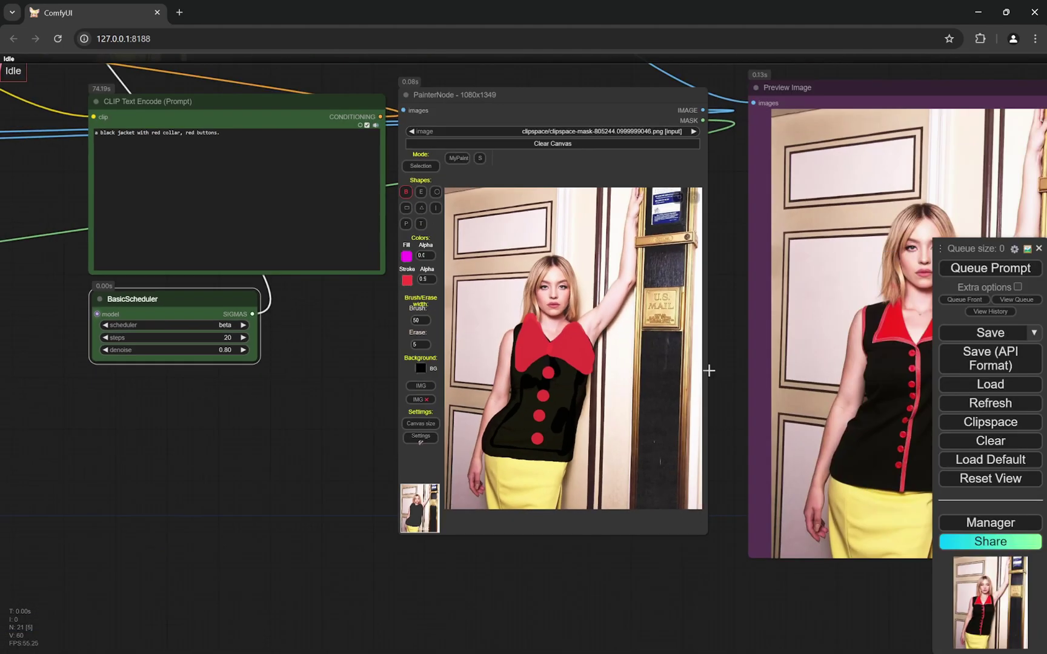
drag(716, 348, 548, 336)
scroll(805, 346, up, 4)
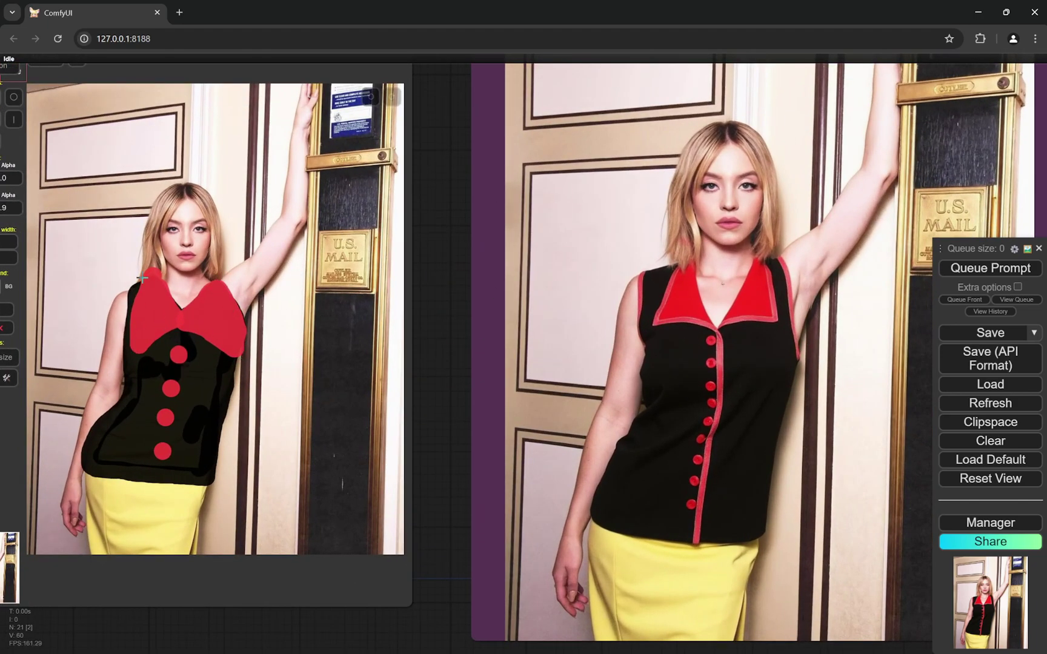
scroll(160, 333, down, 5)
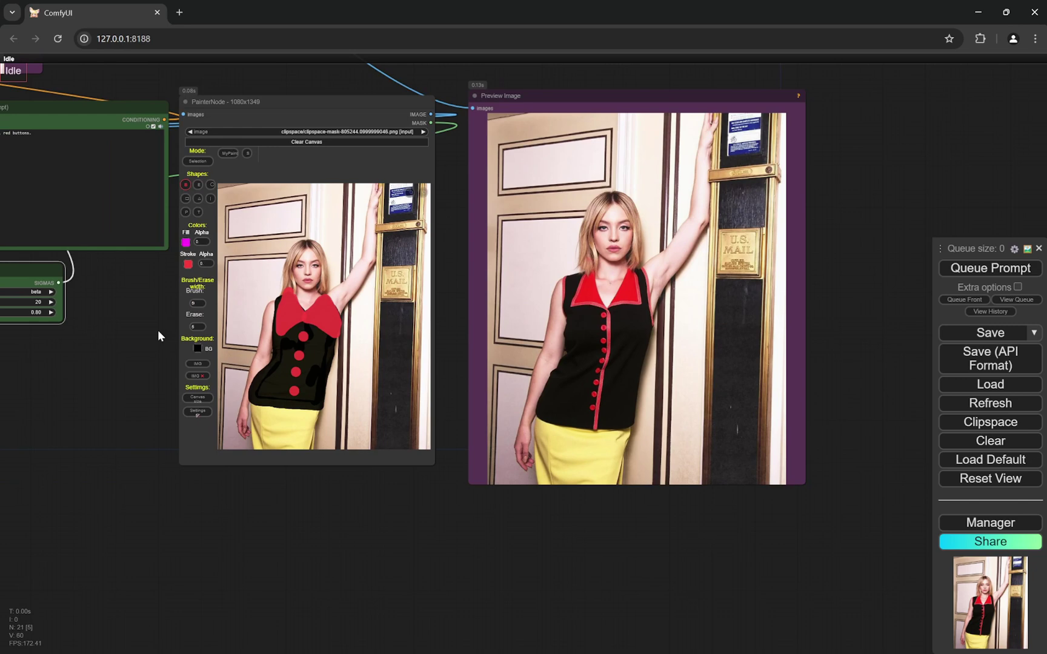
scroll(109, 324, up, 5)
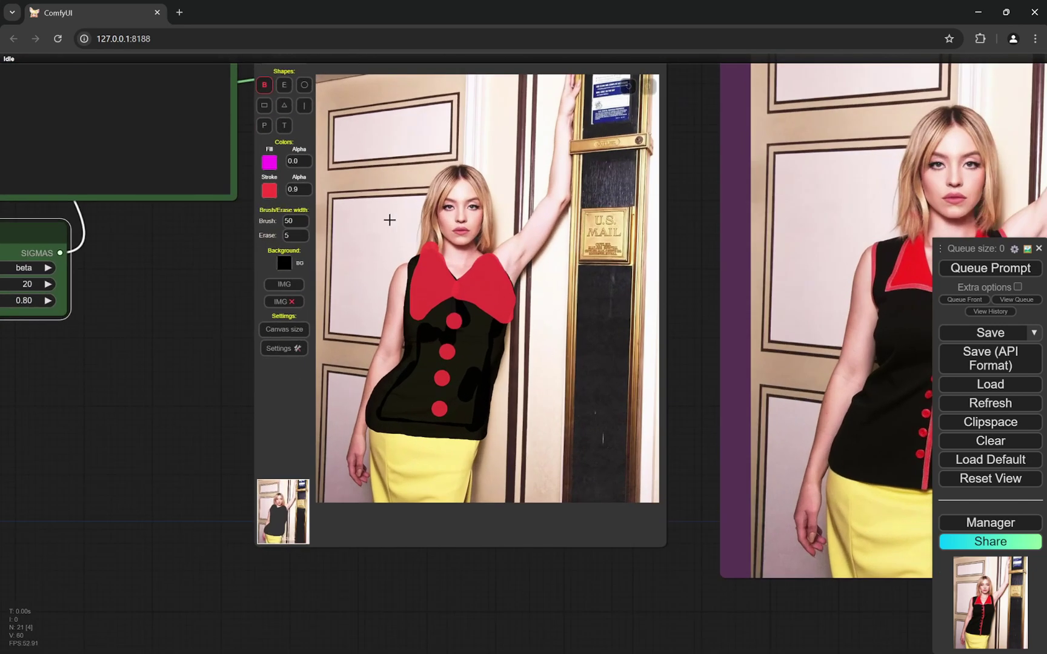
drag(688, 286, 542, 289)
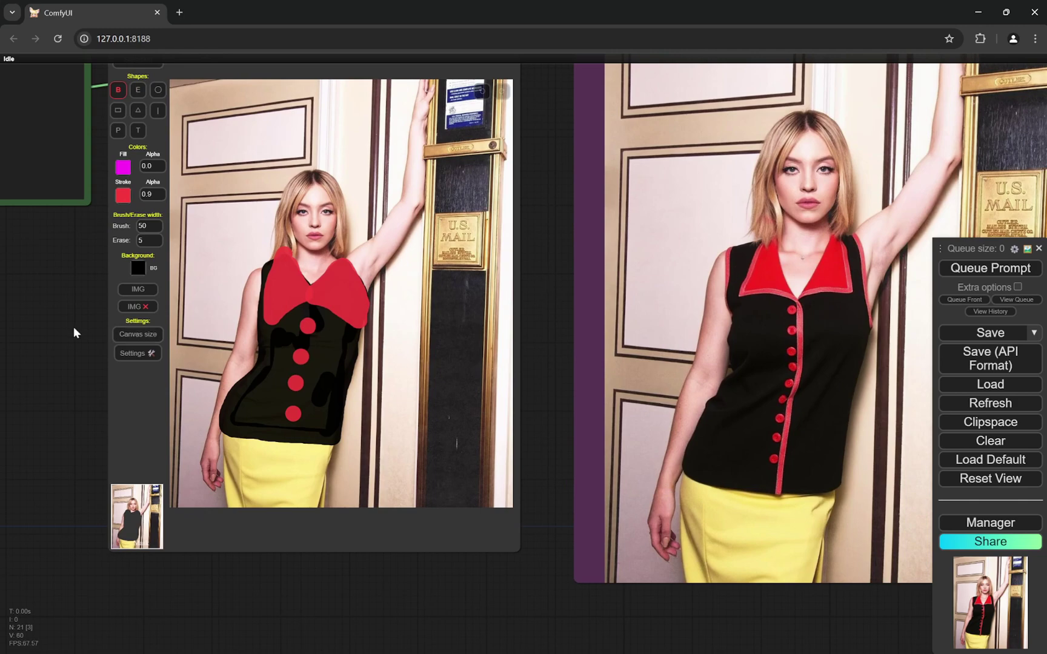
scroll(51, 333, down, 3)
drag(52, 334, 204, 306)
scroll(120, 310, up, 3)
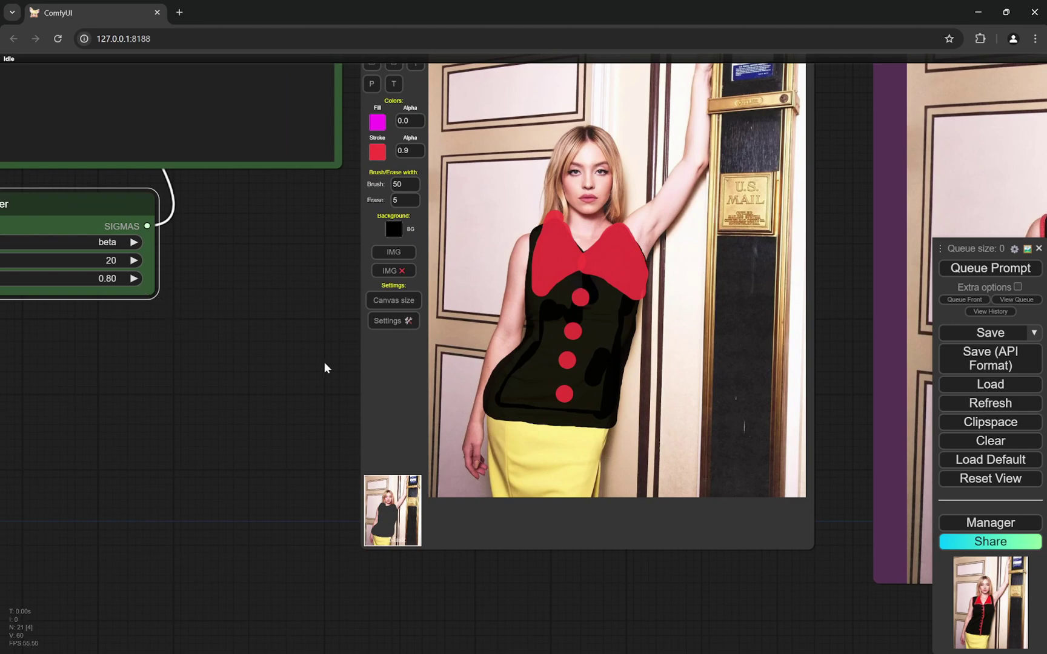
scroll(325, 368, down, 4)
scroll(689, 343, up, 3)
drag(690, 344, 537, 347)
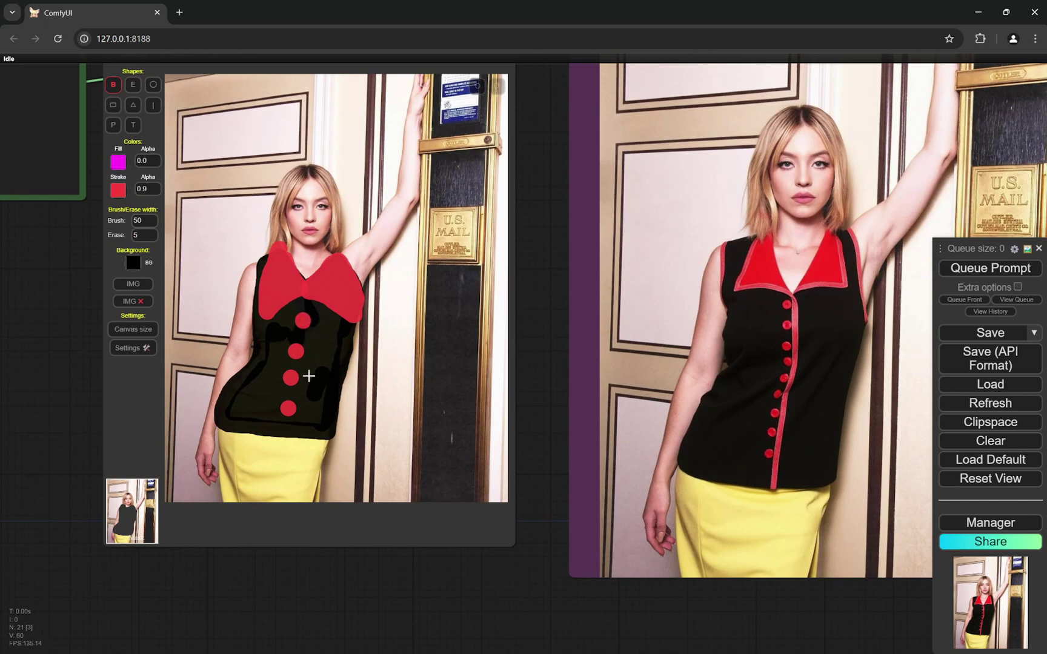
scroll(522, 311, up, 3)
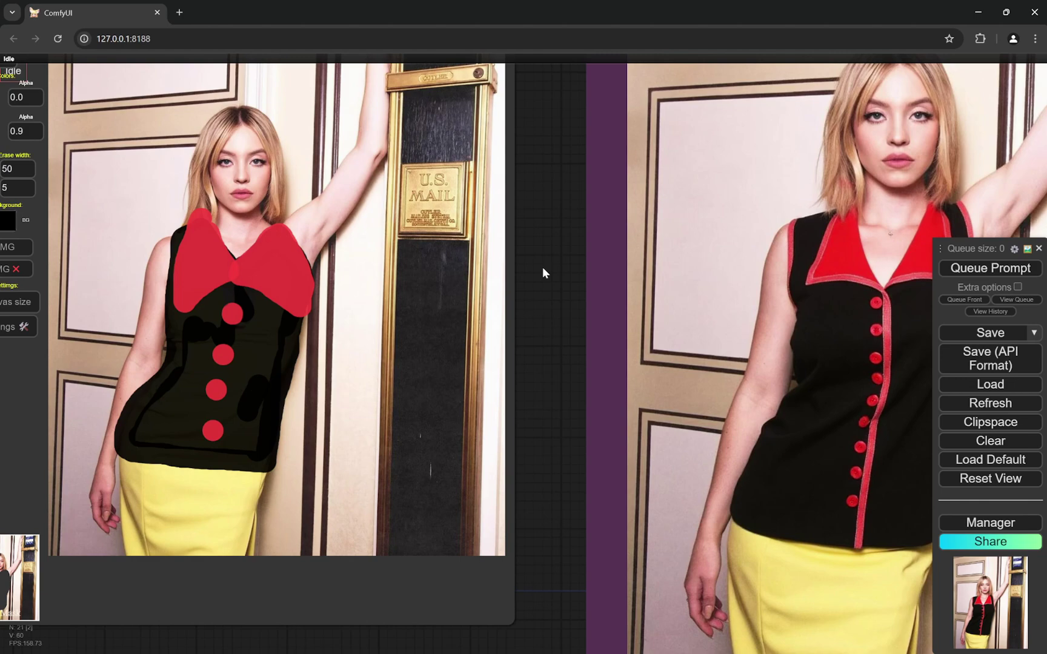
scroll(520, 314, down, 5)
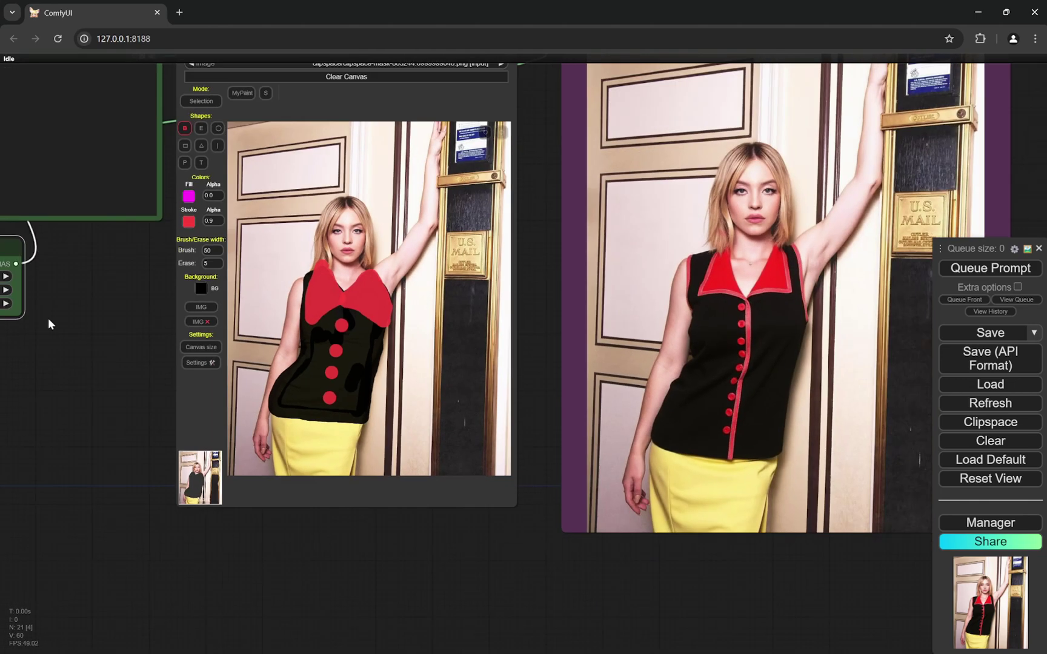
mouse_move(47, 318)
mouse_down()
mouse_move(174, 309)
mouse_move(93, 295)
mouse_up()
scroll(224, 303, up, 4)
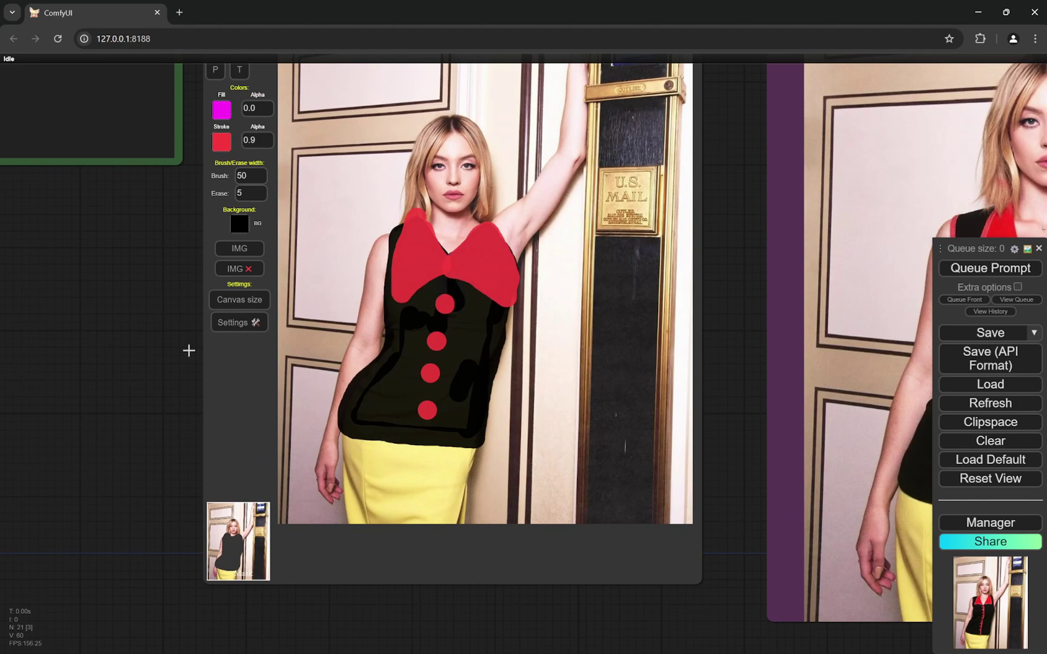
scroll(44, 369, down, 6)
scroll(415, 319, up, 5)
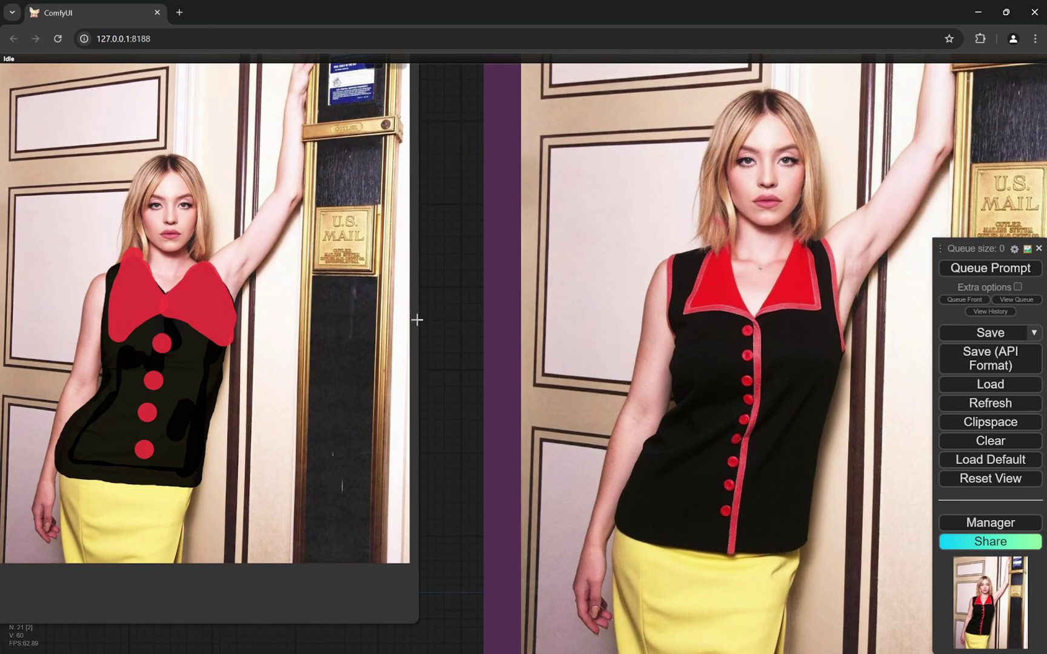
scroll(461, 311, down, 4)
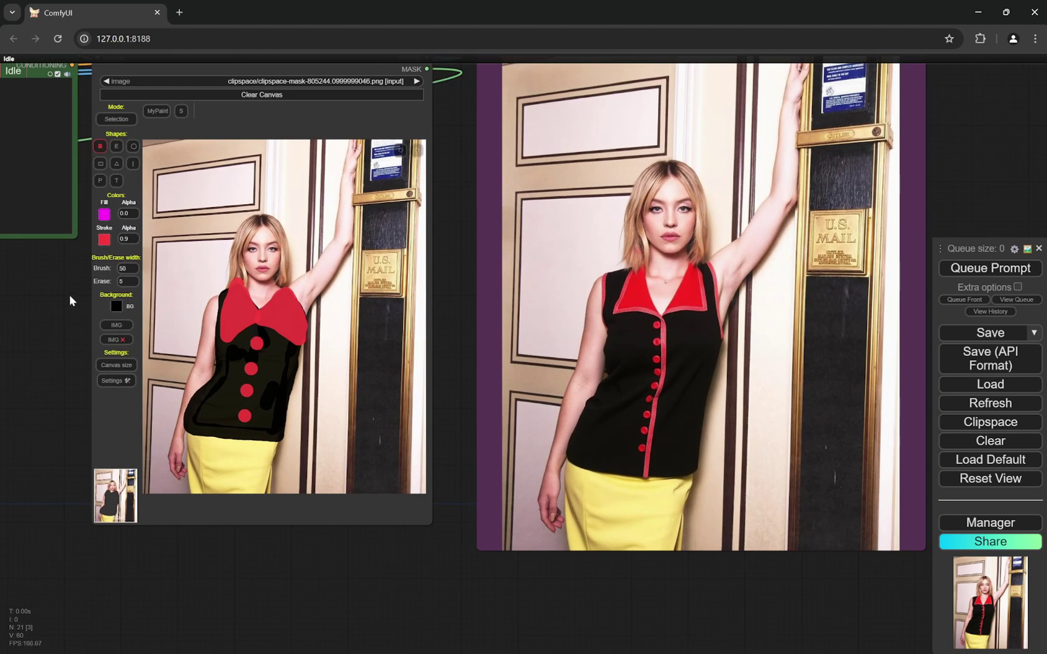
drag(70, 297, 96, 309)
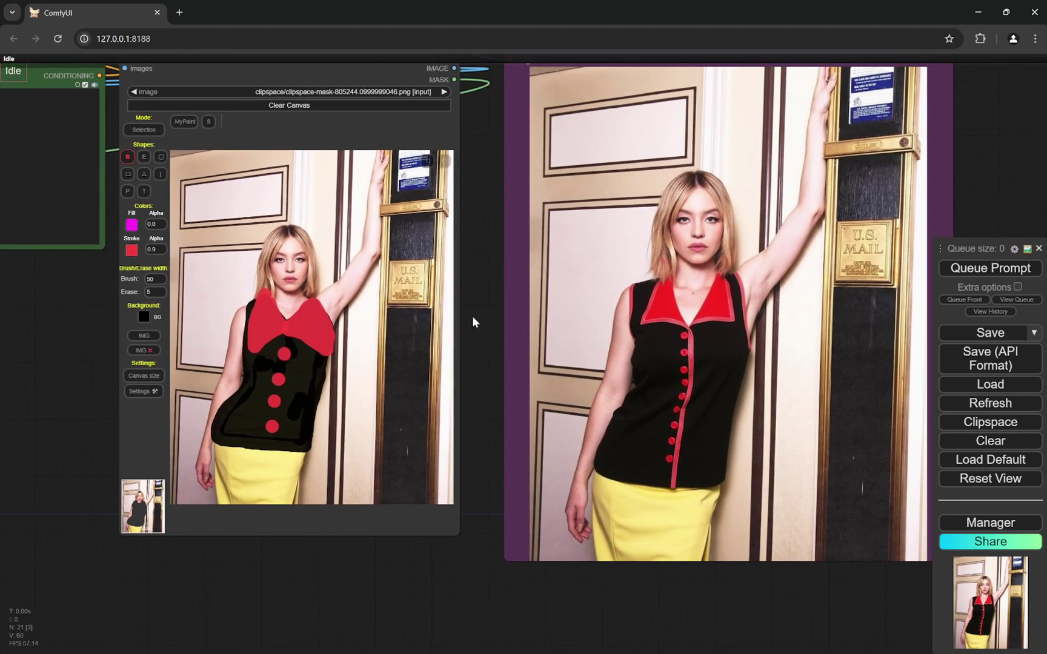
scroll(473, 321, up, 3)
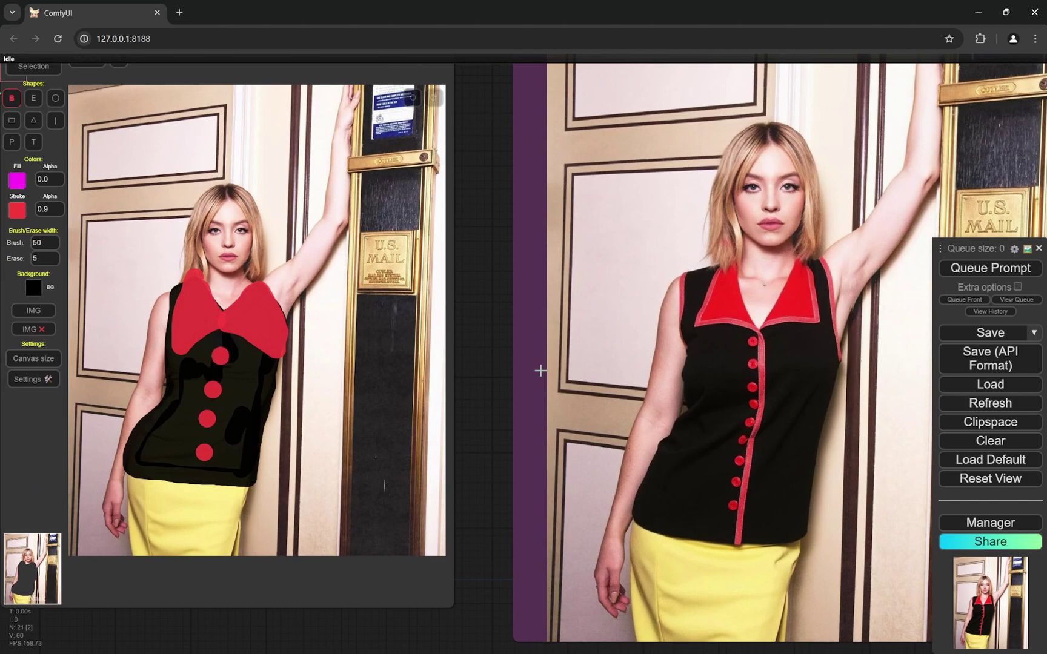
scroll(398, 330, down, 4)
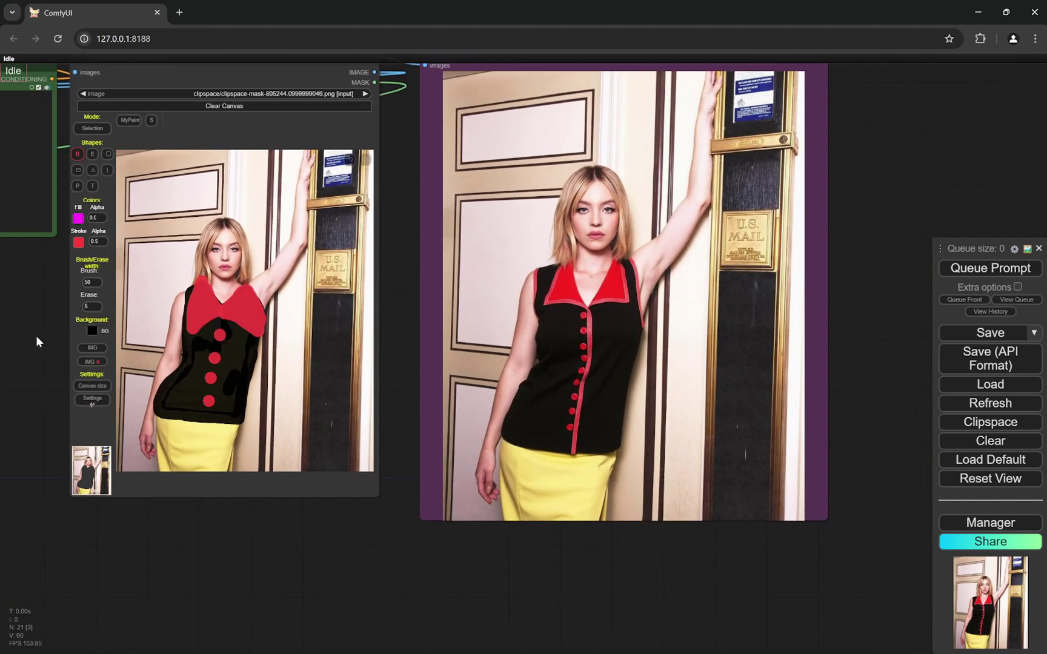
mouse_move(36, 342)
mouse_down()
mouse_move(185, 315)
mouse_move(208, 298)
mouse_up()
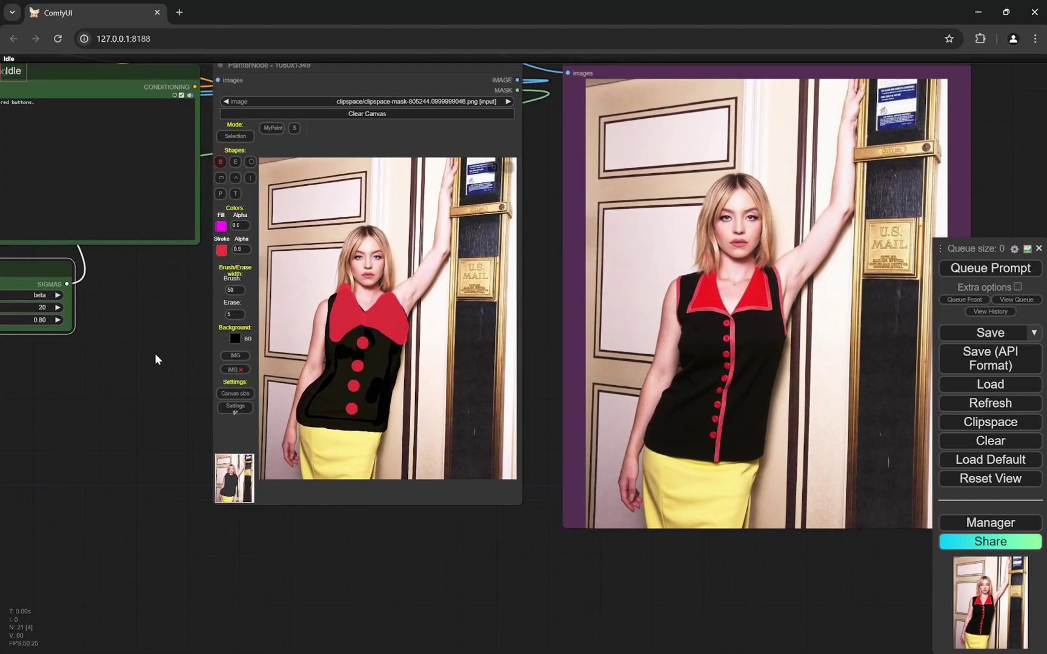
scroll(479, 327, up, 3)
scroll(434, 325, up, 1)
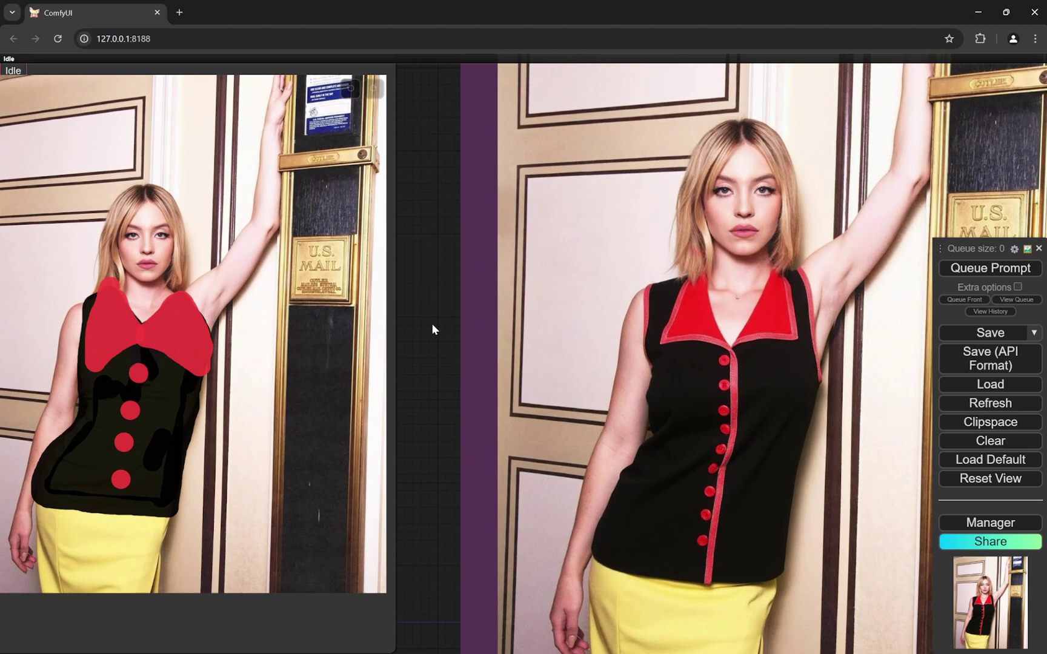
scroll(428, 321, up, 2)
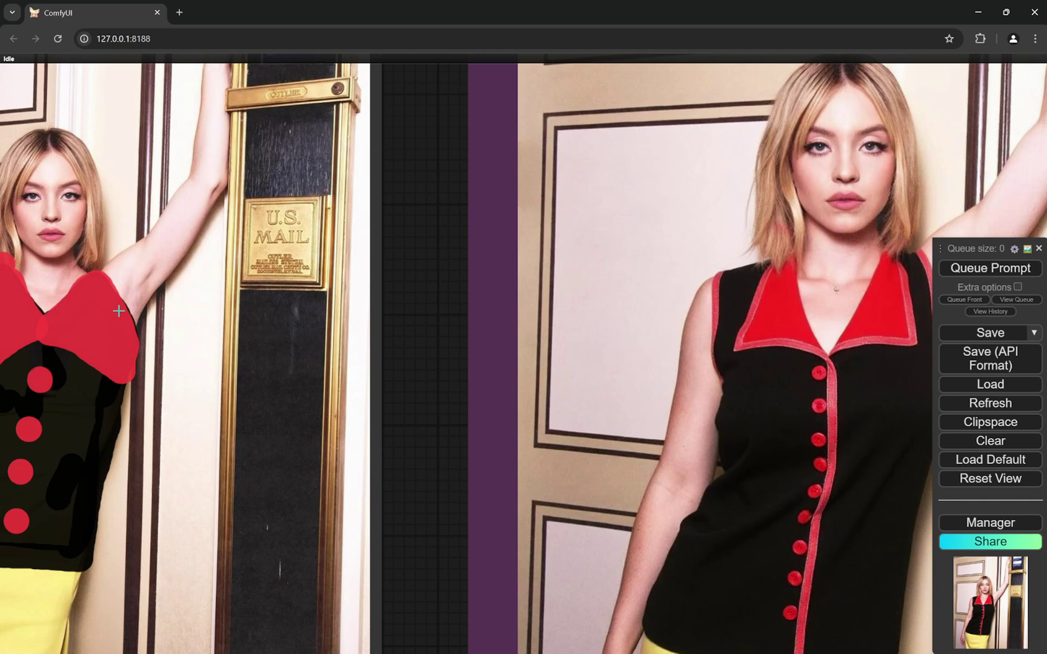
drag(401, 349, 219, 331)
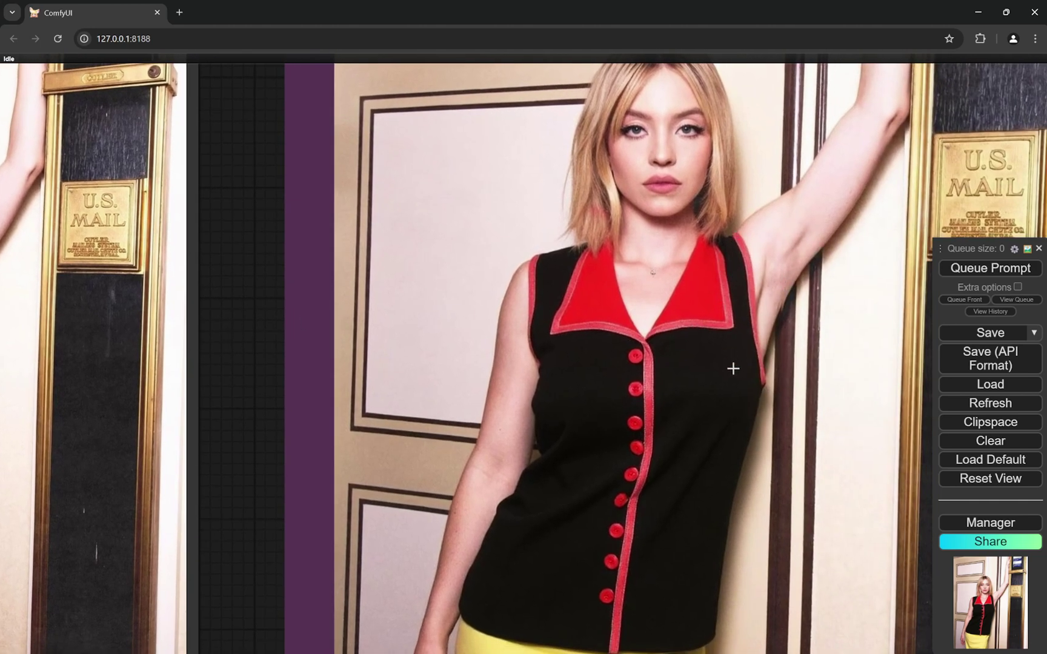
scroll(755, 376, up, 5)
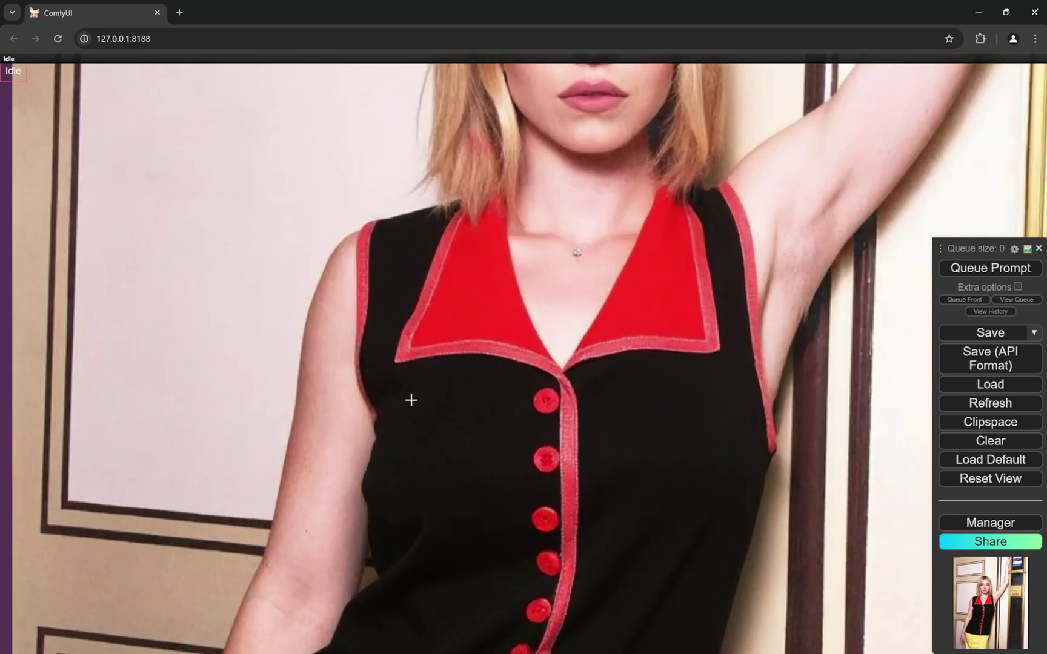
scroll(612, 385, down, 5)
drag(624, 468, 622, 330)
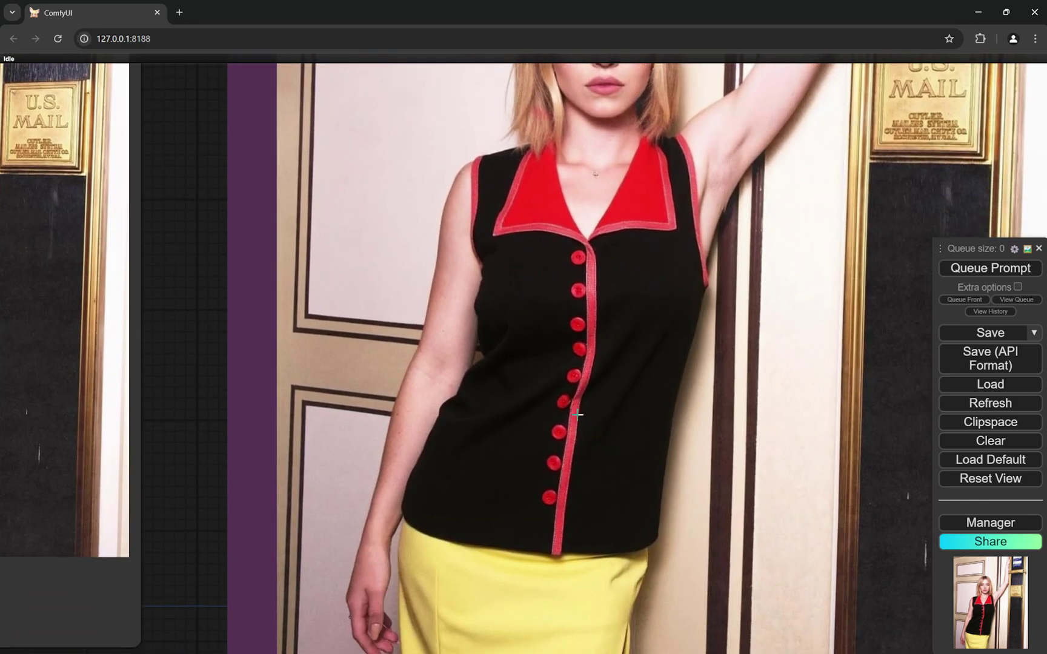
scroll(592, 584, up, 5)
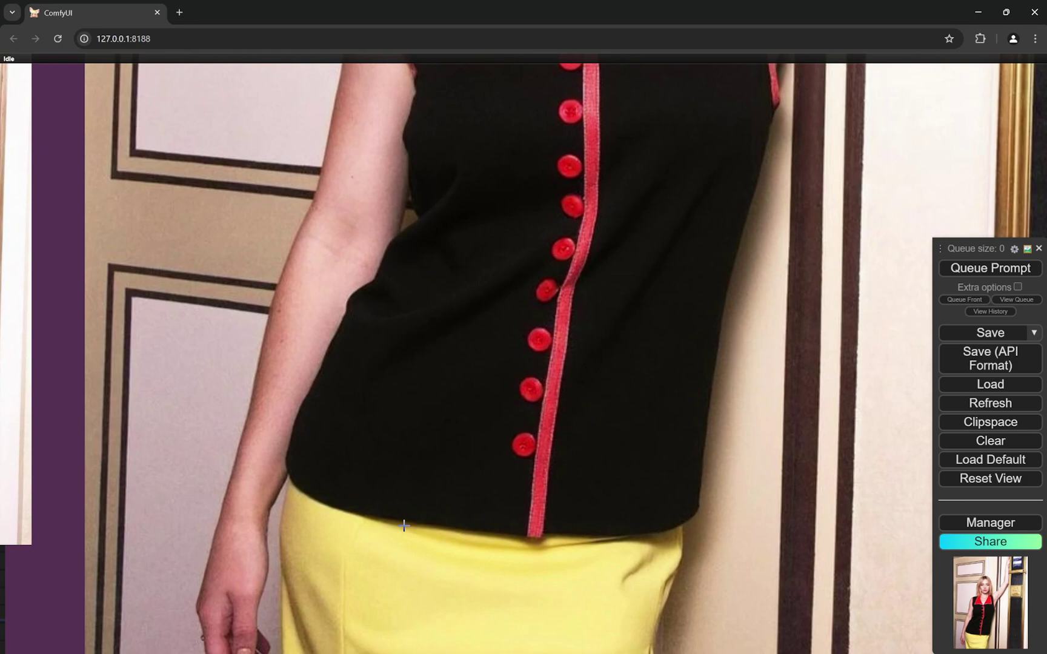
scroll(527, 445, down, 4)
drag(702, 293, 711, 327)
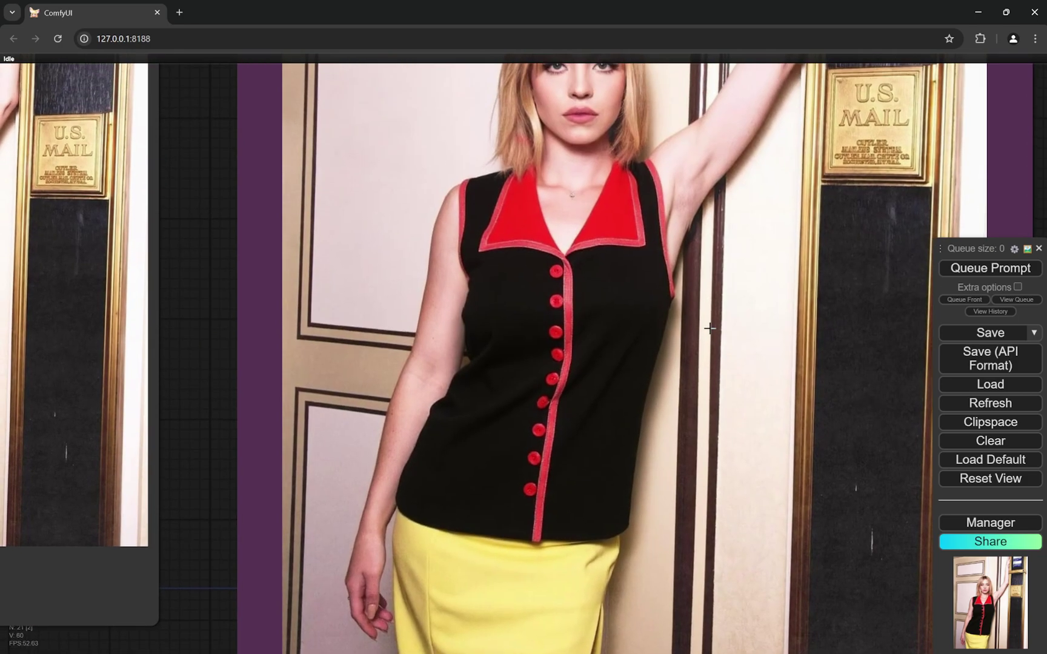
scroll(619, 353, up, 6)
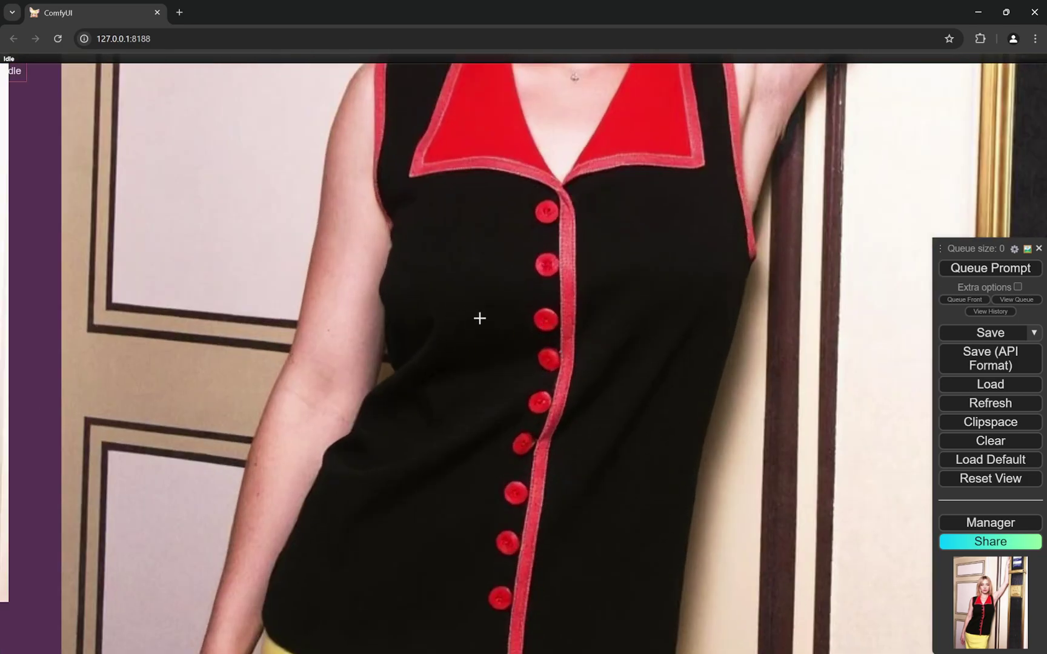
scroll(742, 322, down, 9)
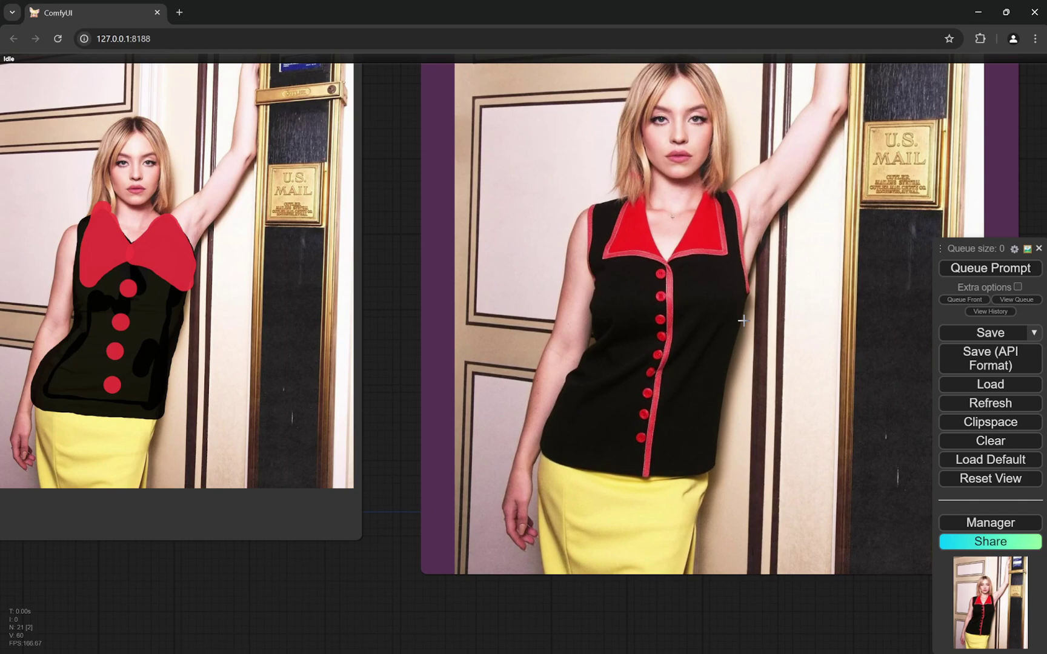
scroll(667, 291, up, 4)
scroll(748, 287, down, 4)
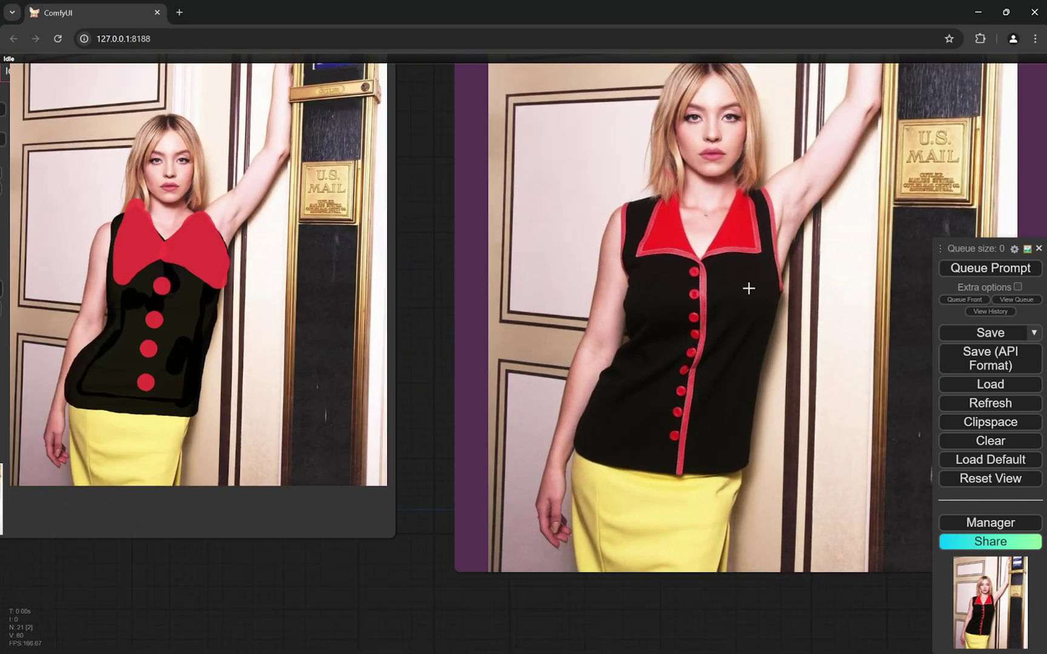
scroll(749, 289, up, 4)
scroll(749, 289, down, 3)
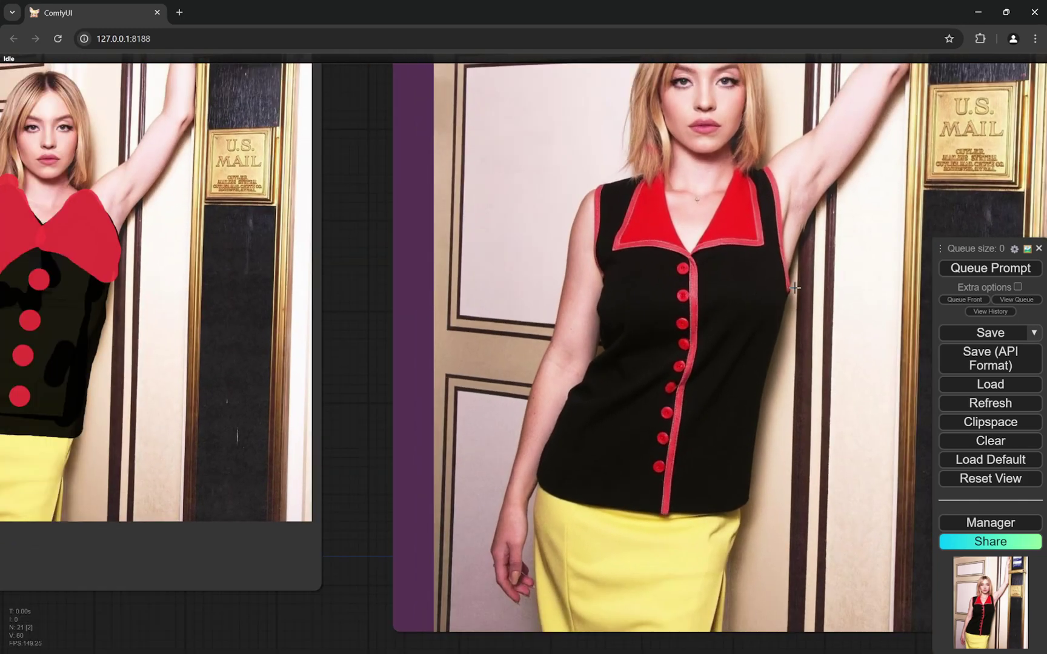
scroll(795, 289, up, 2)
scroll(764, 264, down, 3)
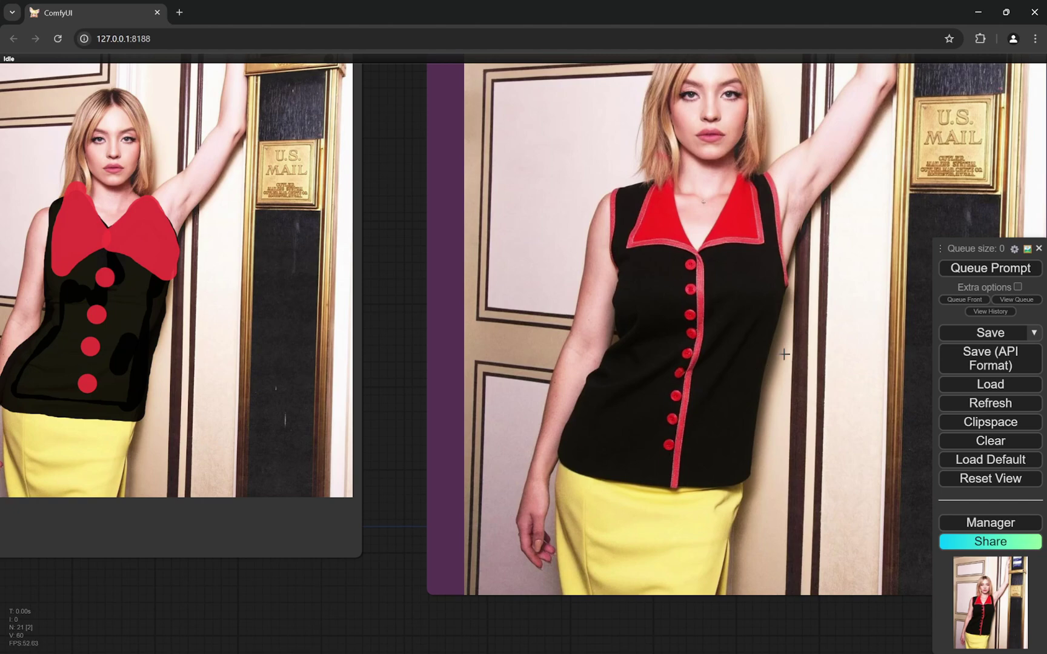
scroll(766, 313, down, 3)
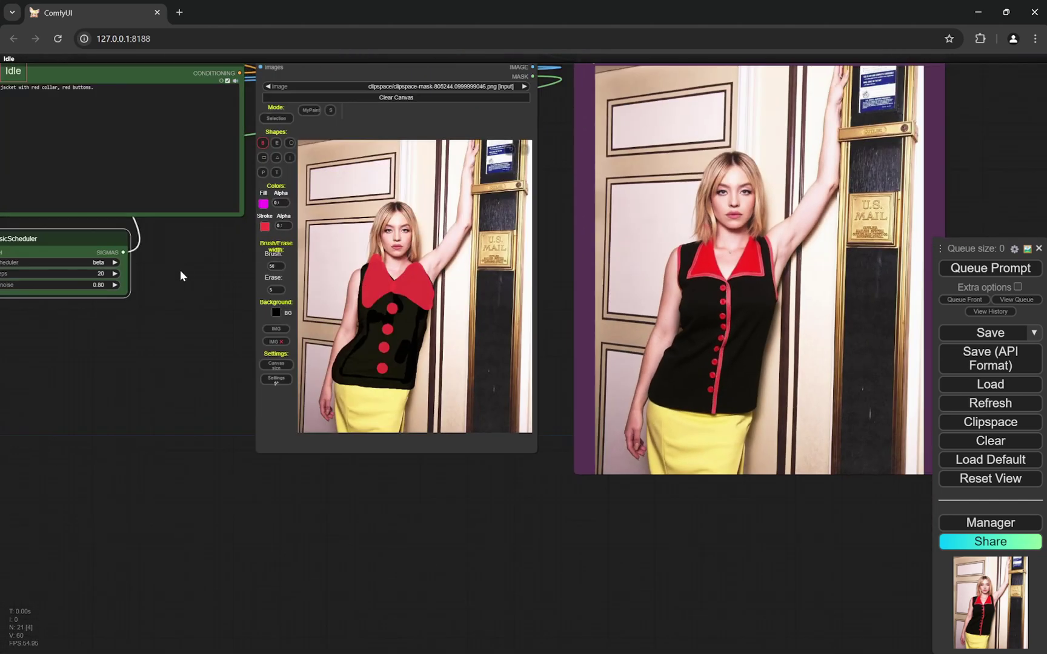
drag(180, 270, 414, 376)
scroll(206, 236, up, 8)
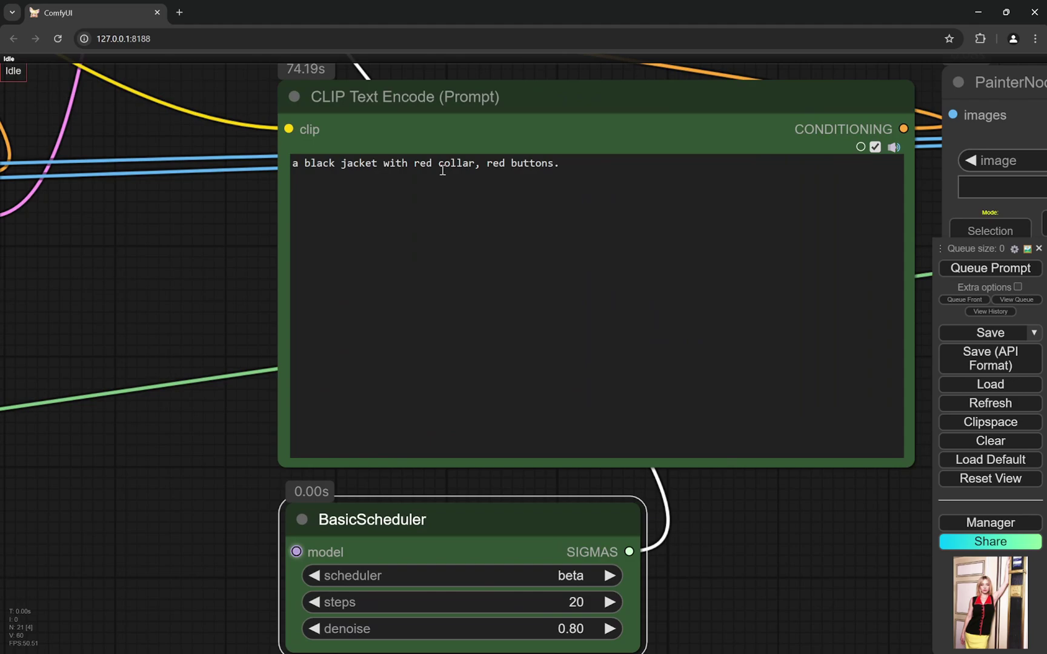
scroll(102, 247, down, 10)
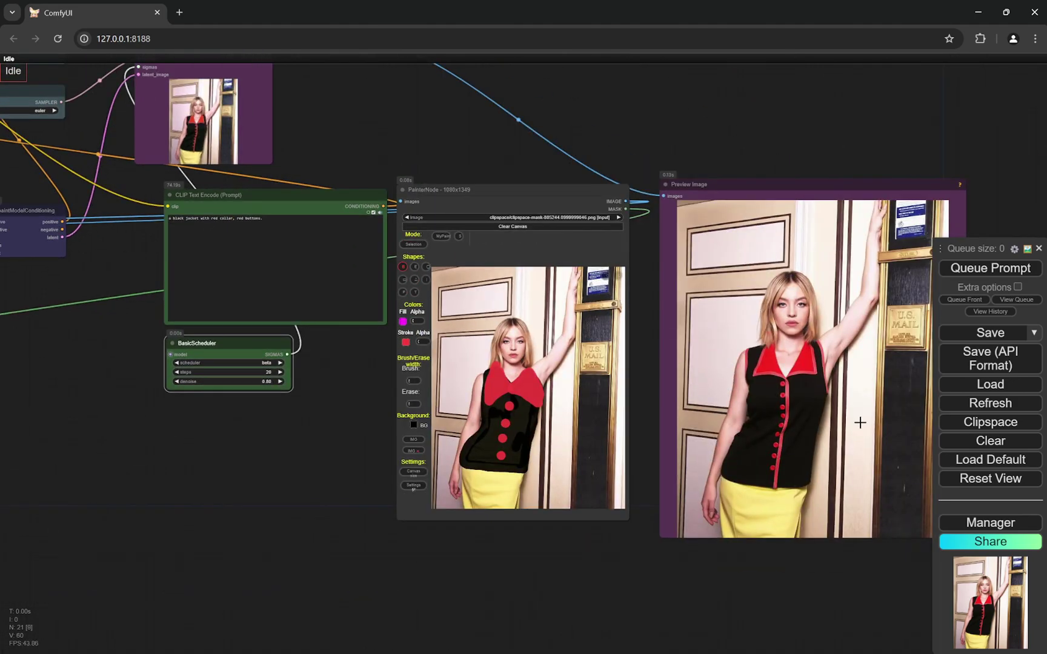
scroll(899, 401, up, 8)
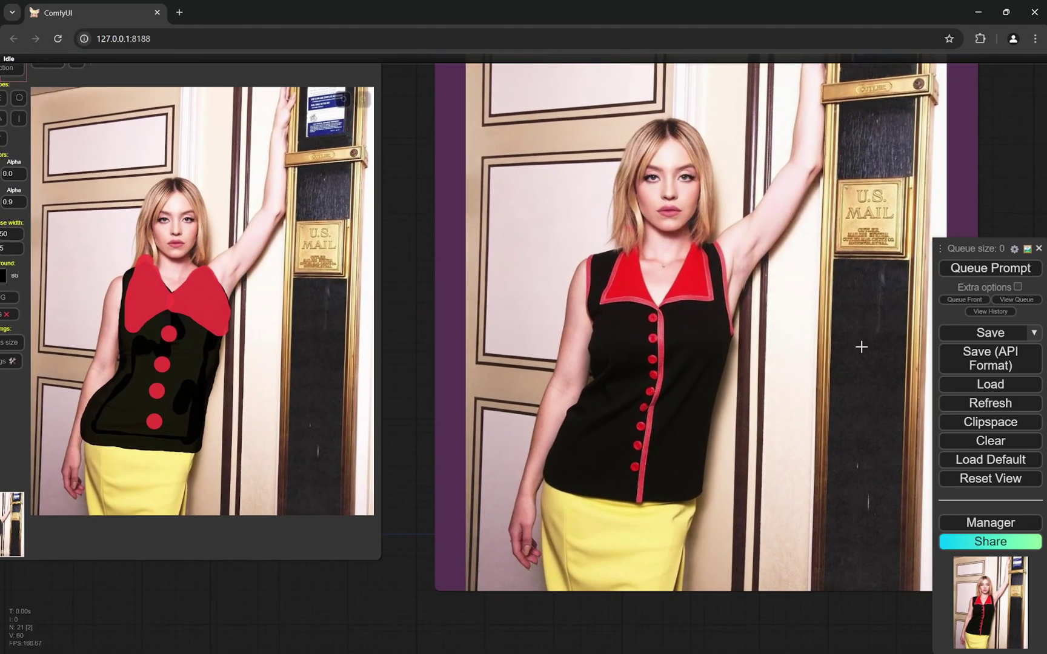
scroll(864, 345, down, 2)
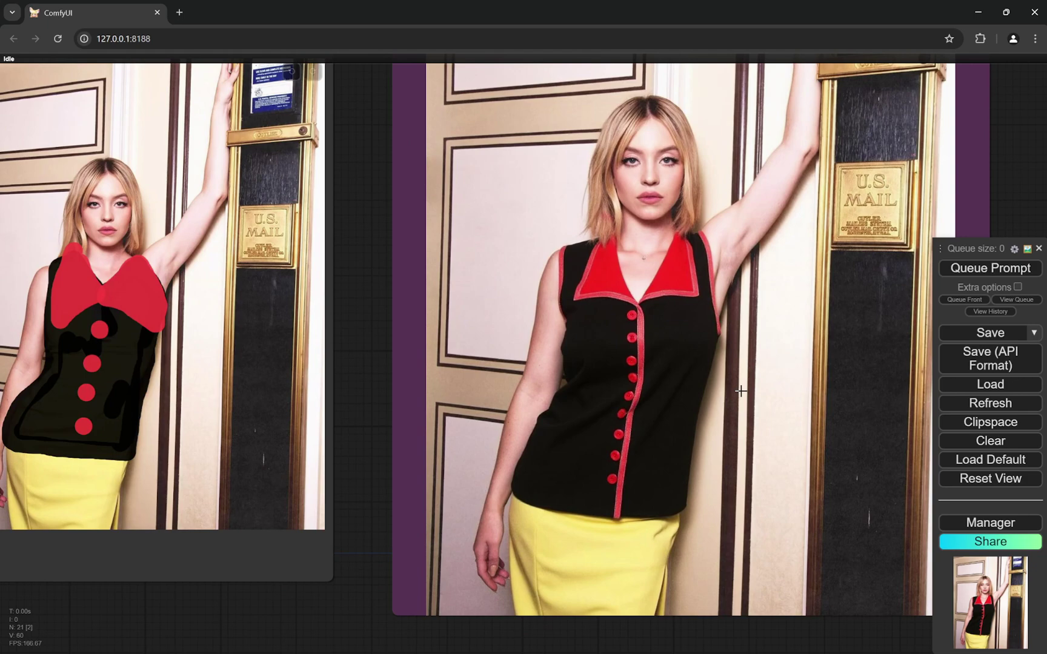
scroll(895, 355, down, 2)
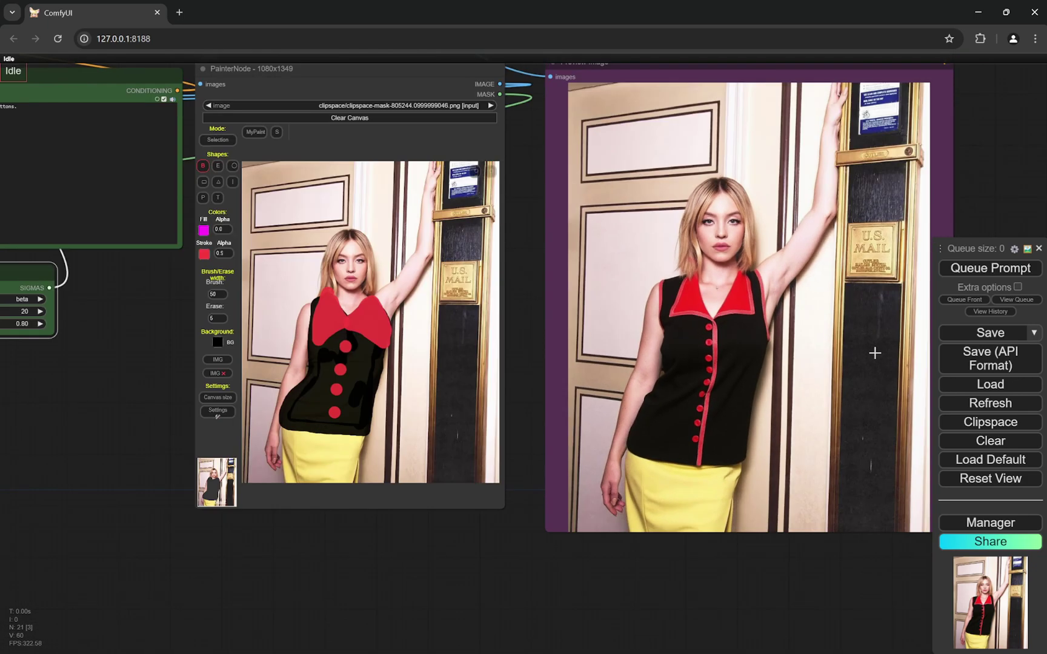
scroll(863, 345, up, 1)
scroll(863, 344, up, 2)
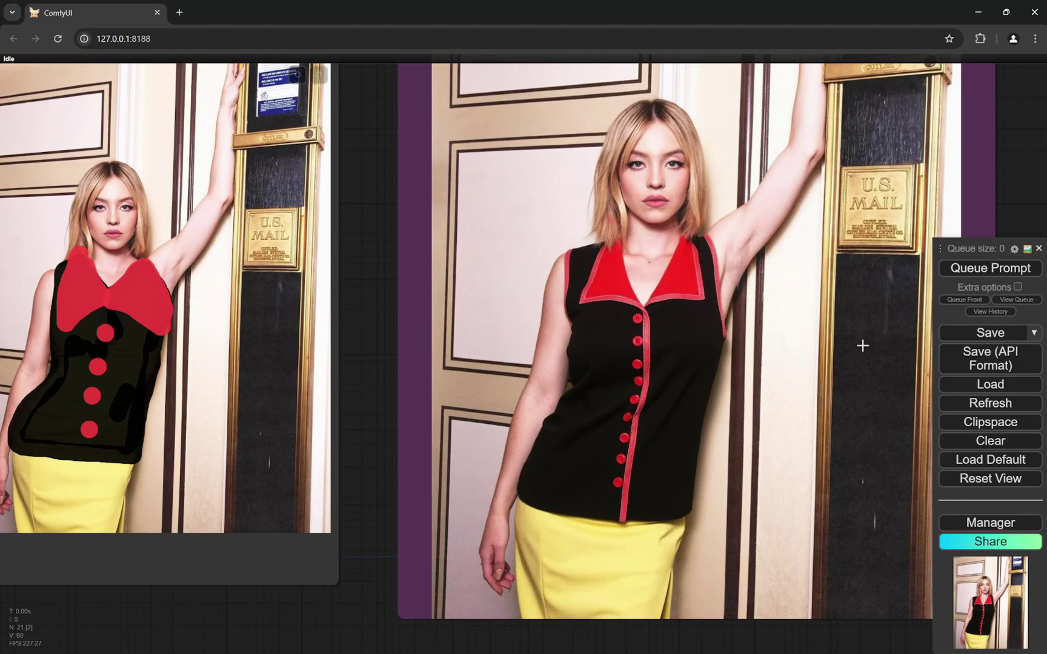
scroll(864, 345, down, 12)
drag(259, 328, 221, 311)
scroll(258, 281, up, 6)
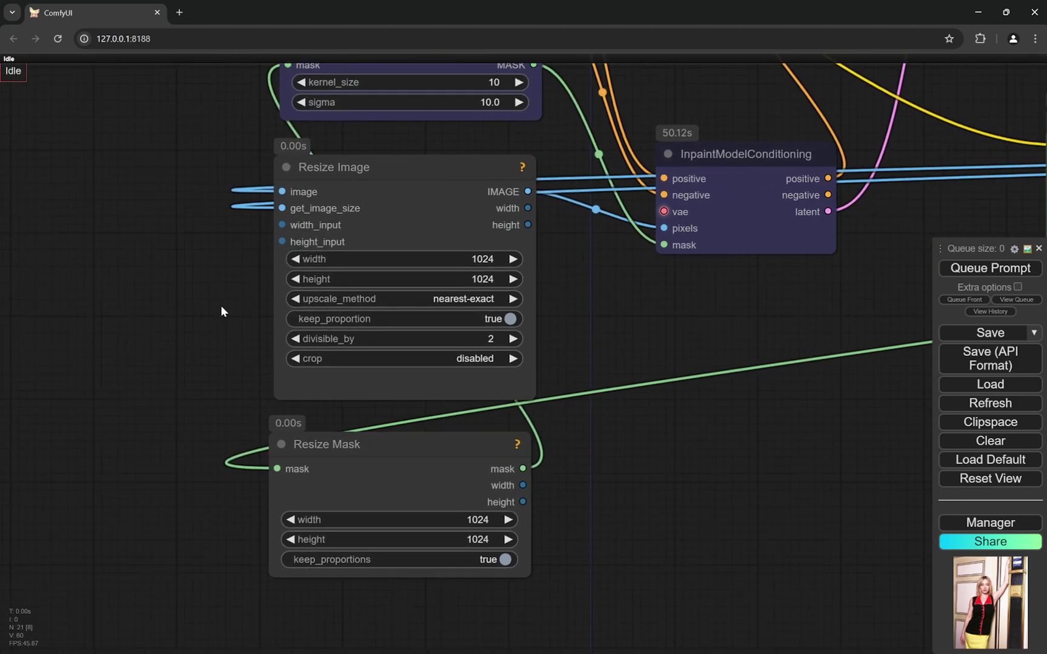
scroll(554, 313, up, 3)
scroll(566, 306, down, 10)
scroll(592, 295, up, 5)
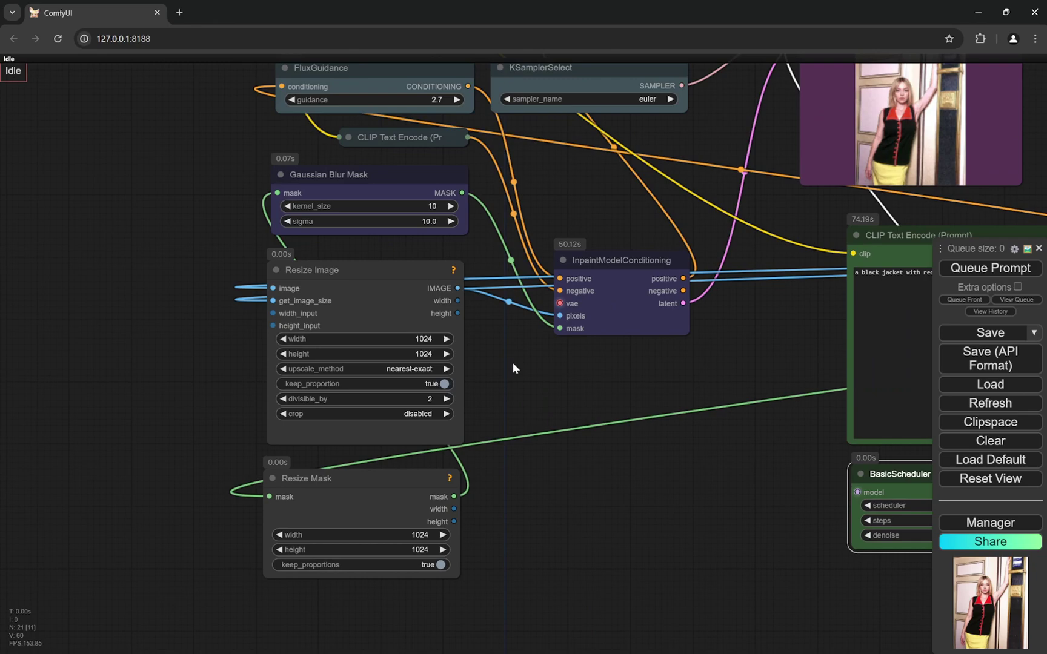
scroll(513, 362, down, 8)
scroll(516, 363, down, 9)
scroll(588, 536, up, 10)
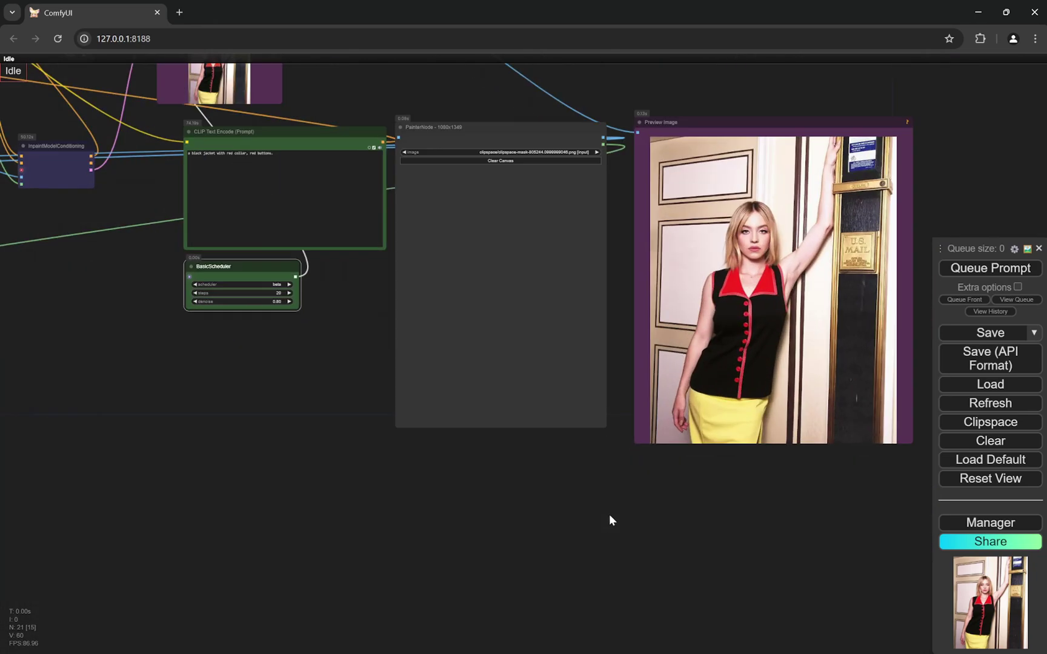
scroll(325, 503, up, 5)
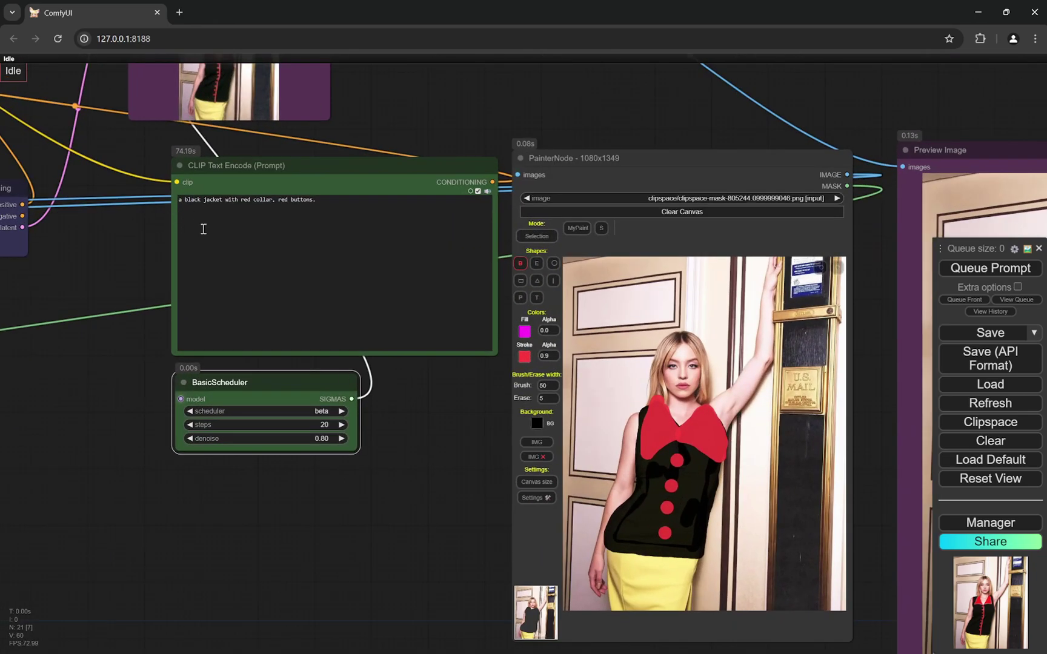
scroll(410, 478, up, 3)
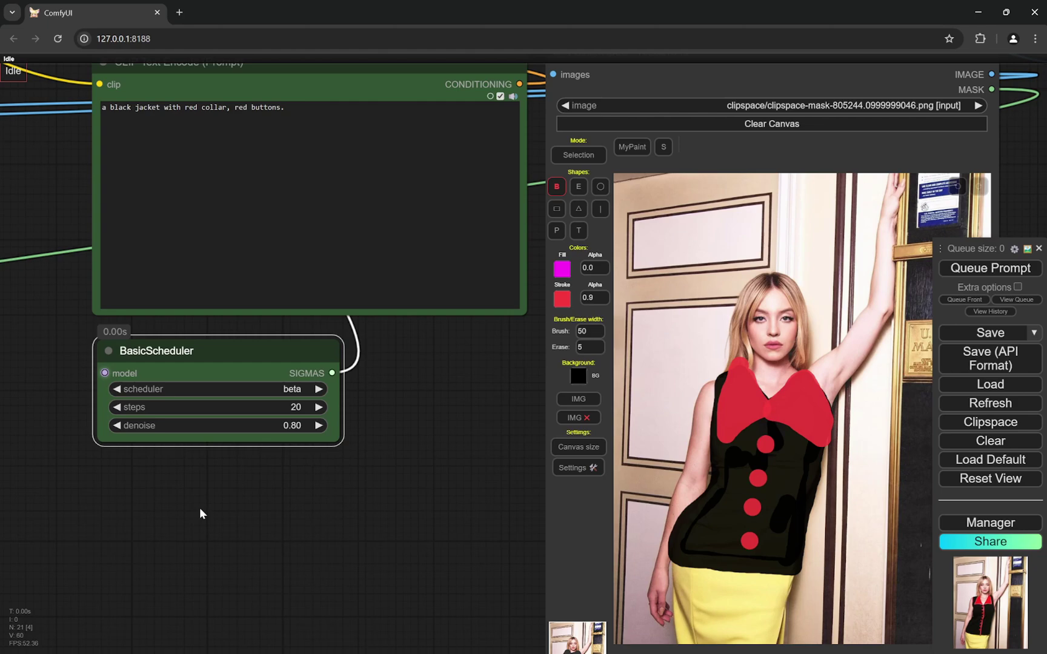
scroll(218, 509, down, 5)
scroll(326, 518, up, 3)
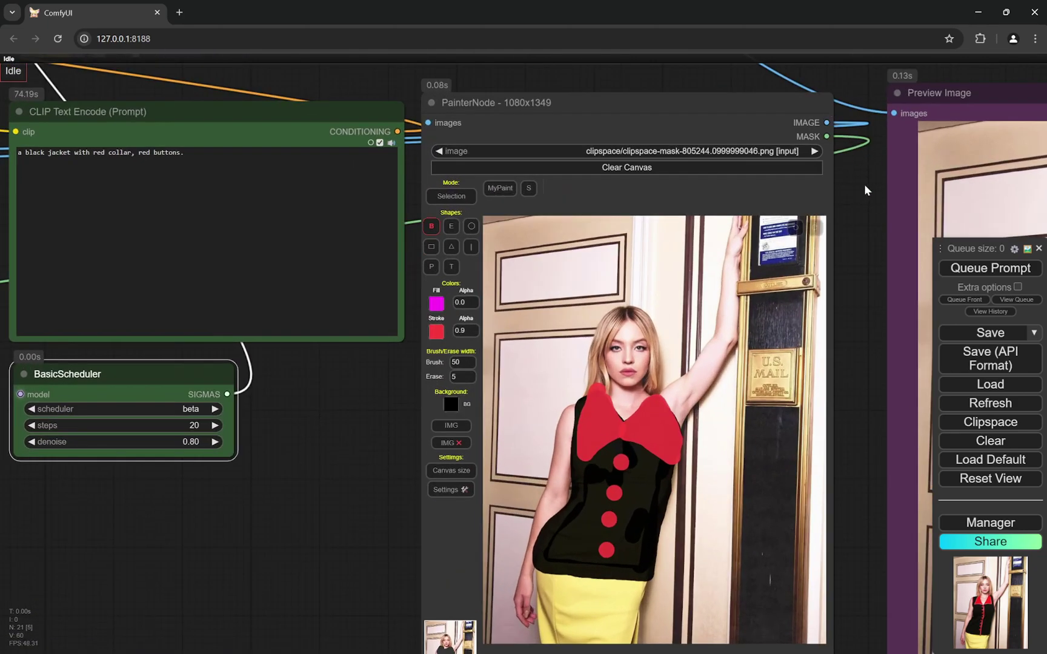
scroll(864, 200, down, 2)
scroll(543, 496, up, 3)
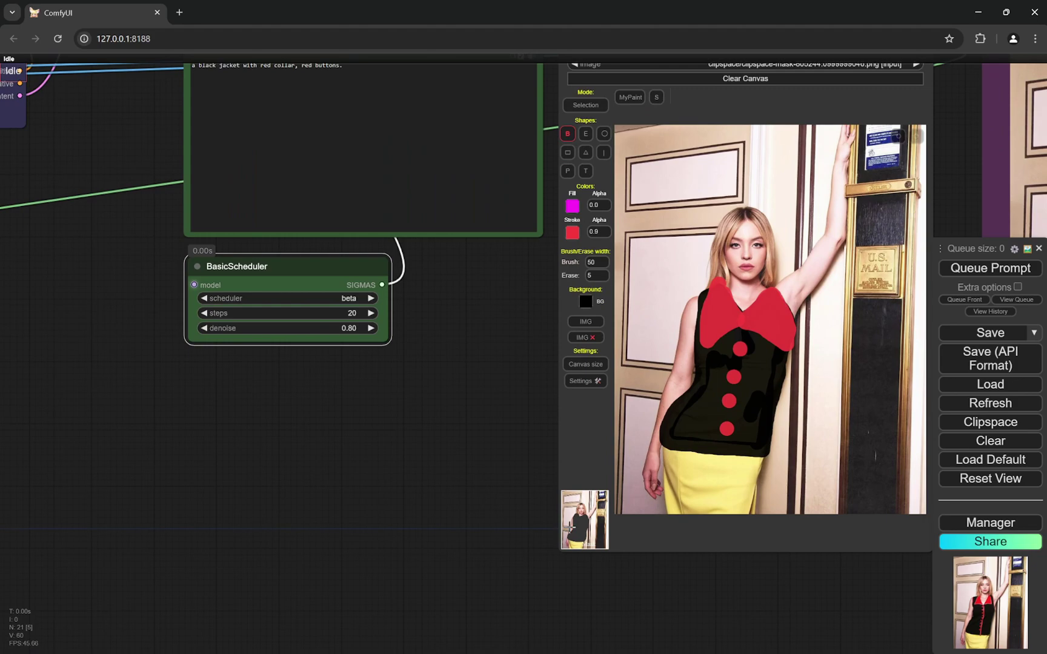
scroll(476, 434, down, 2)
scroll(490, 426, up, 5)
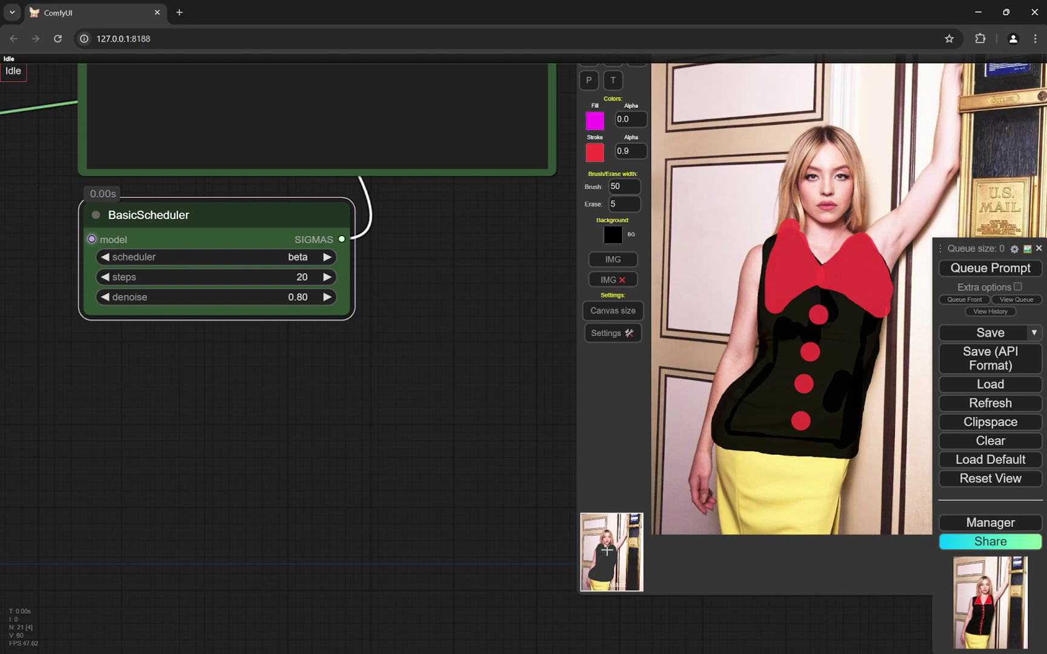
scroll(464, 350, down, 2)
drag(480, 324, 383, 411)
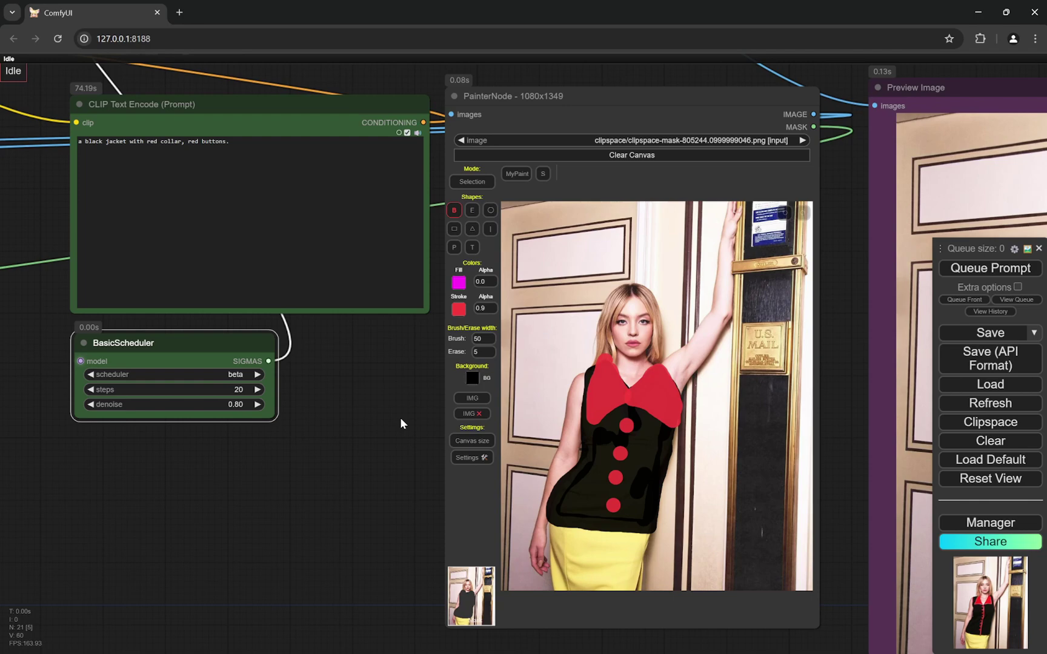
scroll(427, 483, up, 3)
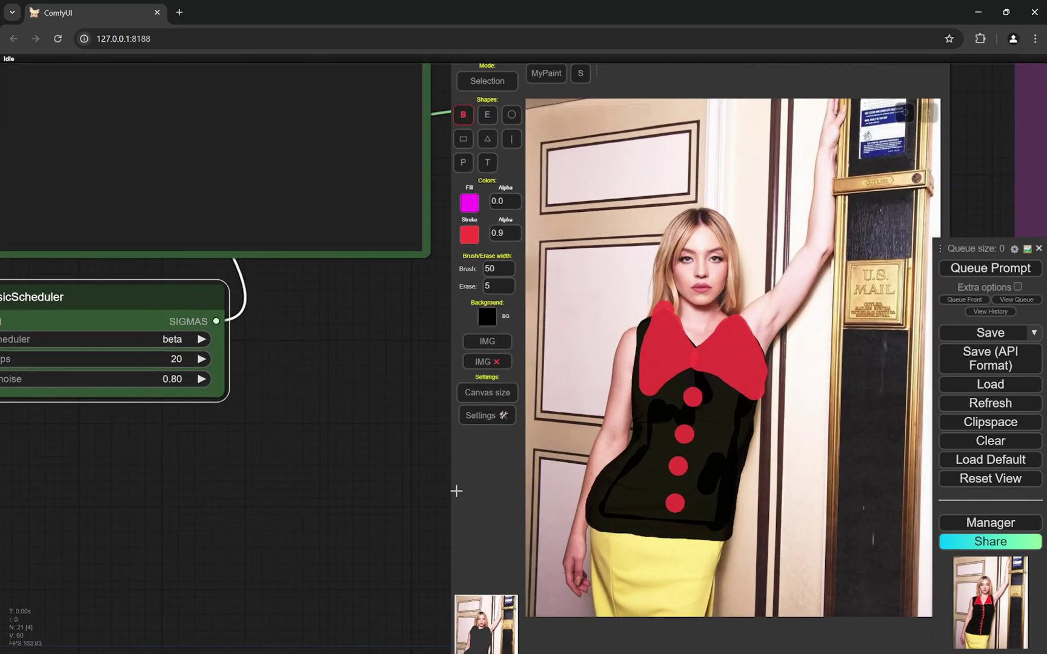
scroll(401, 455, down, 2)
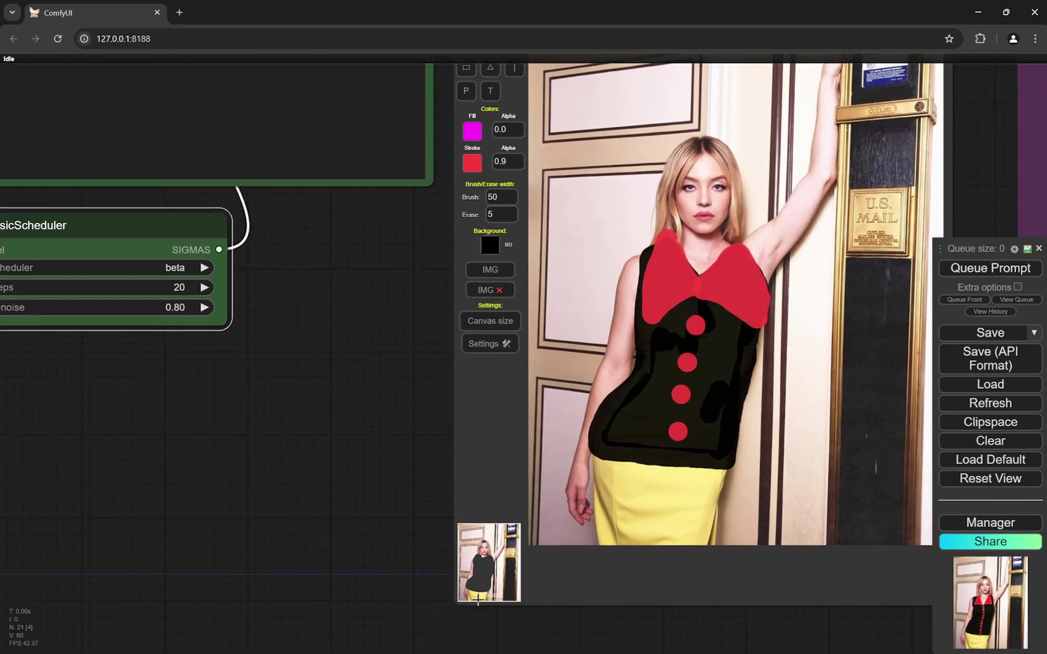
scroll(369, 412, down, 3)
scroll(390, 421, up, 1)
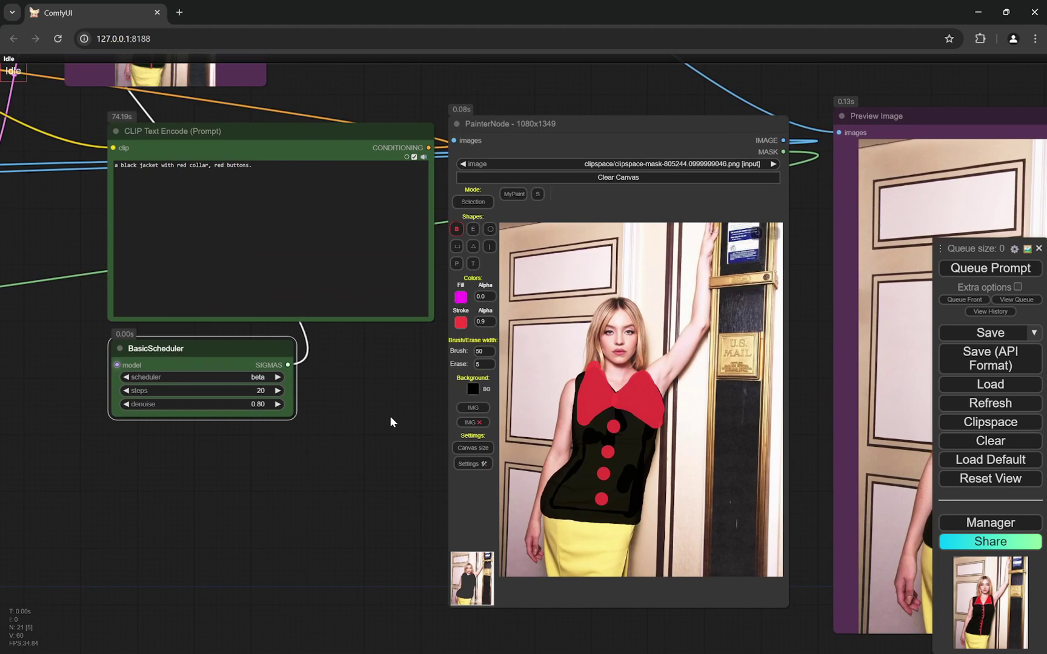
drag(390, 421, 660, 420)
scroll(660, 414, down, 2)
scroll(617, 360, up, 2)
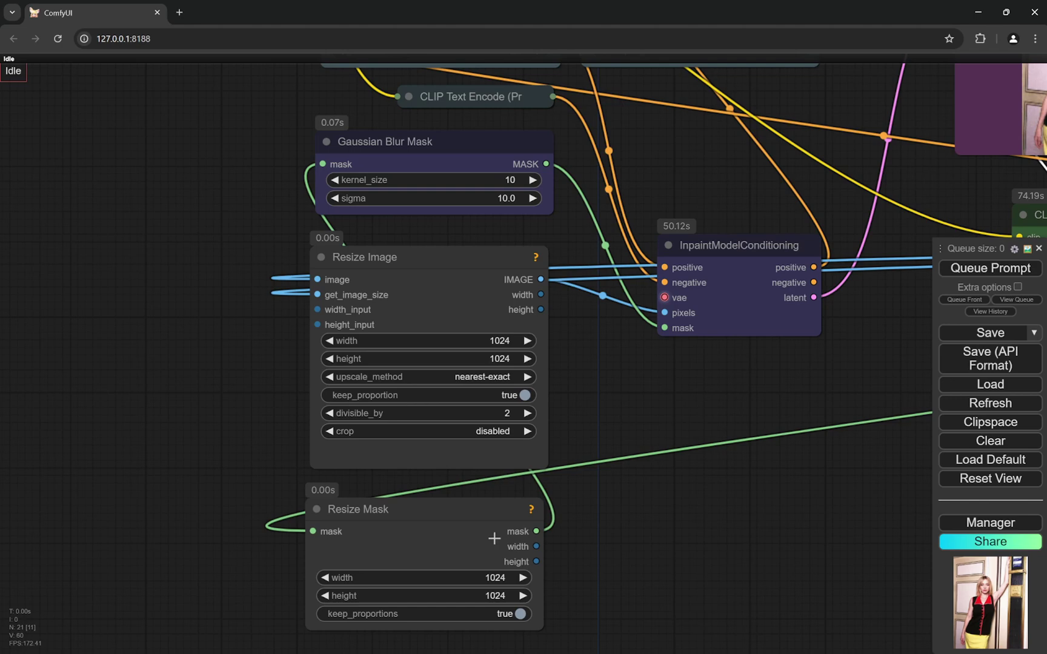
drag(646, 371, 416, 464)
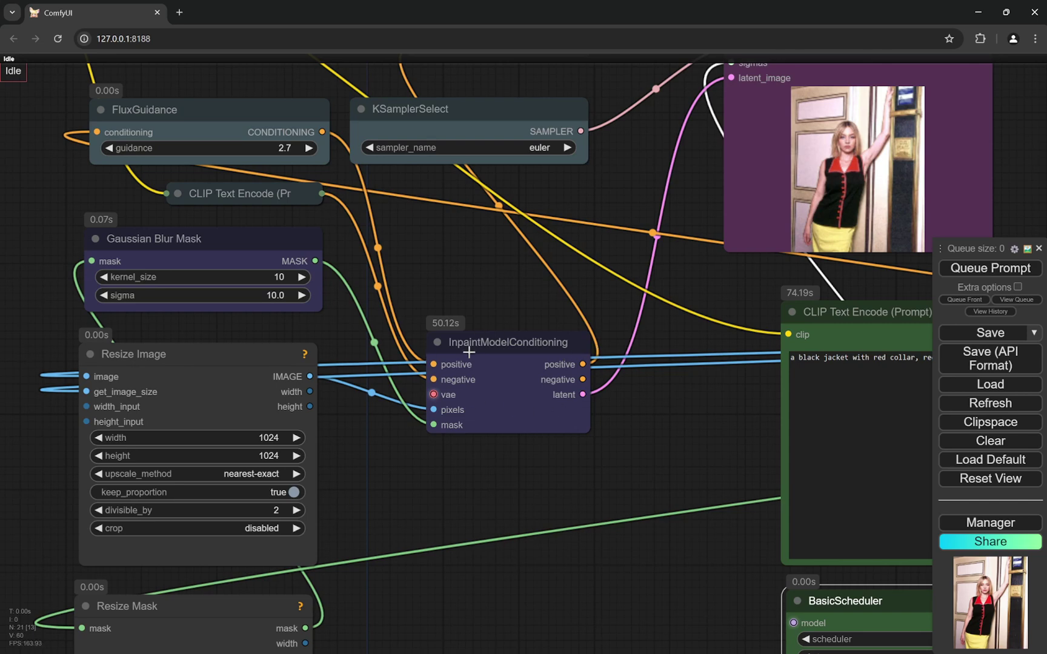
scroll(391, 471, down, 2)
drag(384, 471, 588, 559)
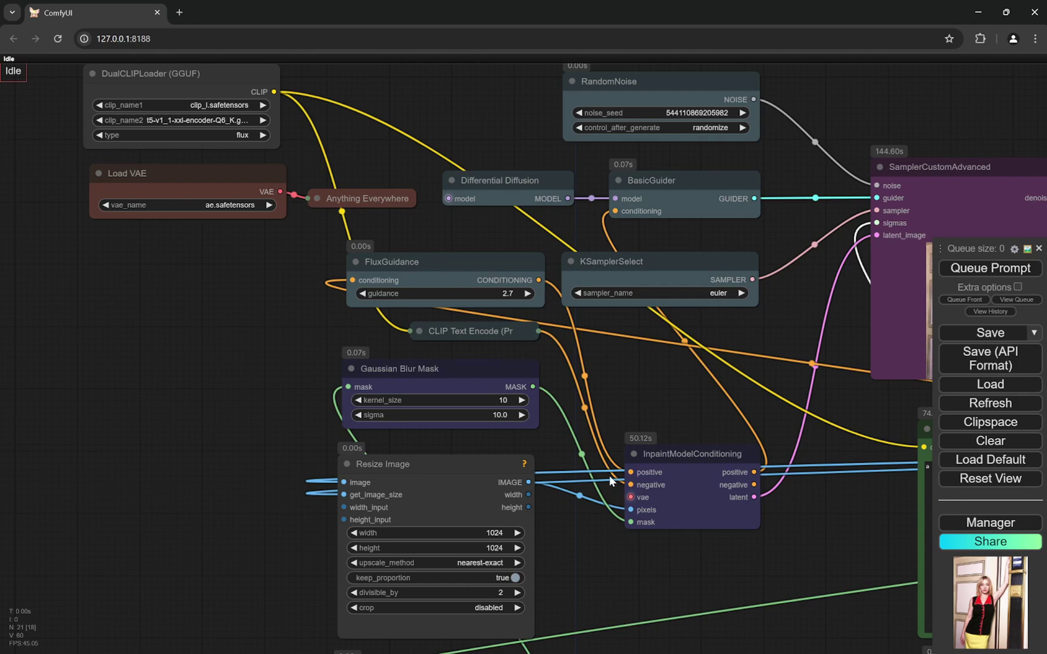
drag(708, 569, 589, 463)
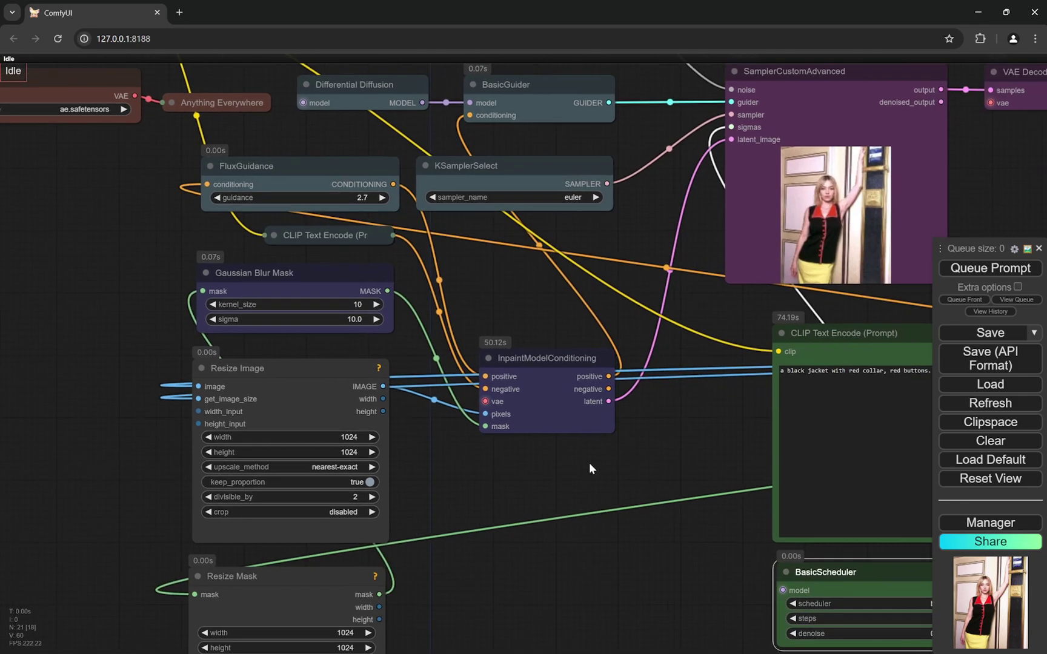
scroll(626, 463, up, 4)
scroll(644, 465, down, 3)
scroll(643, 459, up, 2)
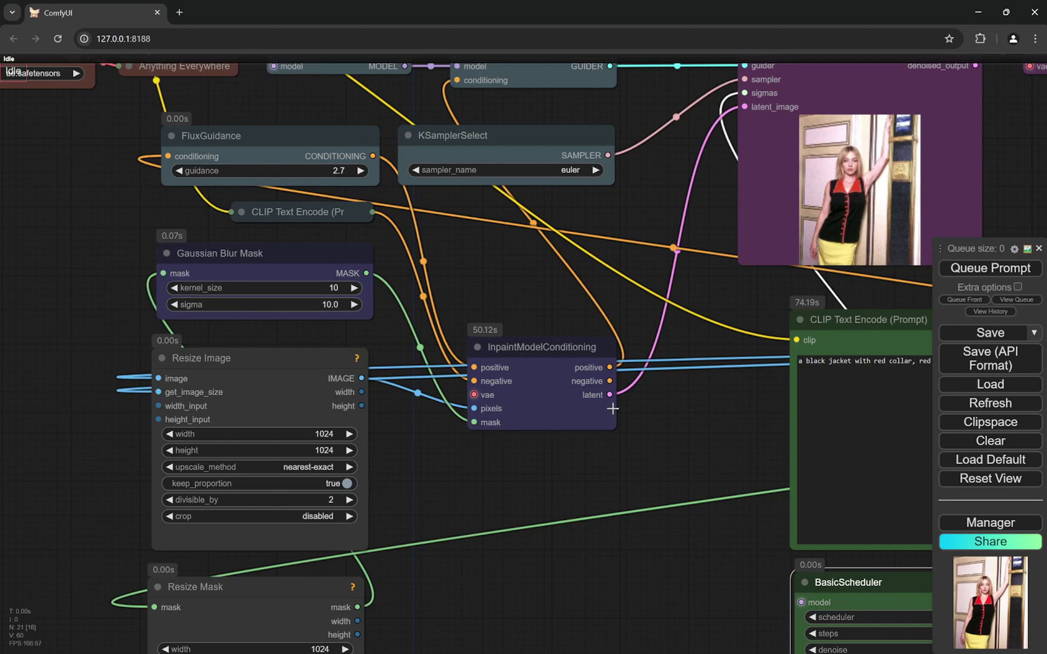
scroll(612, 409, down, 2)
scroll(480, 513, up, 3)
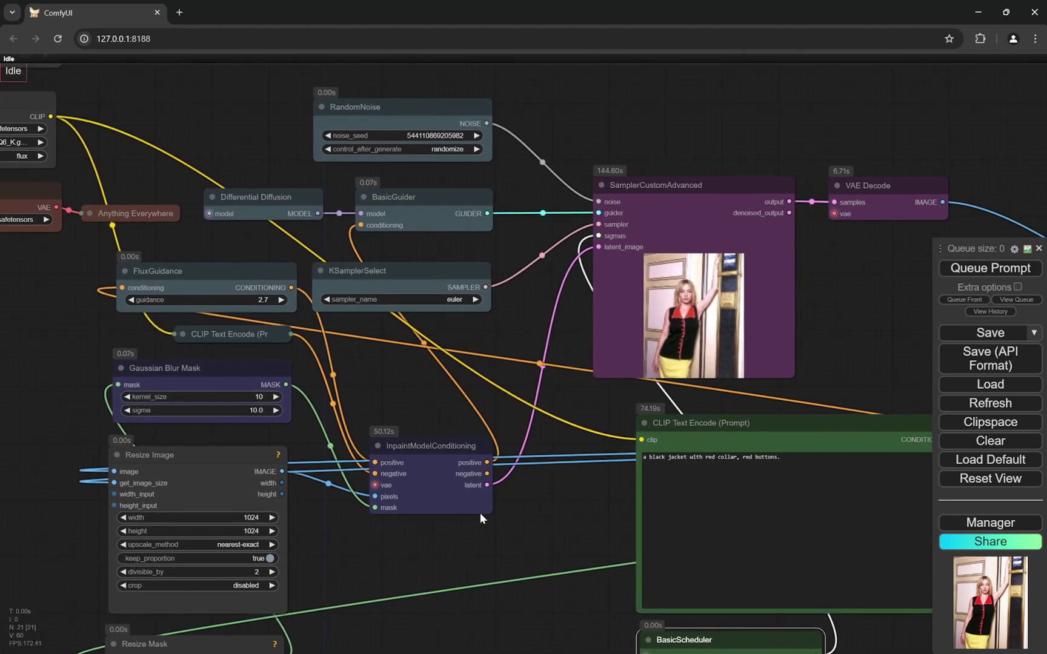
scroll(660, 477, down, 3)
scroll(113, 483, up, 4)
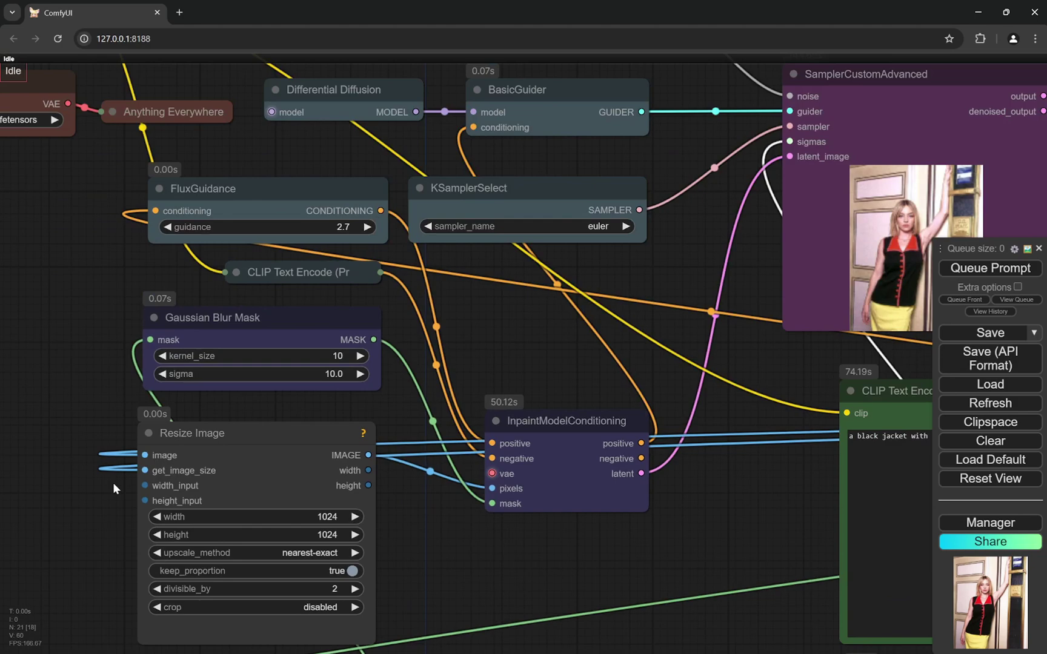
drag(428, 545, 438, 407)
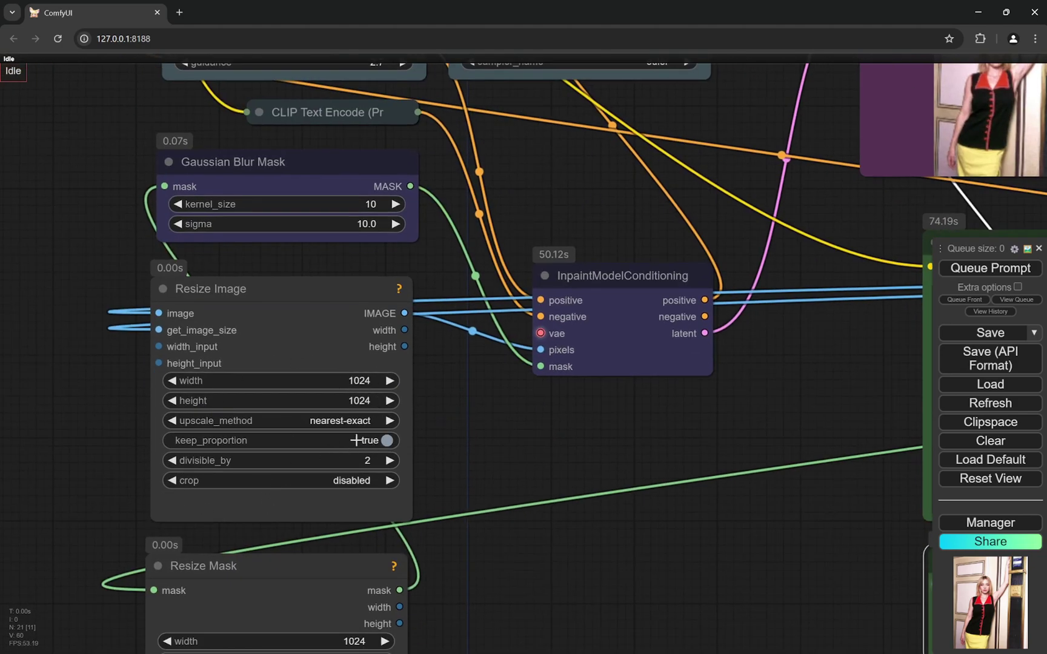
scroll(171, 453, down, 5)
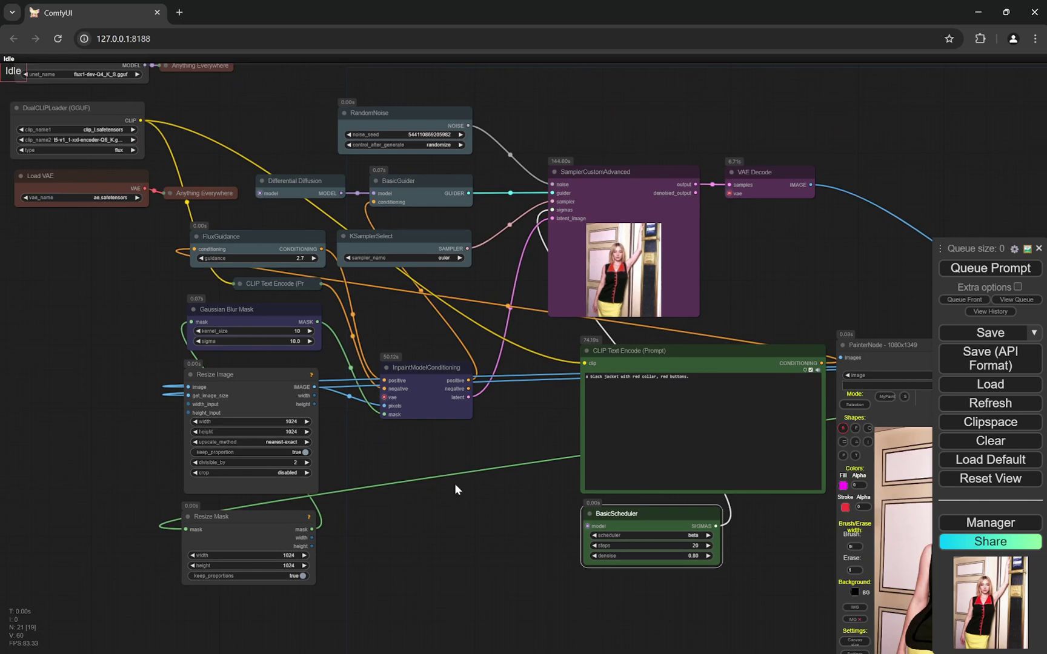
drag(426, 492, 262, 404)
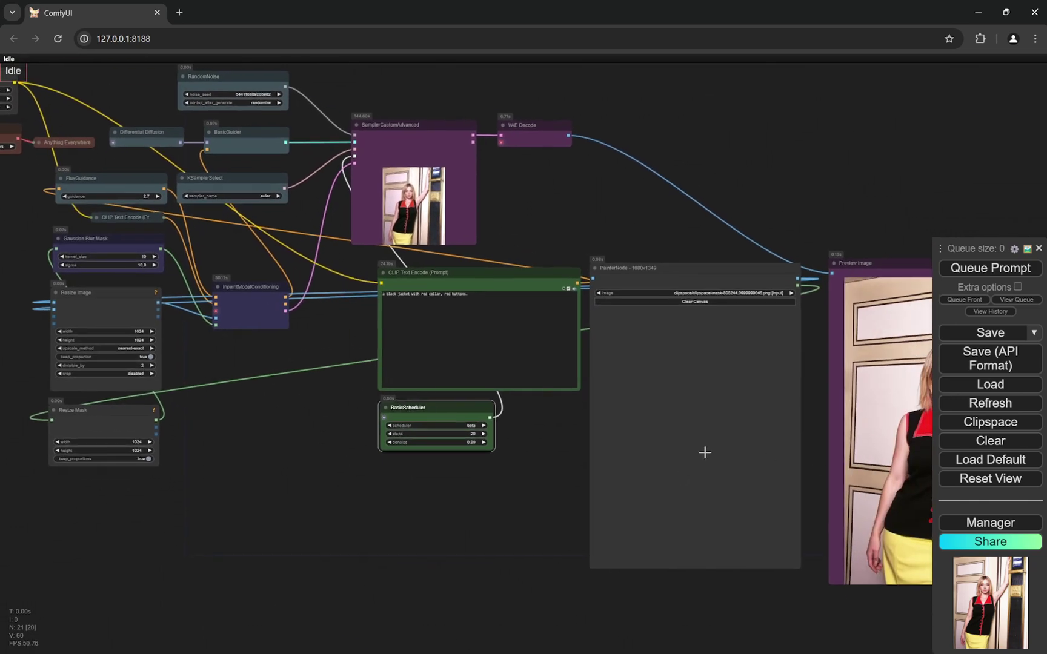
scroll(182, 358, up, 5)
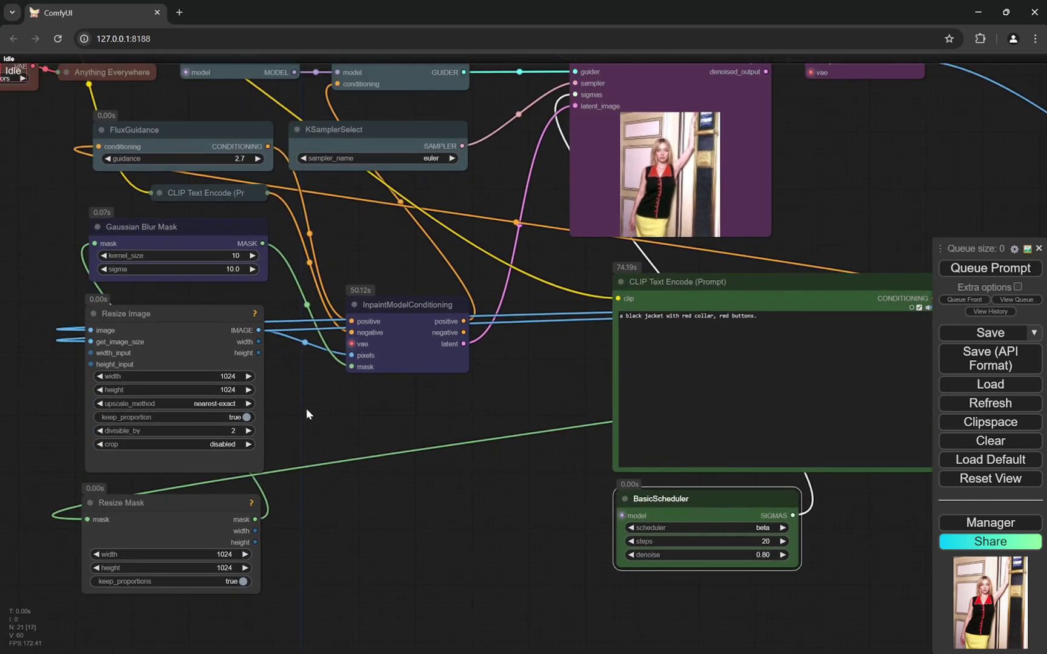
scroll(311, 403, up, 4)
scroll(403, 415, down, 3)
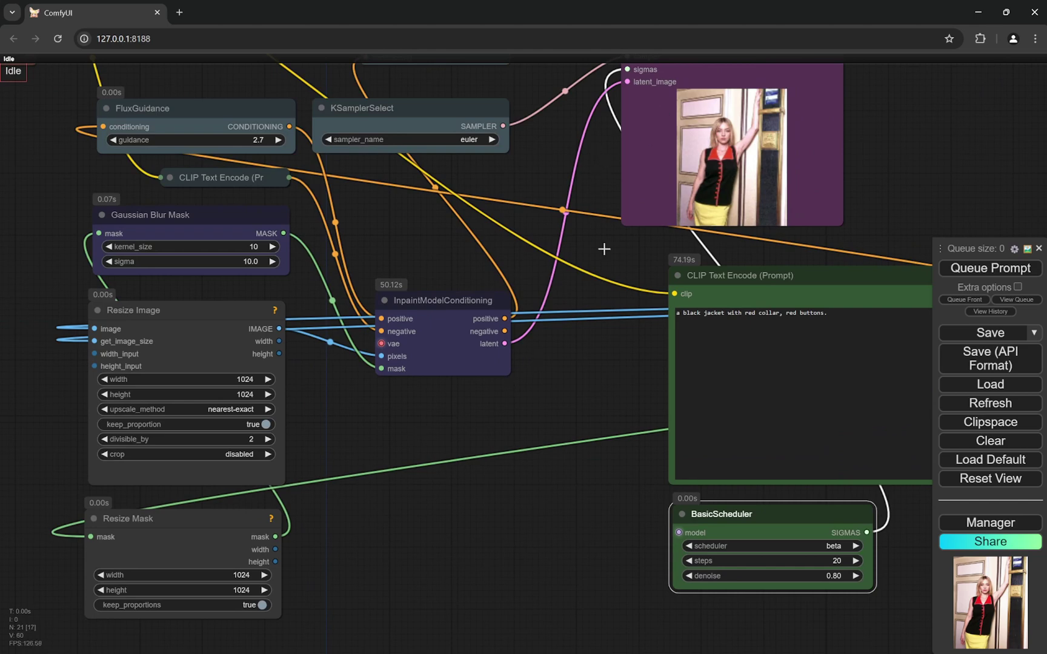
drag(554, 398, 531, 500)
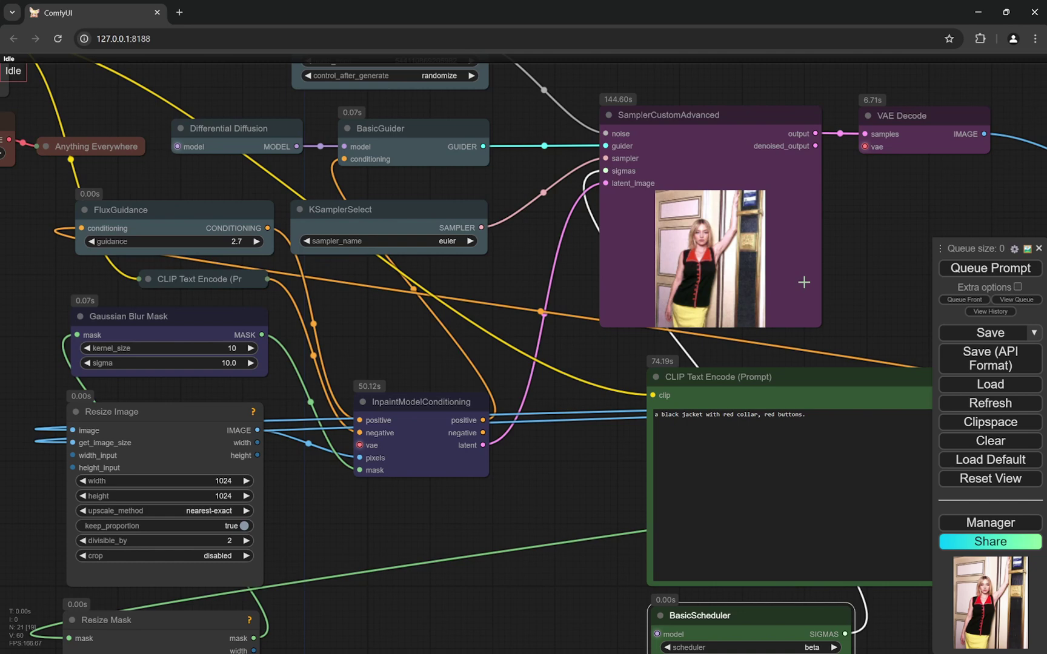
drag(492, 514, 607, 427)
scroll(511, 559, up, 2)
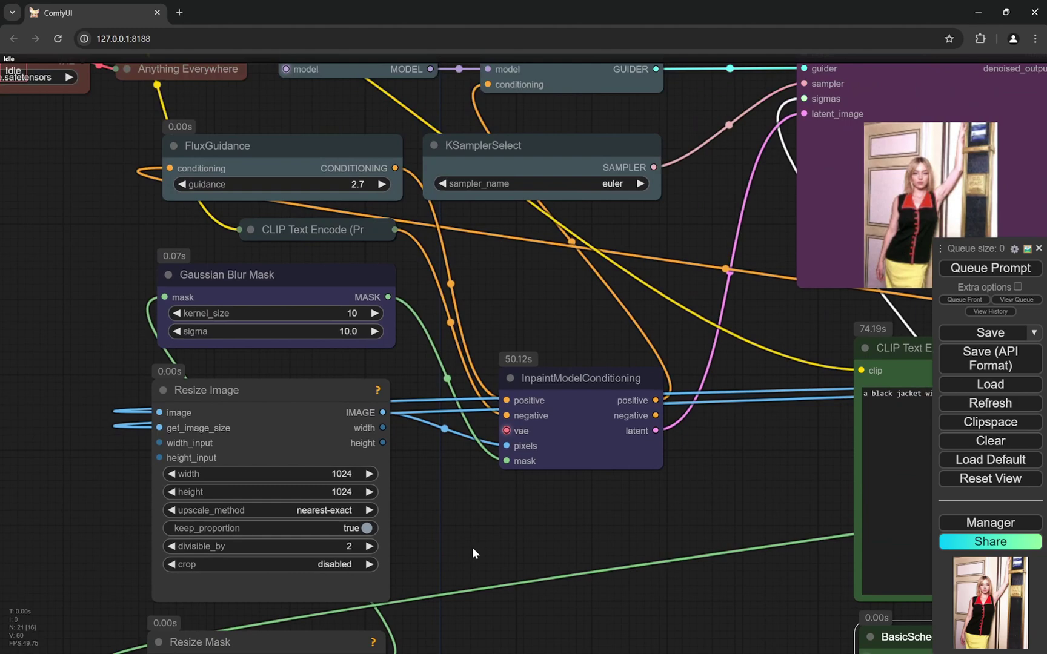
scroll(370, 229, up, 3)
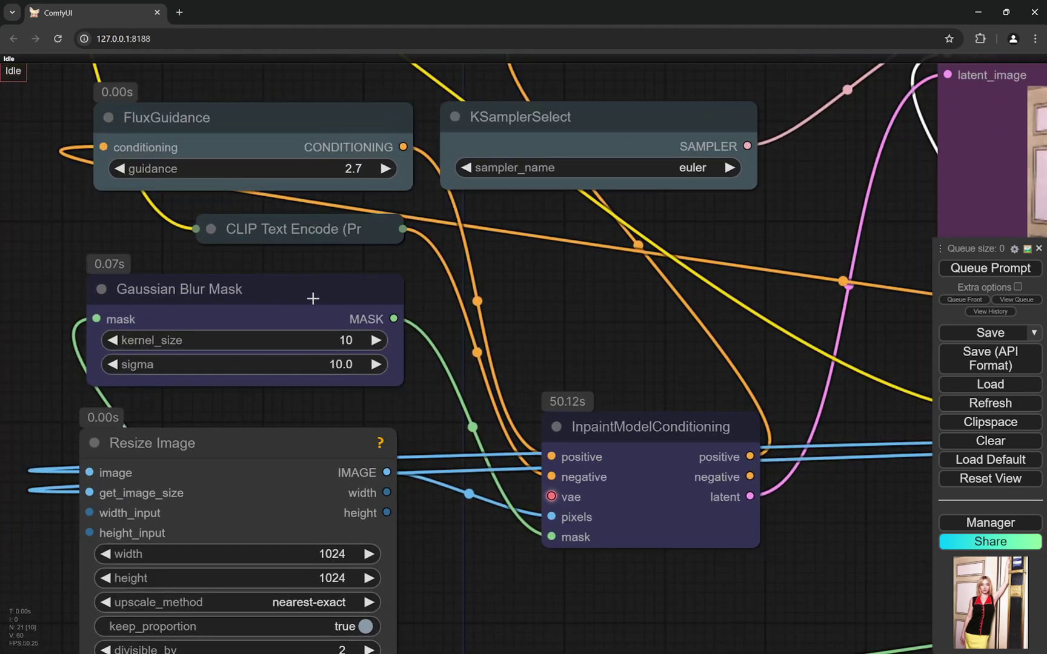
scroll(292, 396, down, 6)
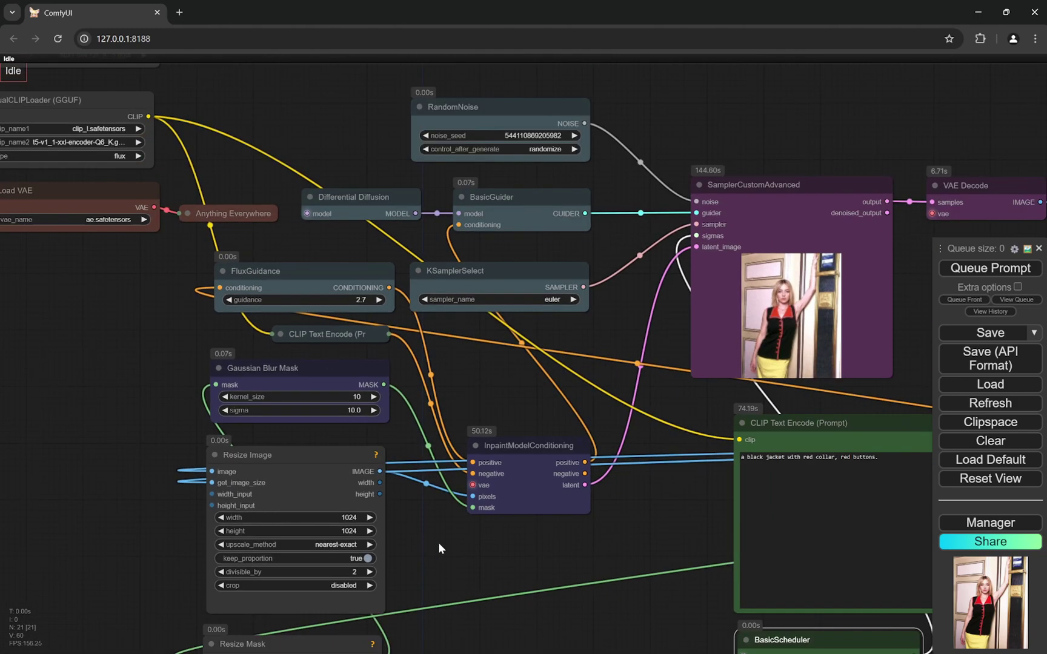
drag(438, 543, 437, 380)
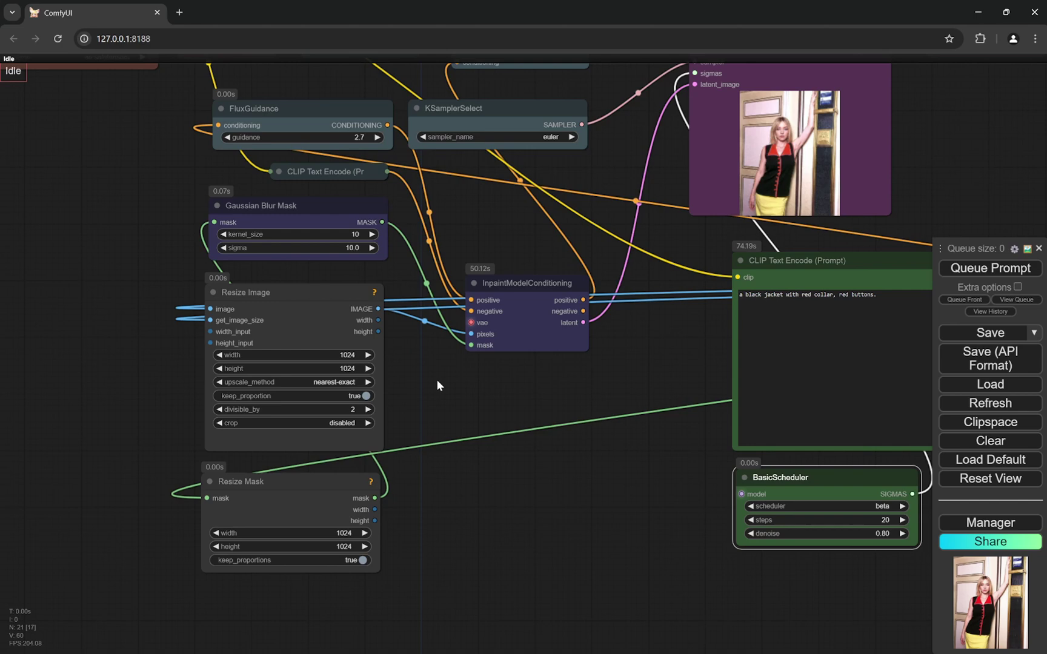
scroll(437, 380, down, 2)
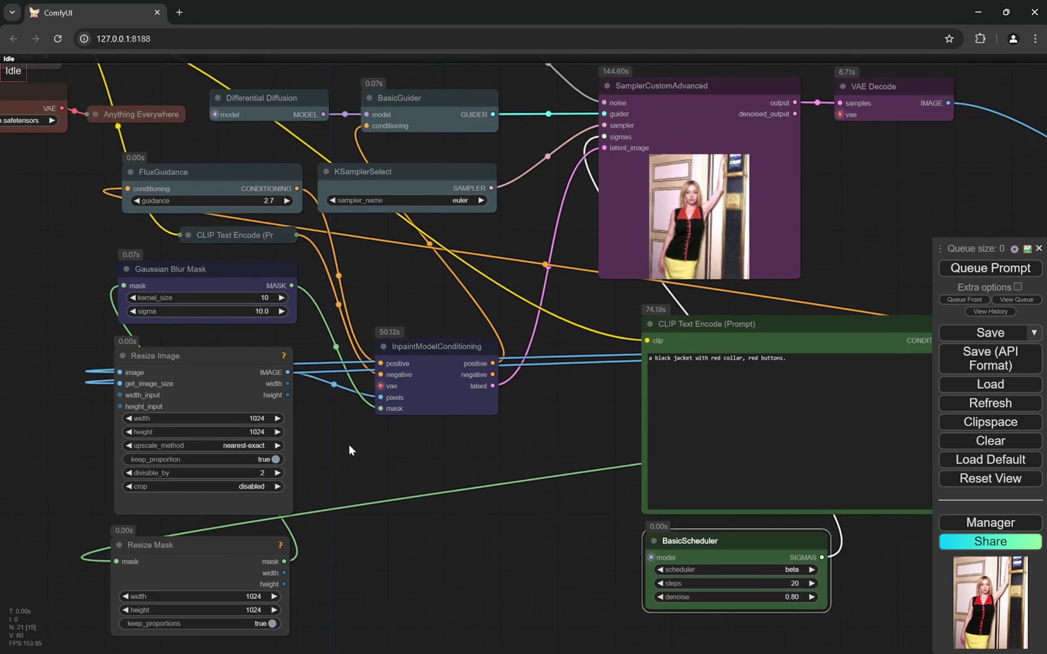
scroll(455, 440, up, 5)
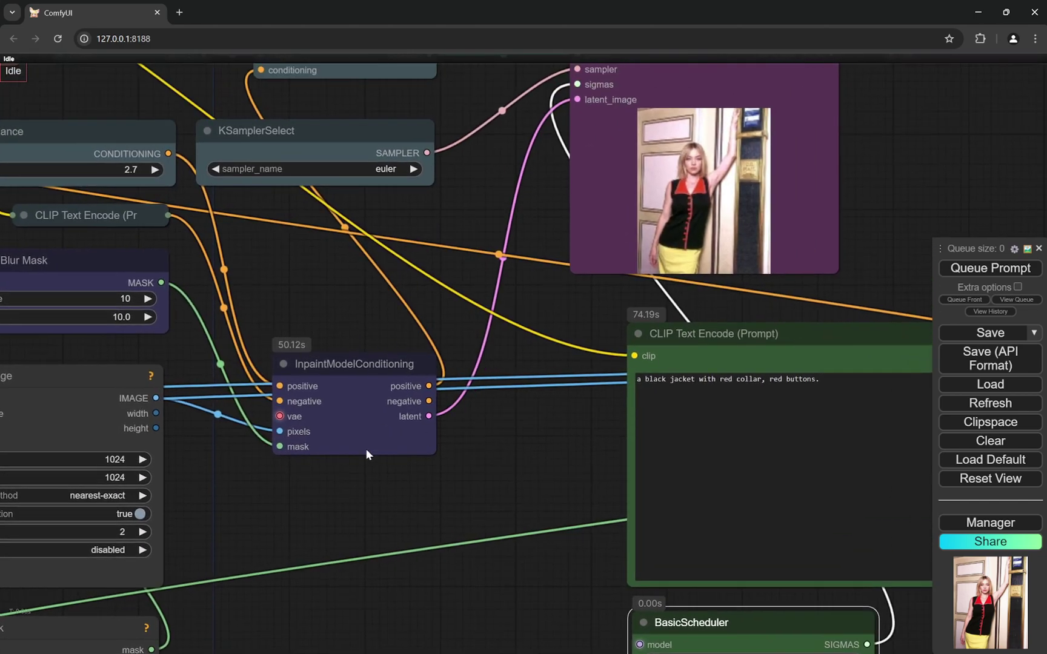
scroll(295, 385, down, 3)
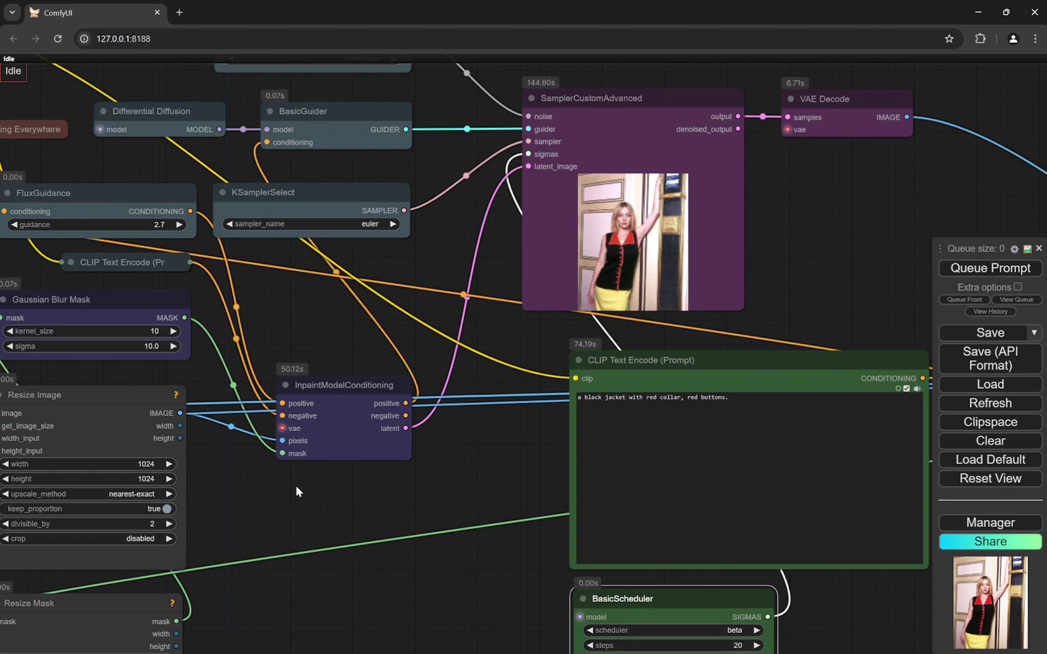
scroll(475, 455, up, 2)
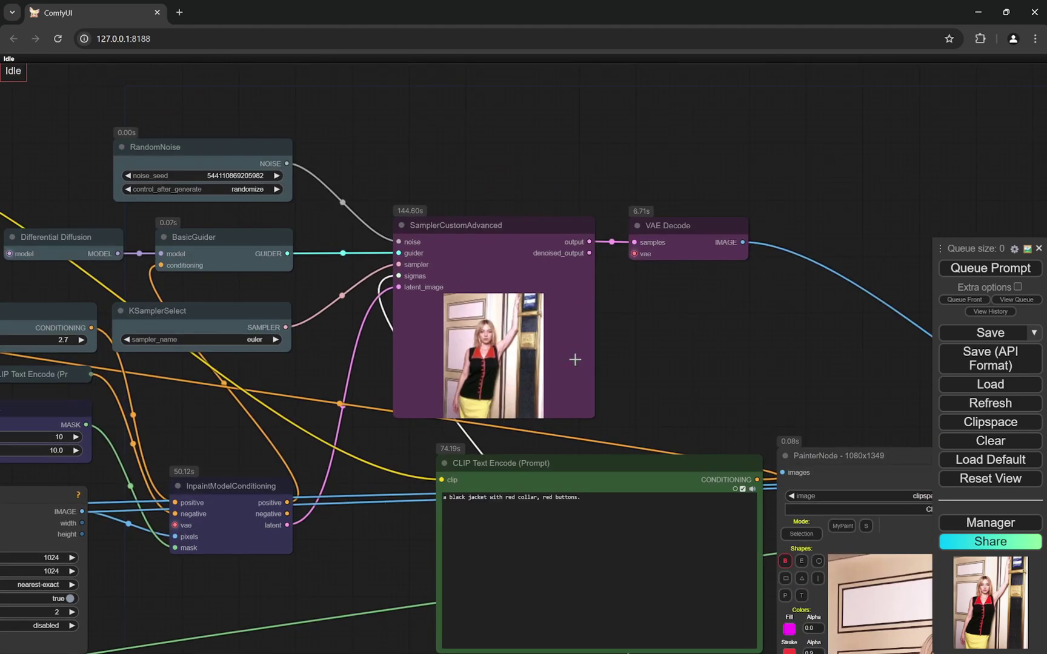
scroll(656, 344, down, 4)
mouse_move(718, 360)
mouse_down()
mouse_move(585, 251)
mouse_move(540, 197)
mouse_up()
scroll(644, 261, up, 3)
scroll(401, 183, down, 3)
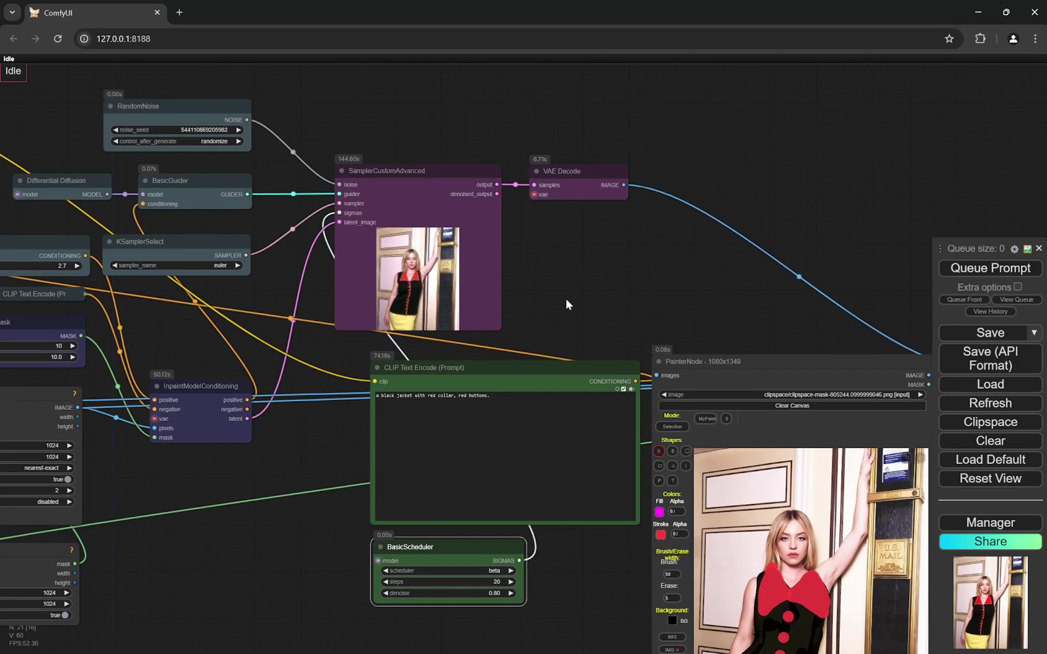
scroll(529, 265, up, 4)
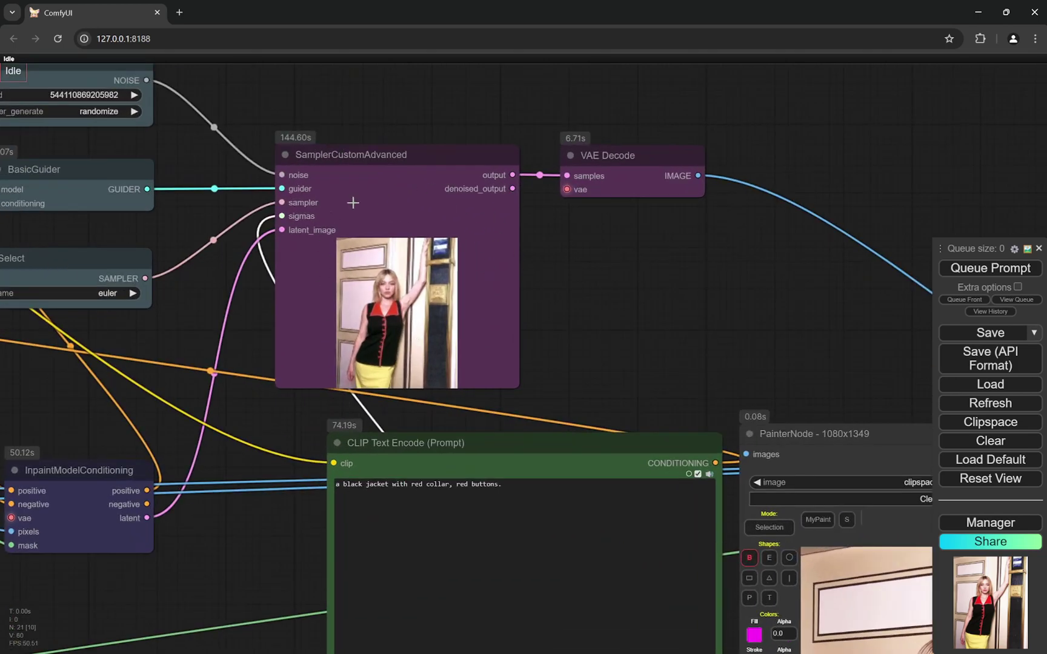
scroll(617, 322, down, 3)
scroll(619, 324, down, 4)
scroll(702, 462, up, 2)
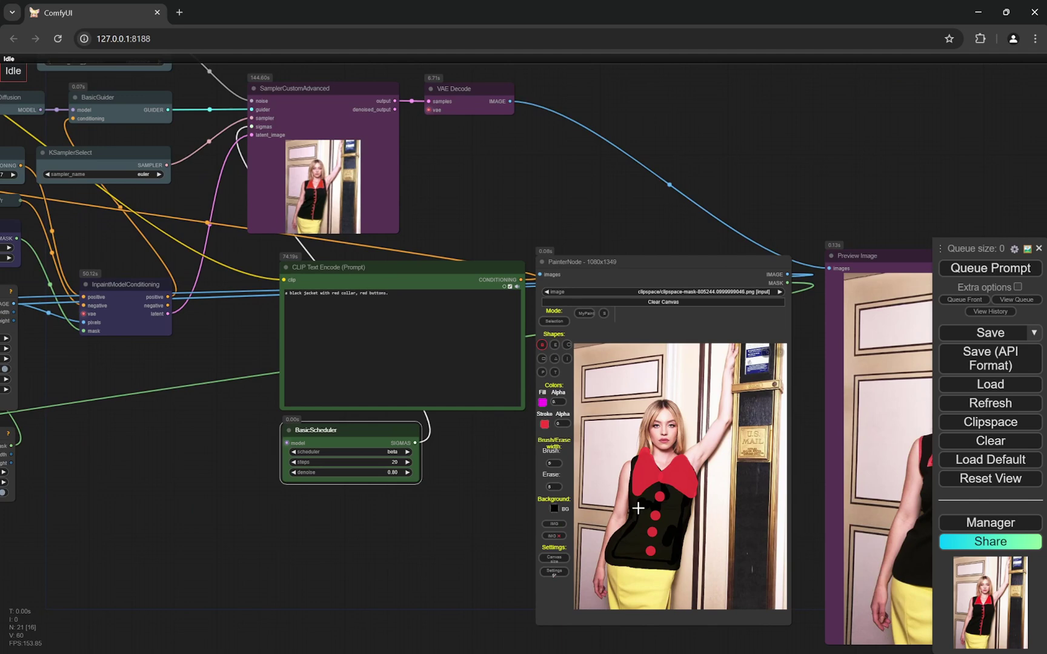
scroll(474, 542, up, 3)
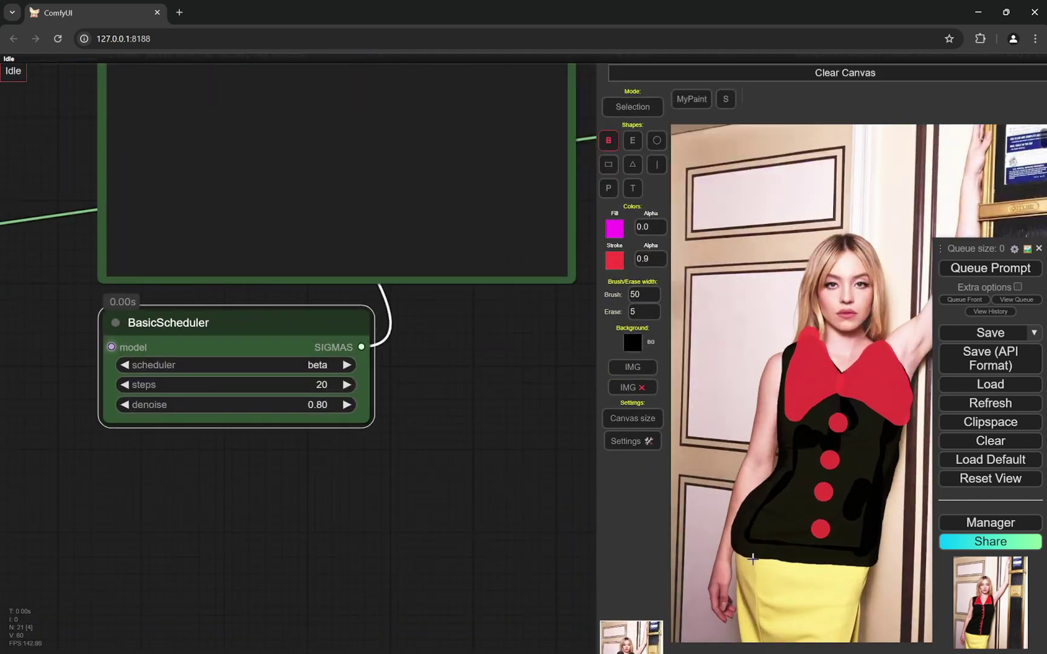
scroll(565, 487, up, 1)
scroll(563, 480, up, 1)
drag(562, 478, 314, 526)
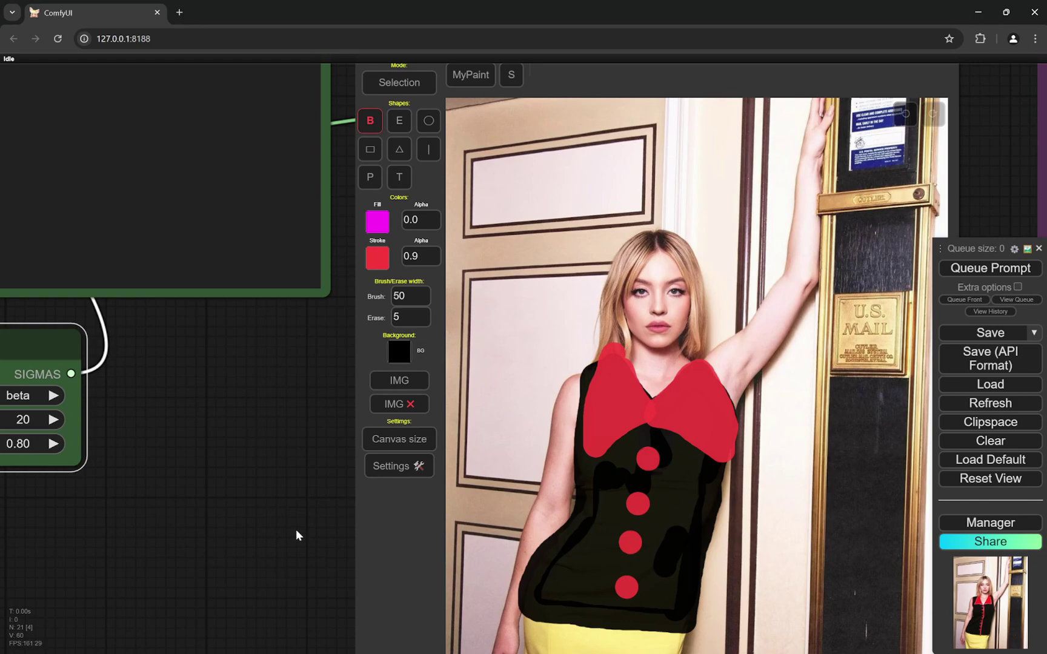
scroll(295, 529, down, 2)
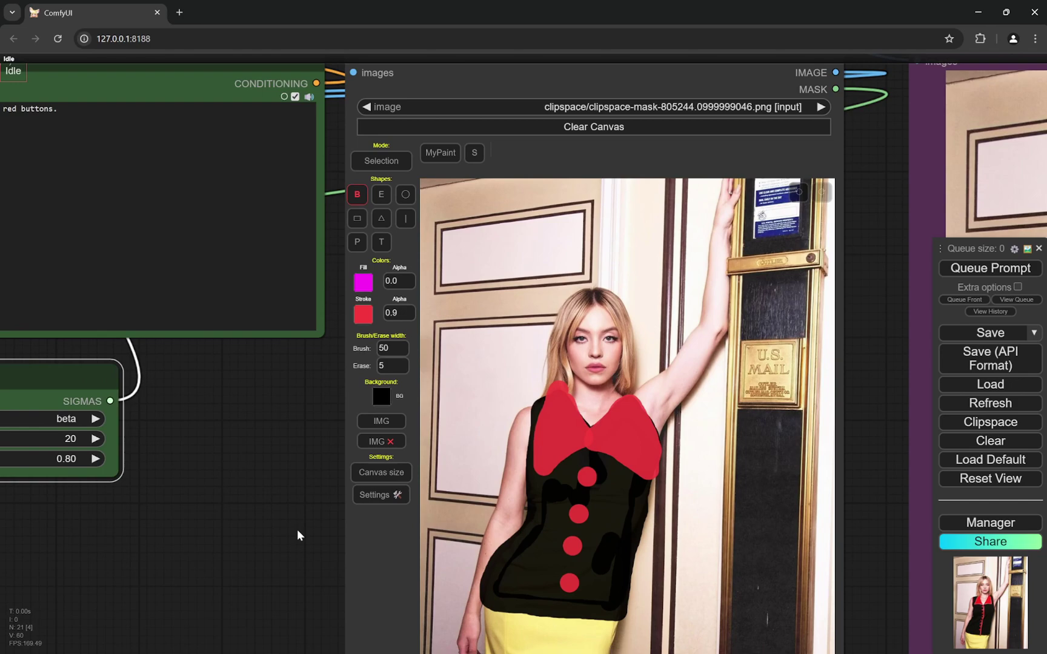
scroll(297, 529, down, 3)
scroll(303, 567, up, 3)
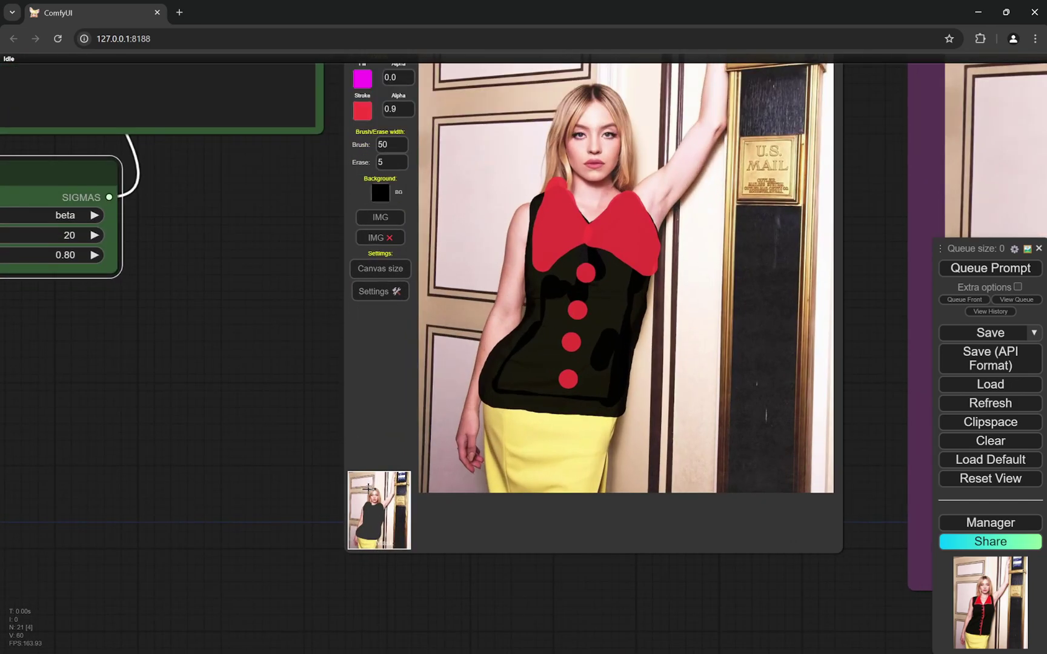
Open the painted image in the MaskEditor and brush over the mask gap at the left waist.
right_click(379, 487)
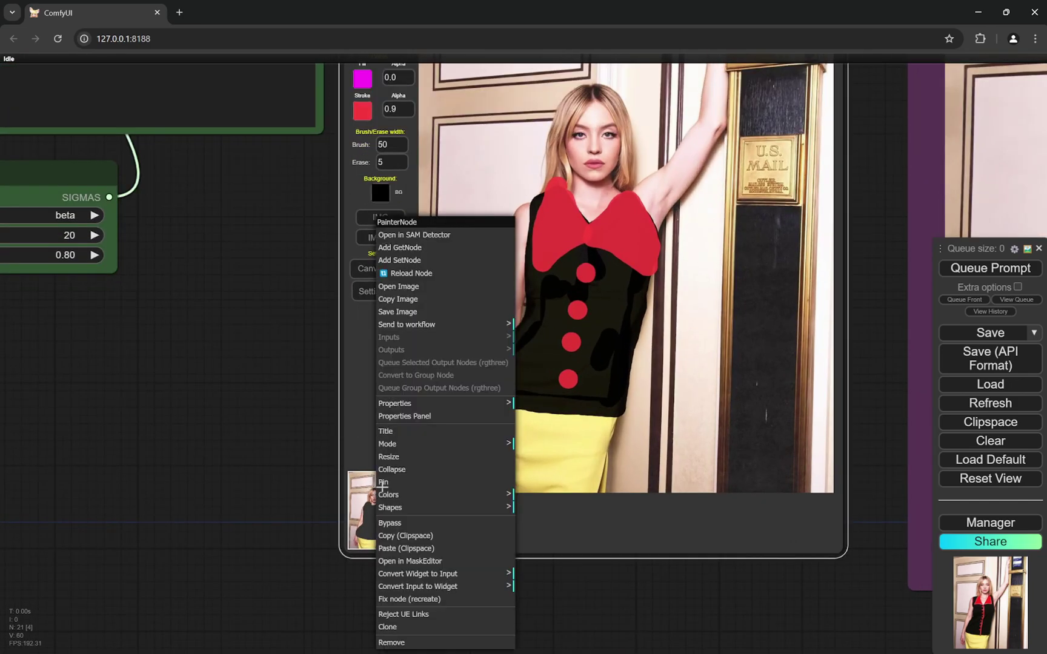
click(444, 562)
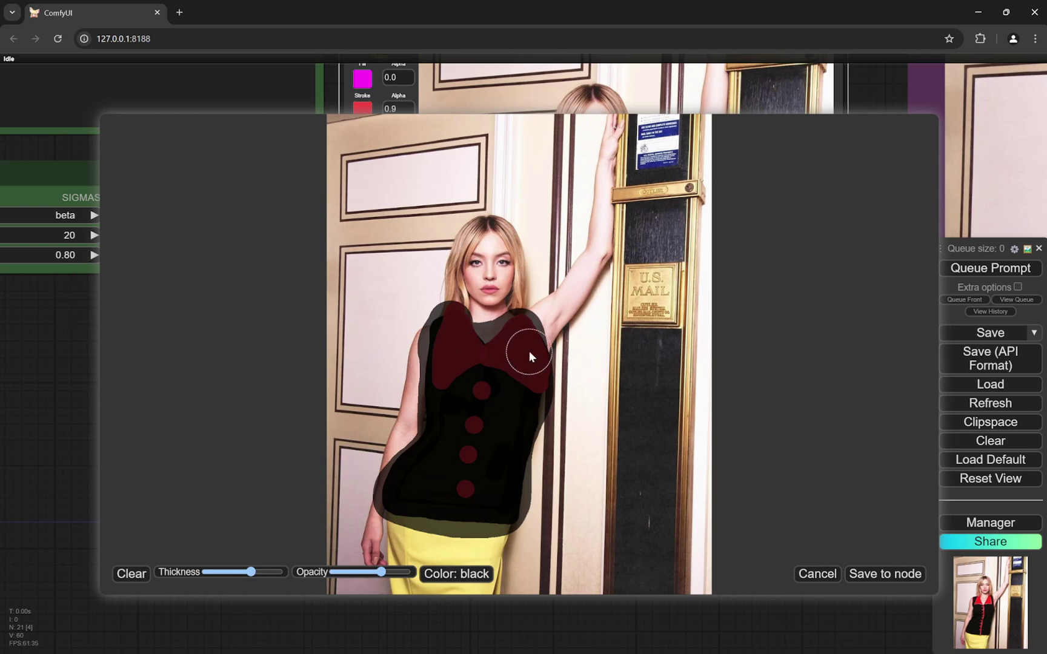
drag(427, 456, 450, 516)
Cancel the Mask Editor and bring the PainterNode's black top sketch back into close view.
click(809, 573)
scroll(225, 383, down, 5)
drag(177, 362, 335, 472)
scroll(304, 441, up, 4)
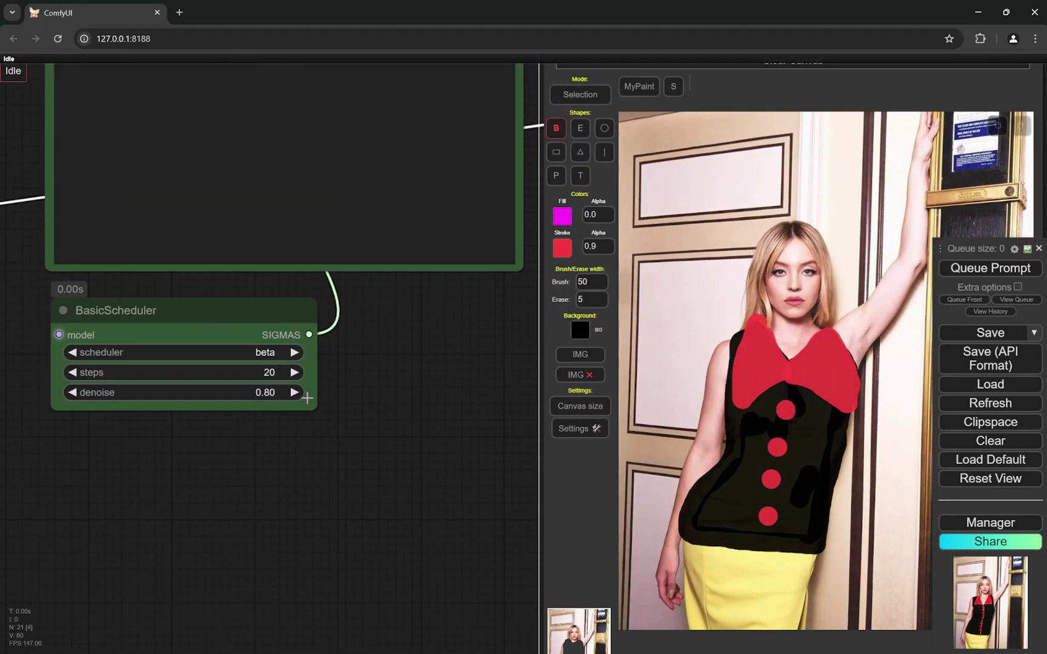
scroll(304, 441, up, 1)
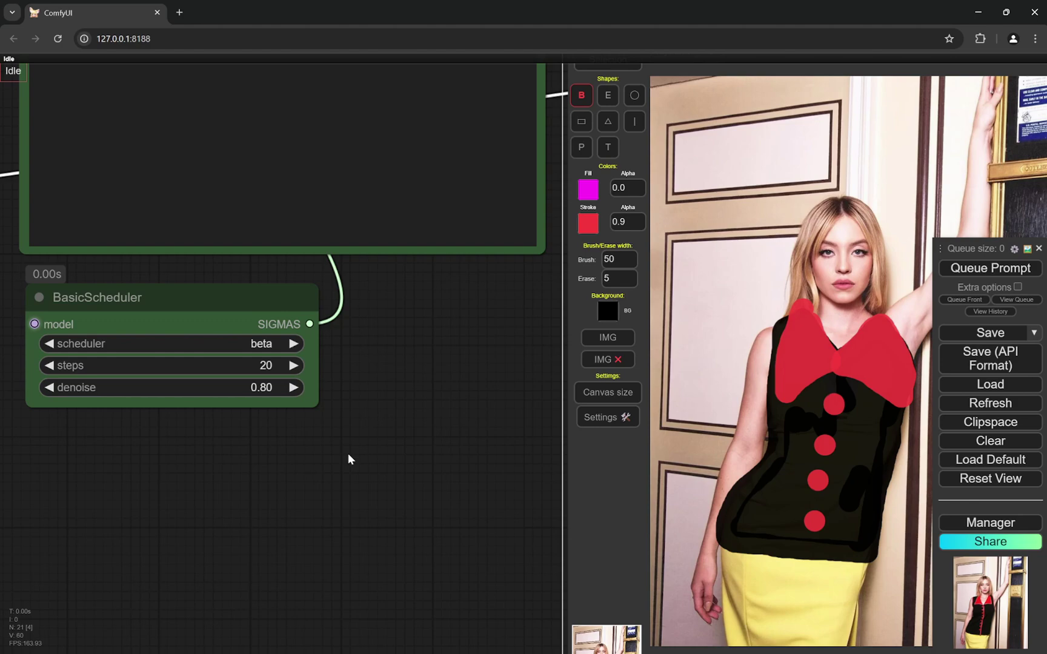
scroll(320, 442, down, 5)
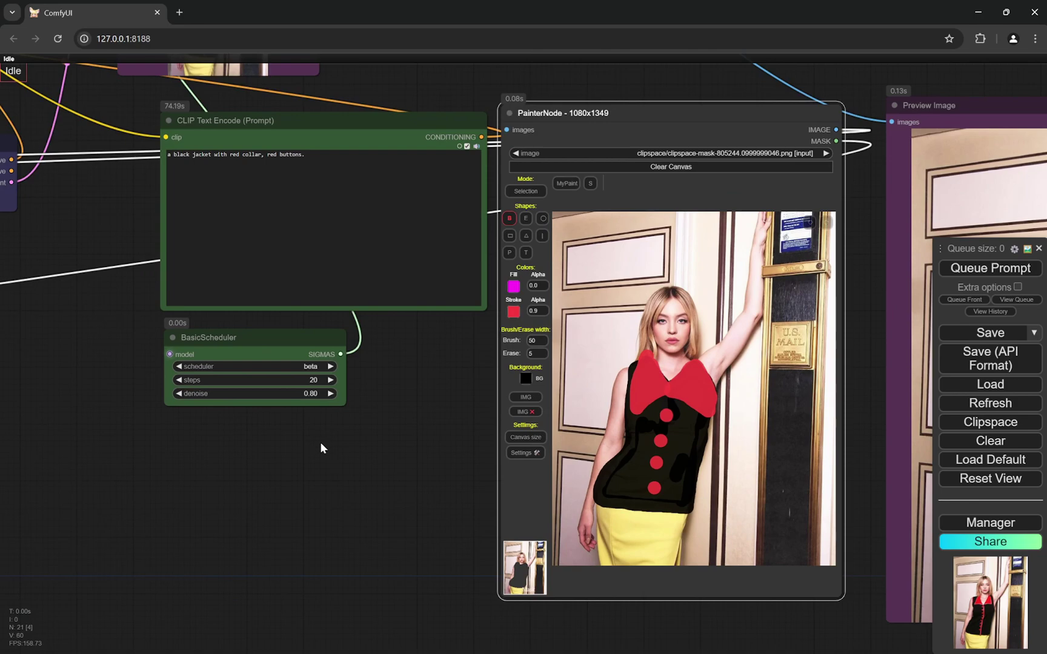
scroll(321, 448, down, 3)
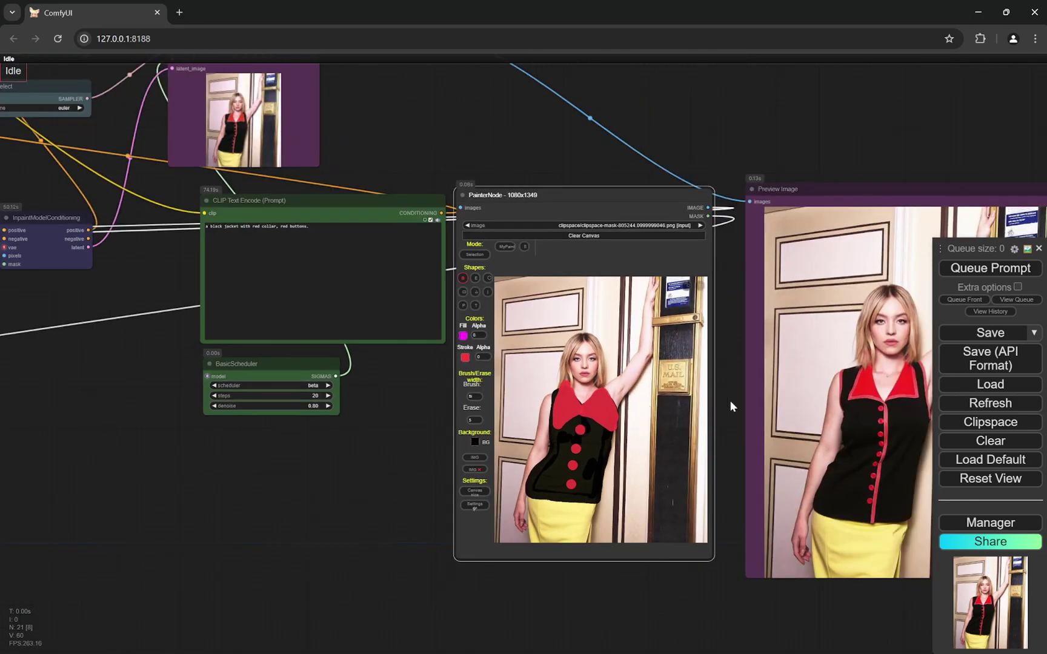
drag(732, 408, 704, 405)
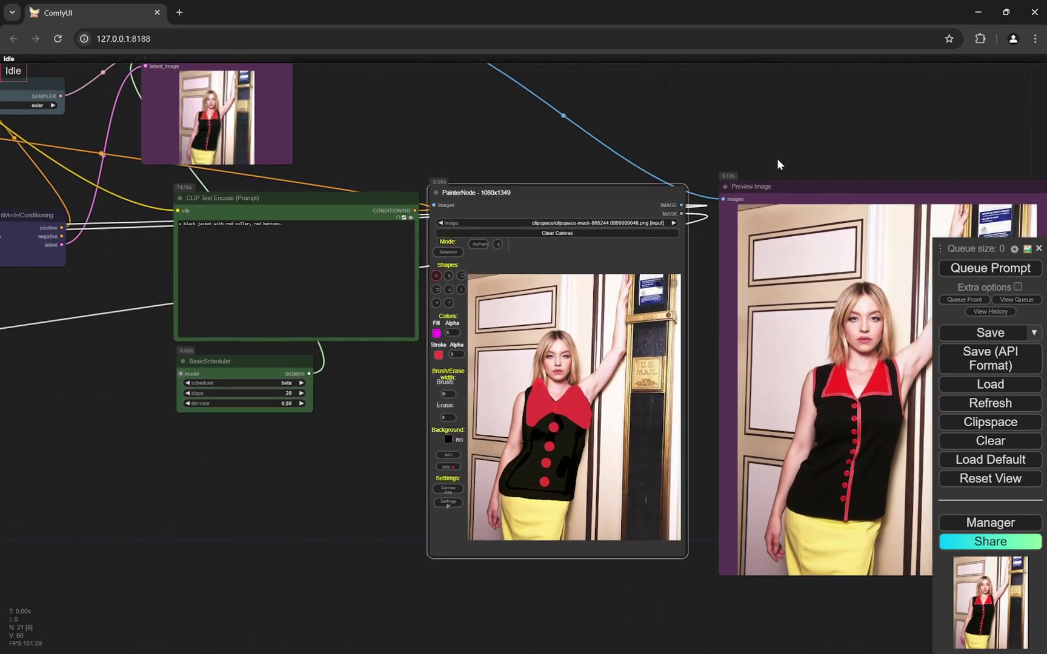
drag(778, 163, 583, 159)
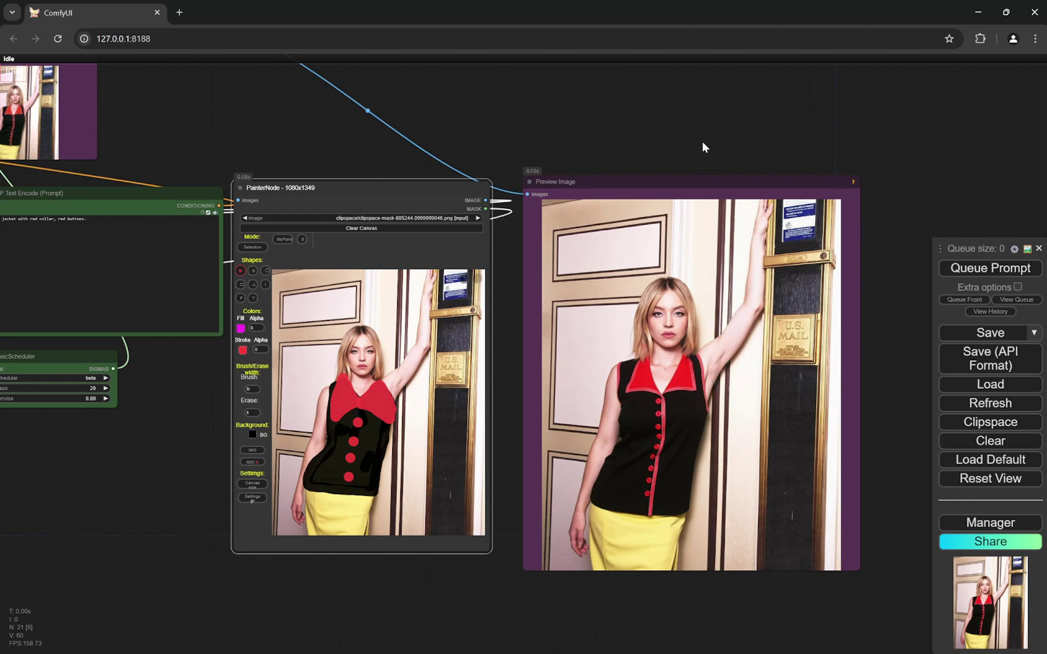